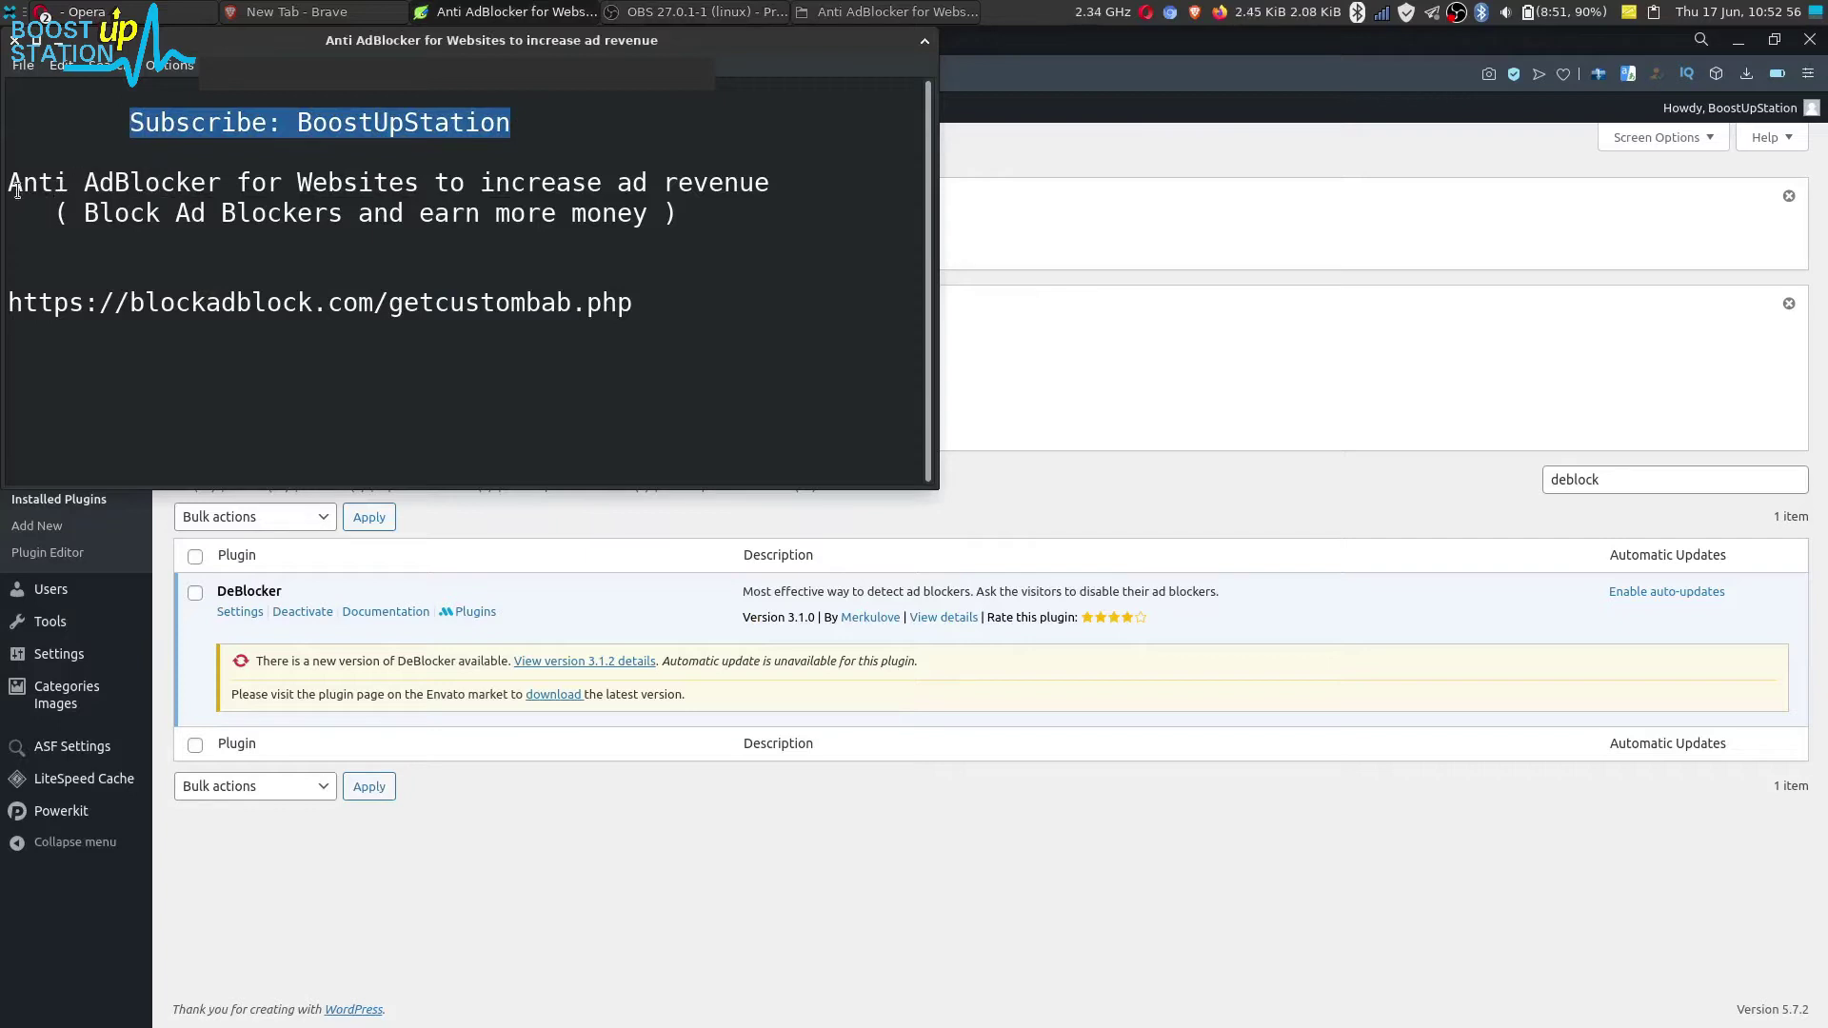
Step: Copy the blockadblock.com/getcustombab.php link from the text editor notes
left_click_drag(9, 187, 777, 186)
left_click(778, 185)
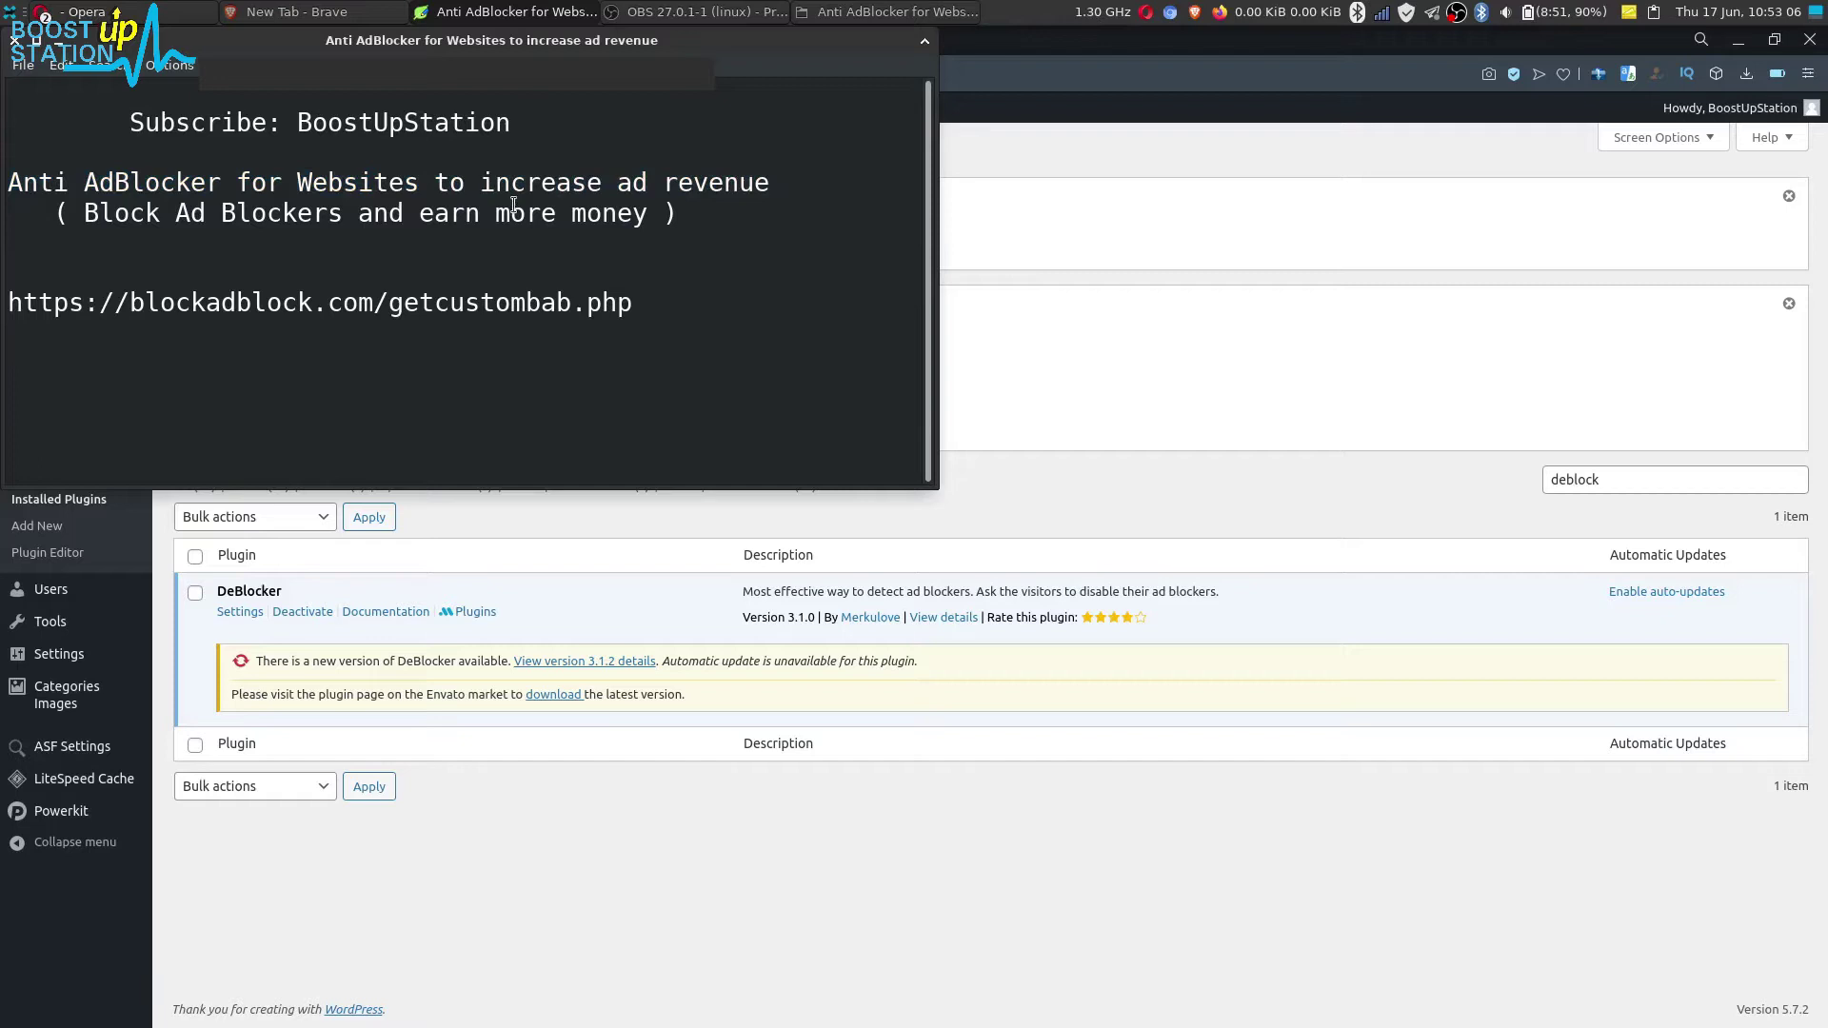
left_click_drag(83, 213, 659, 214)
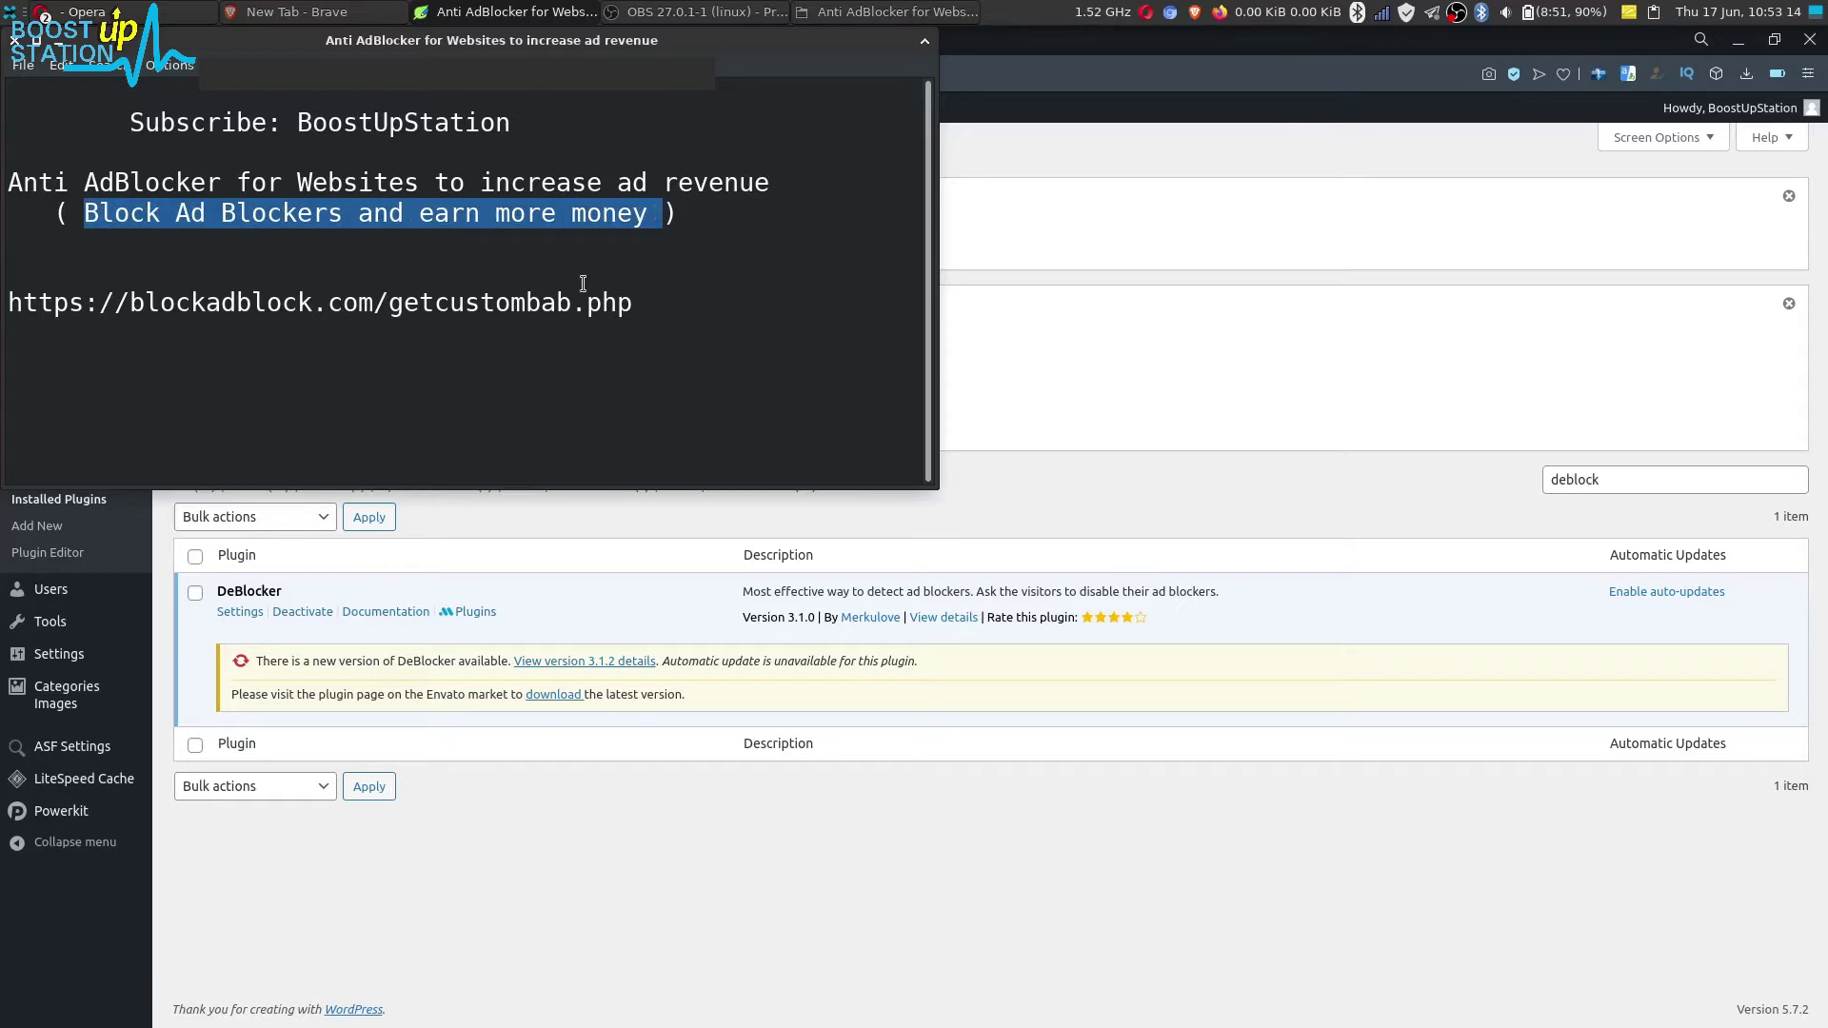
left_click_drag(633, 303, 15, 309)
right_click(18, 308)
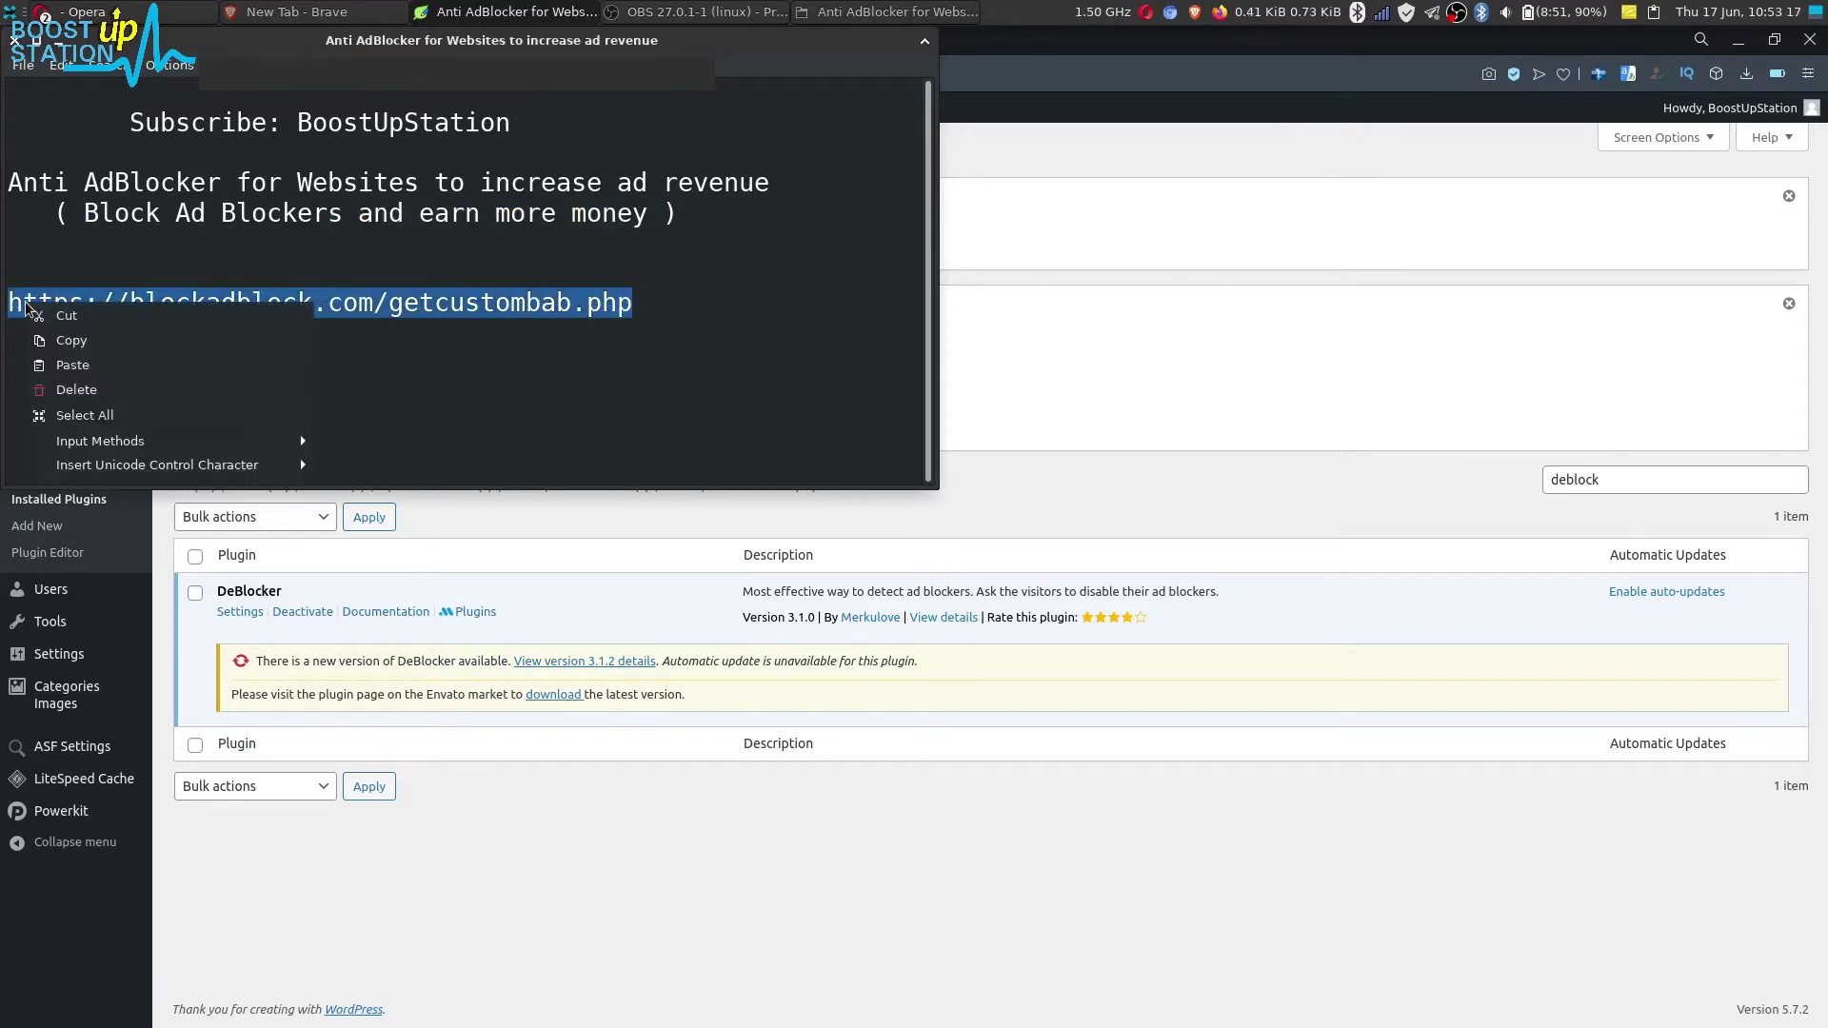
left_click(61, 336)
Step: Load the BlockAdblock custom script page from the copied getcustombab.php link
key("ctrl+v")
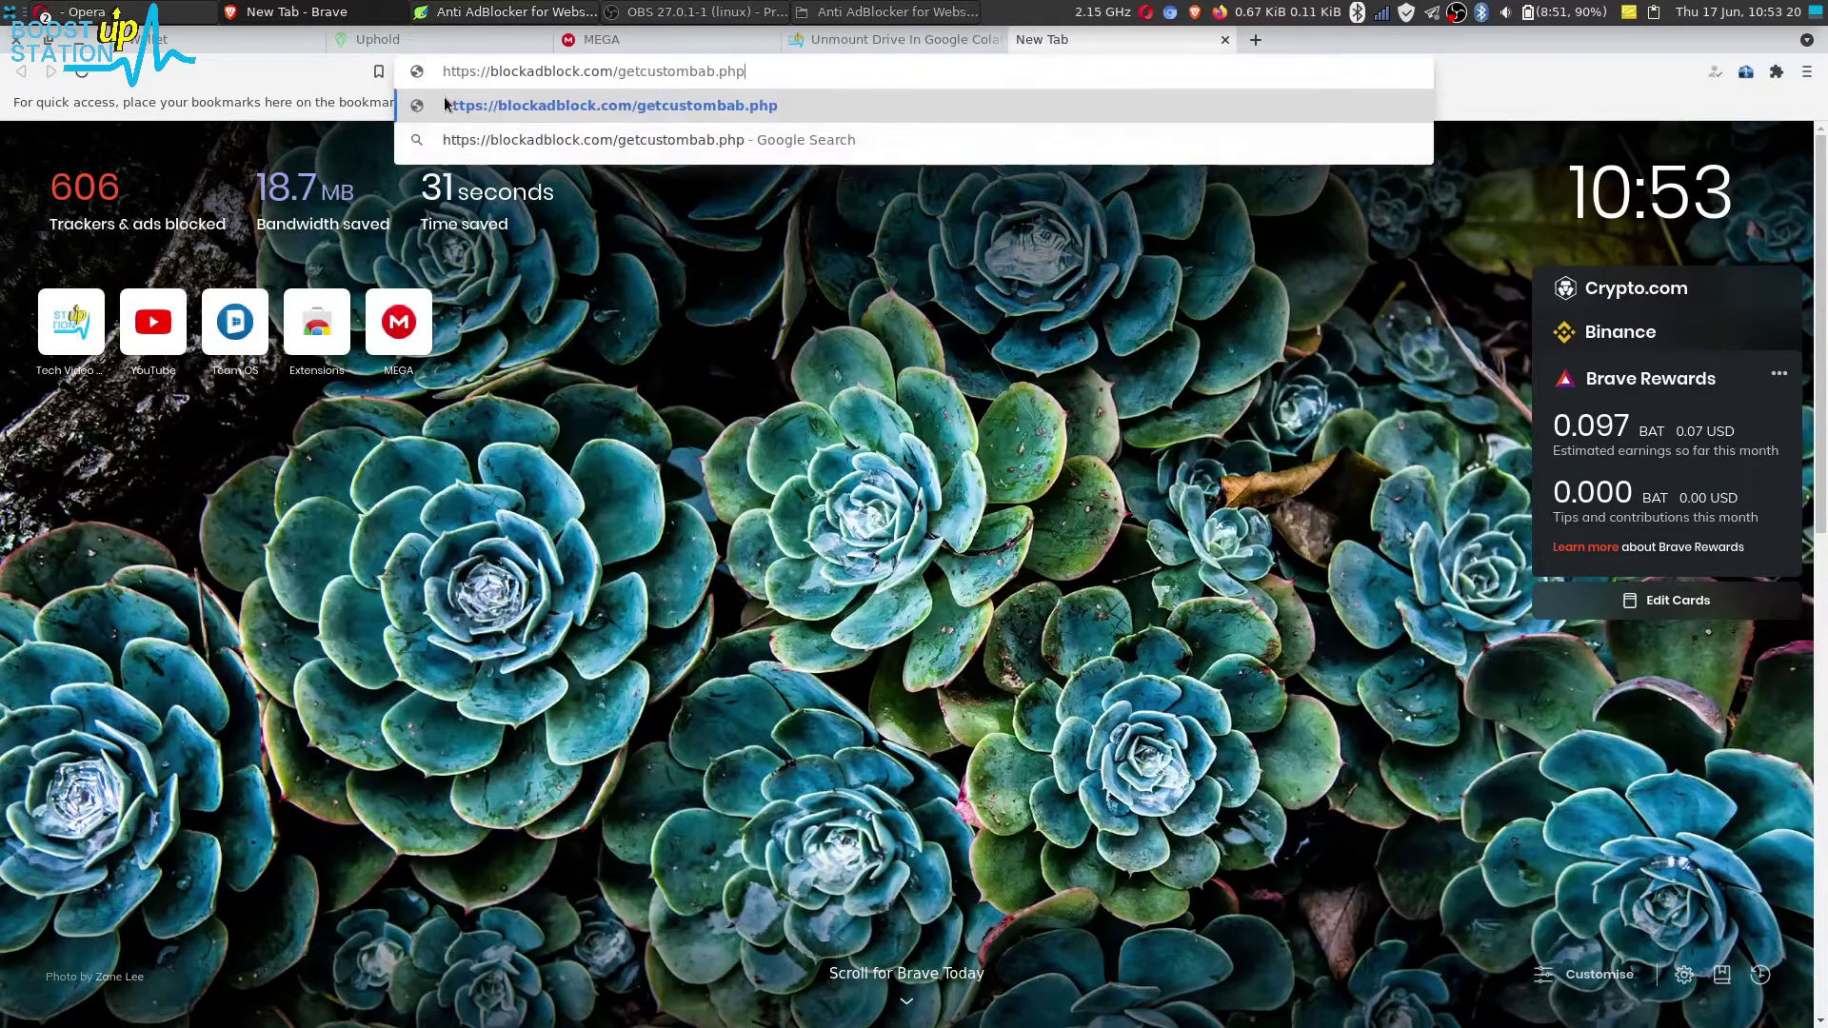
key("Return")
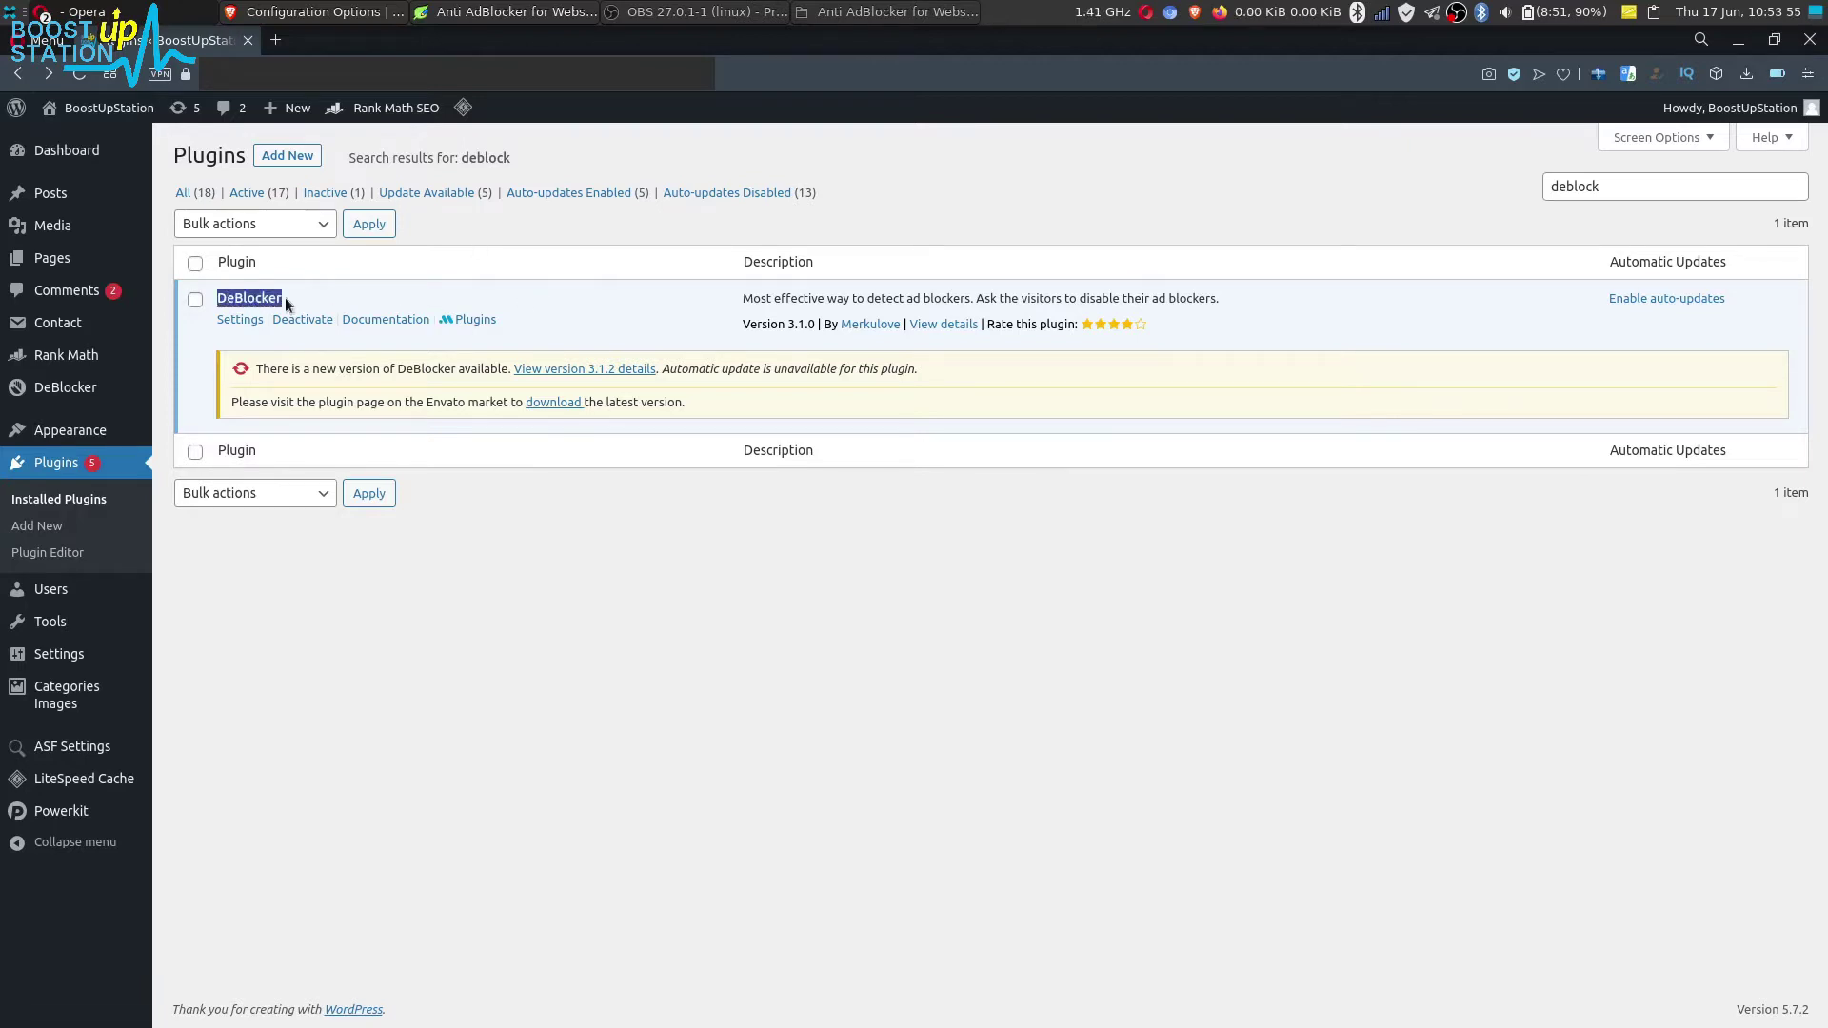
Step: Look over the DeBlocker plugin entry, then view the Unmount Drive article
left_click_drag(285, 297, 297, 297)
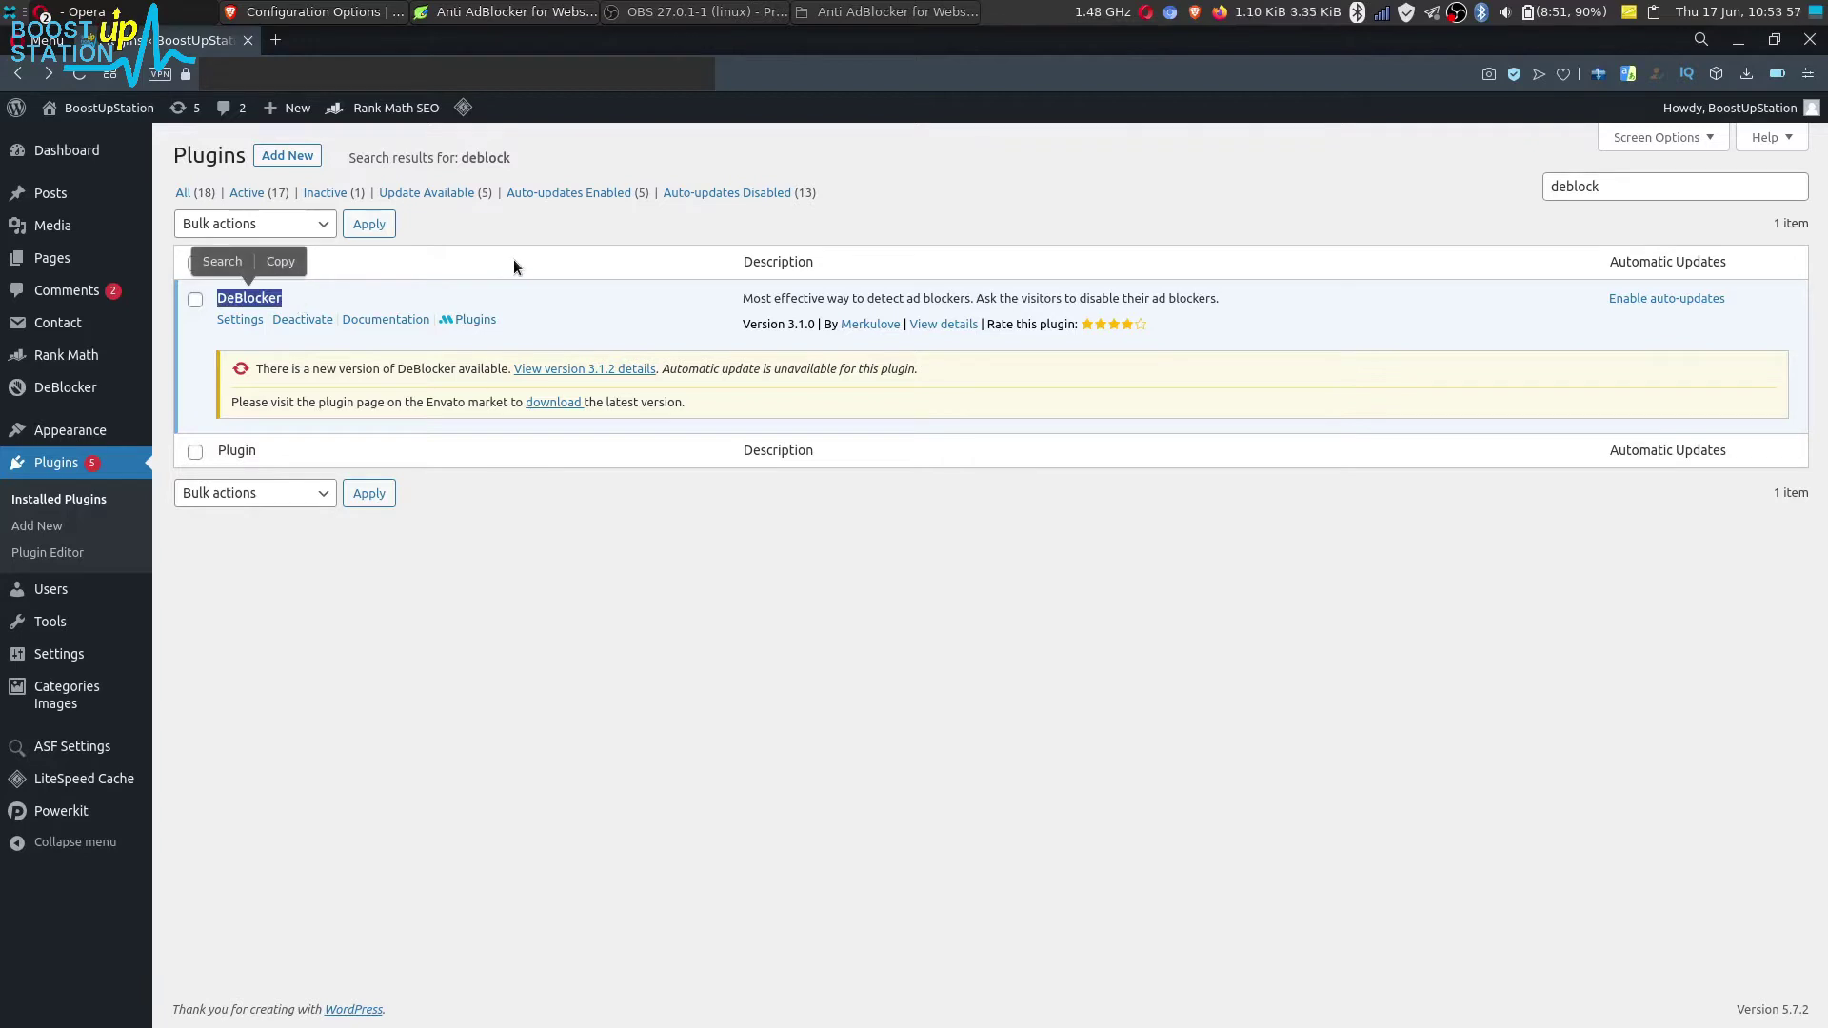
left_click(513, 259)
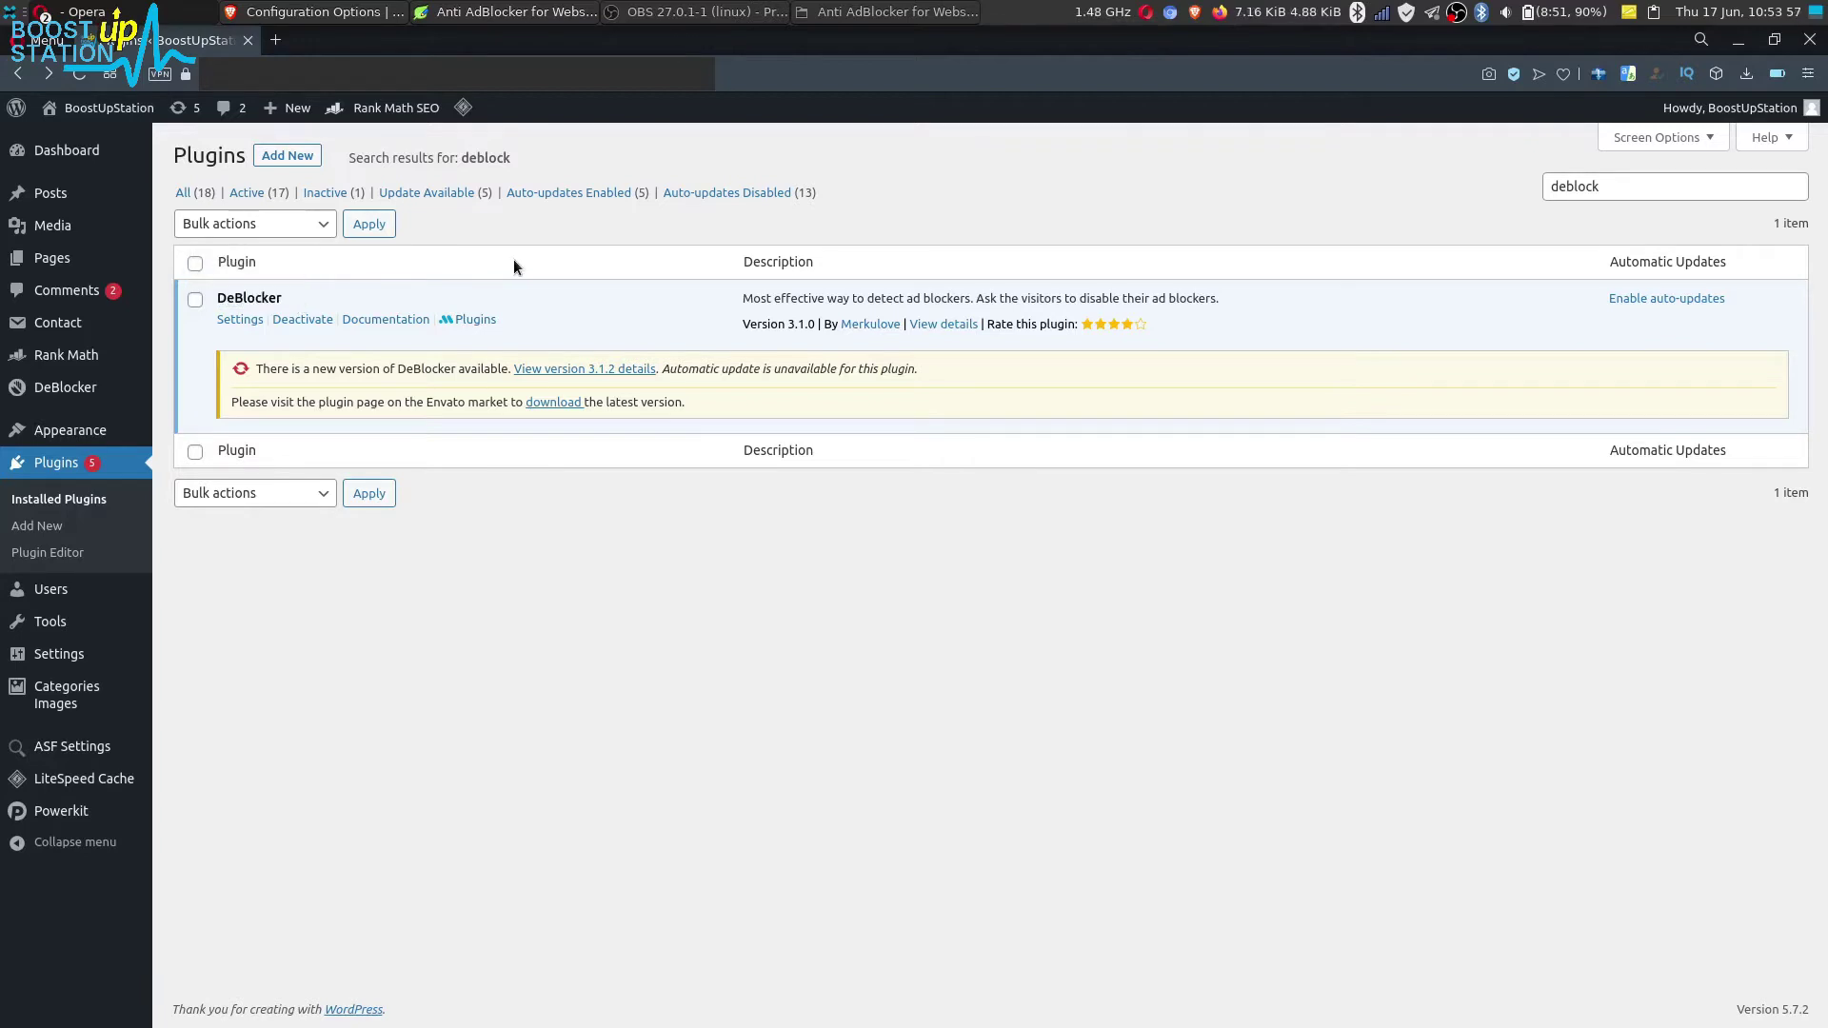
left_click(379, 12)
left_click(871, 39)
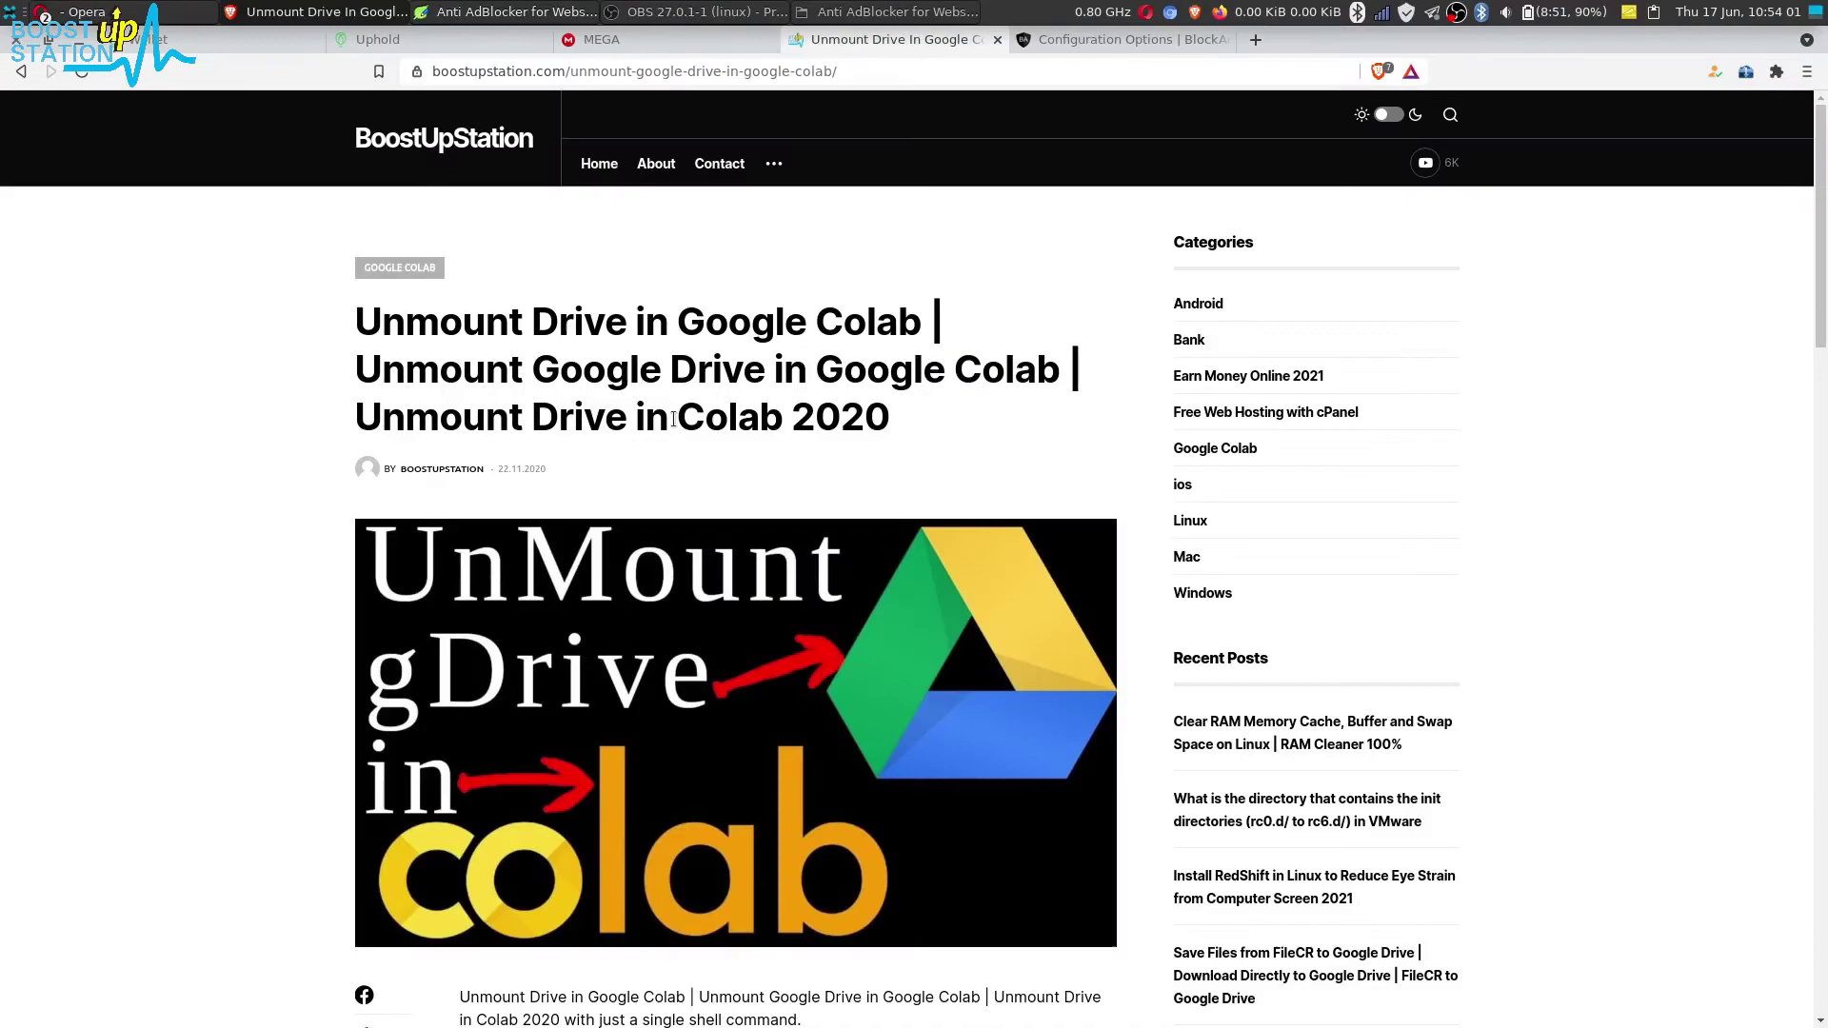
scroll(609, 471, "down", 5)
scroll(613, 475, "down", 2)
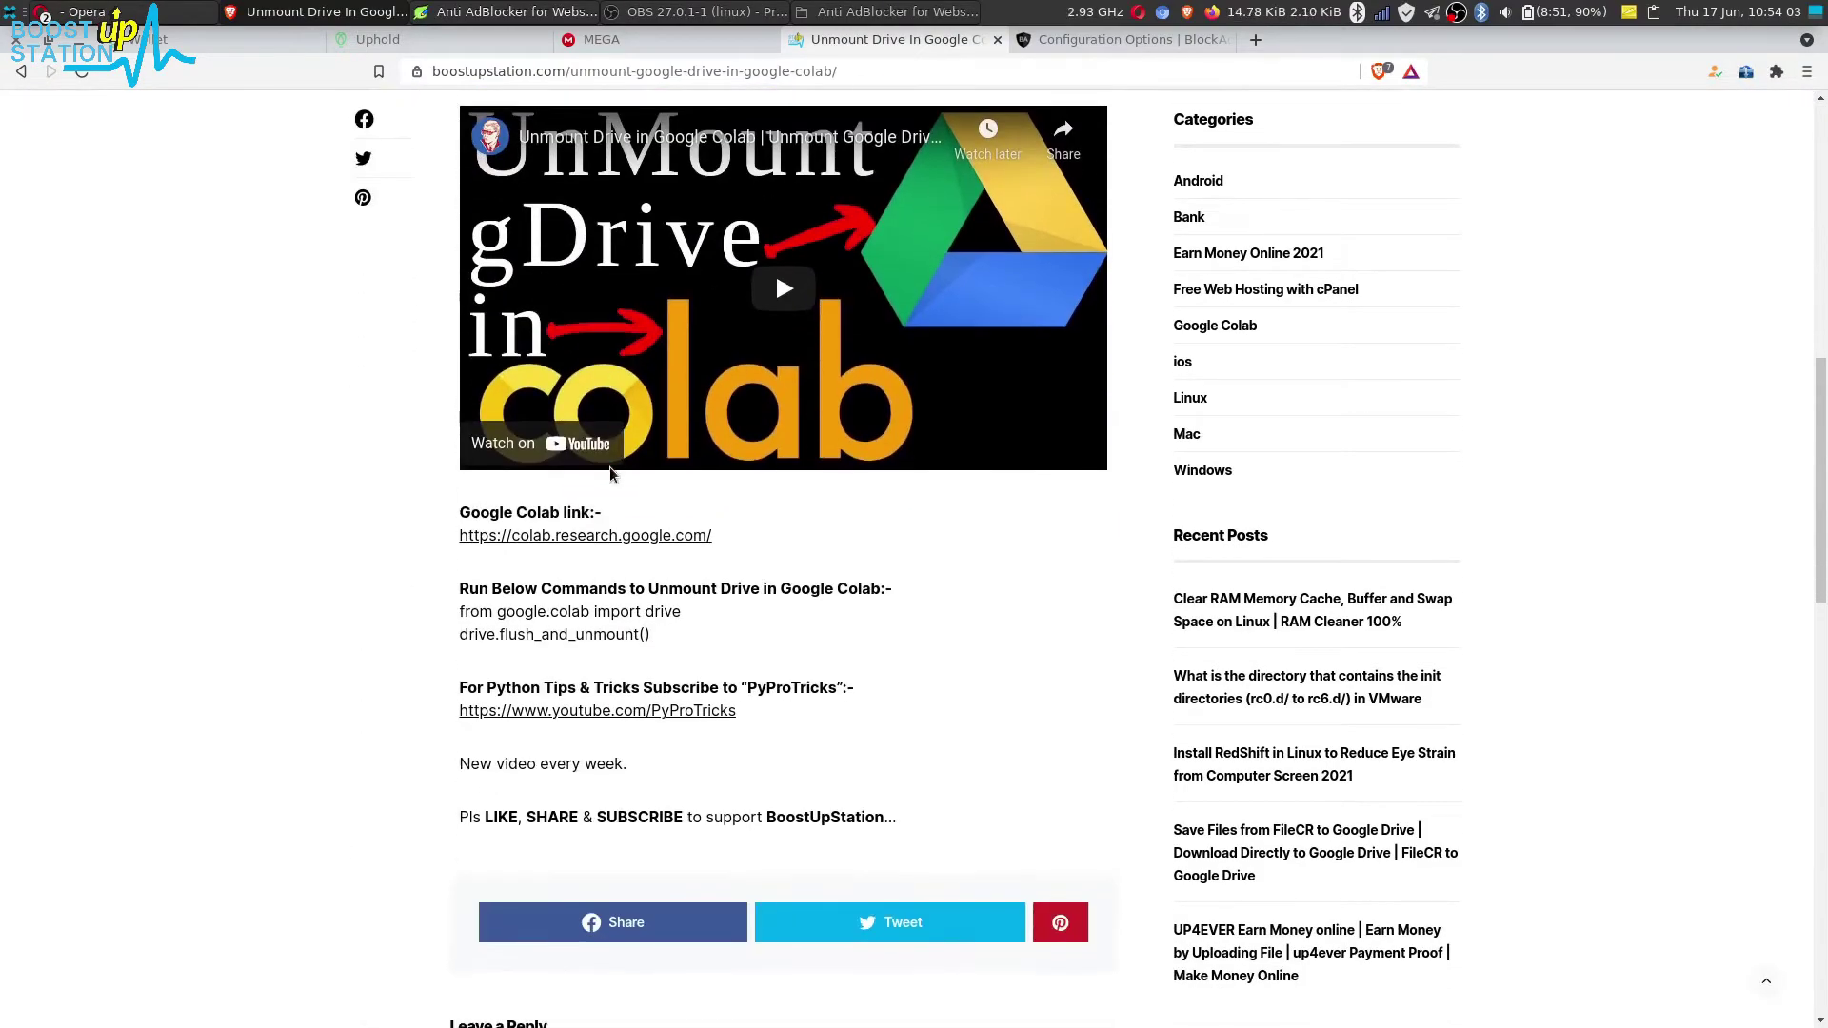
scroll(613, 475, "down", 2)
scroll(611, 472, "down", 3)
scroll(610, 469, "down", 3)
scroll(609, 467, "up", 3)
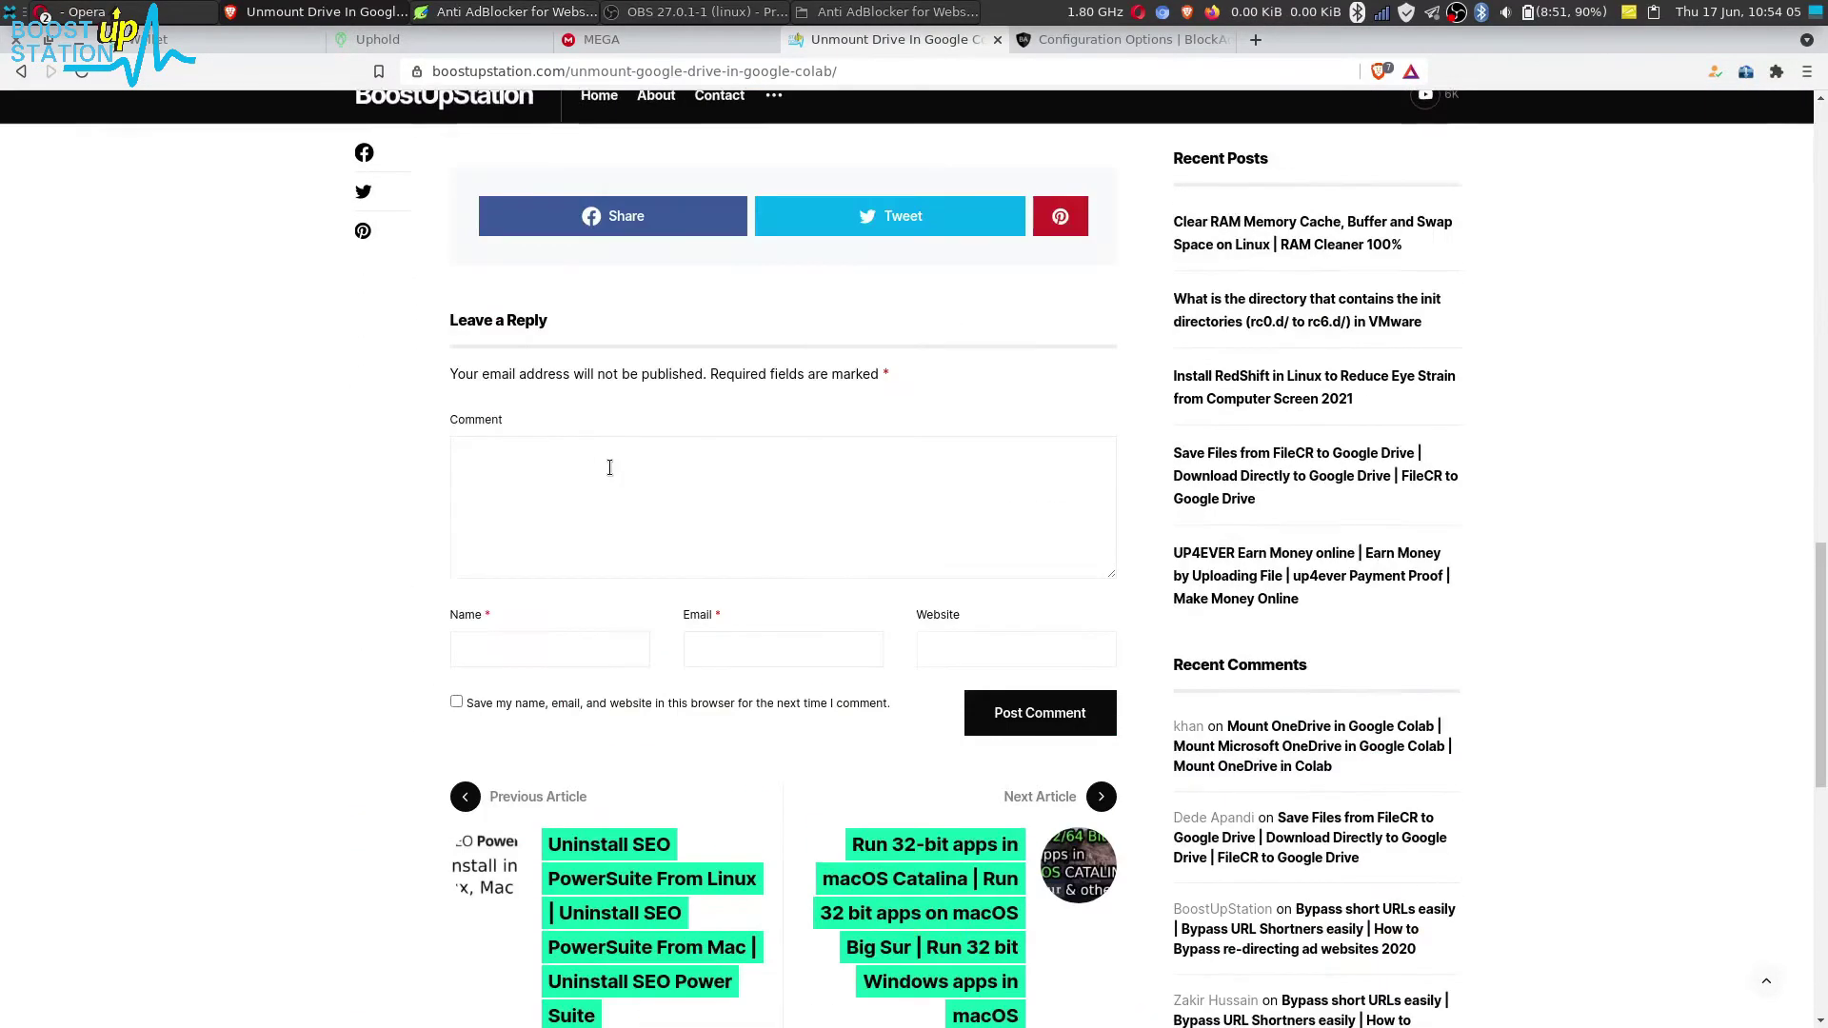
scroll(610, 468, "up", 3)
scroll(611, 467, "up", 8)
scroll(196, 422, "down", 2)
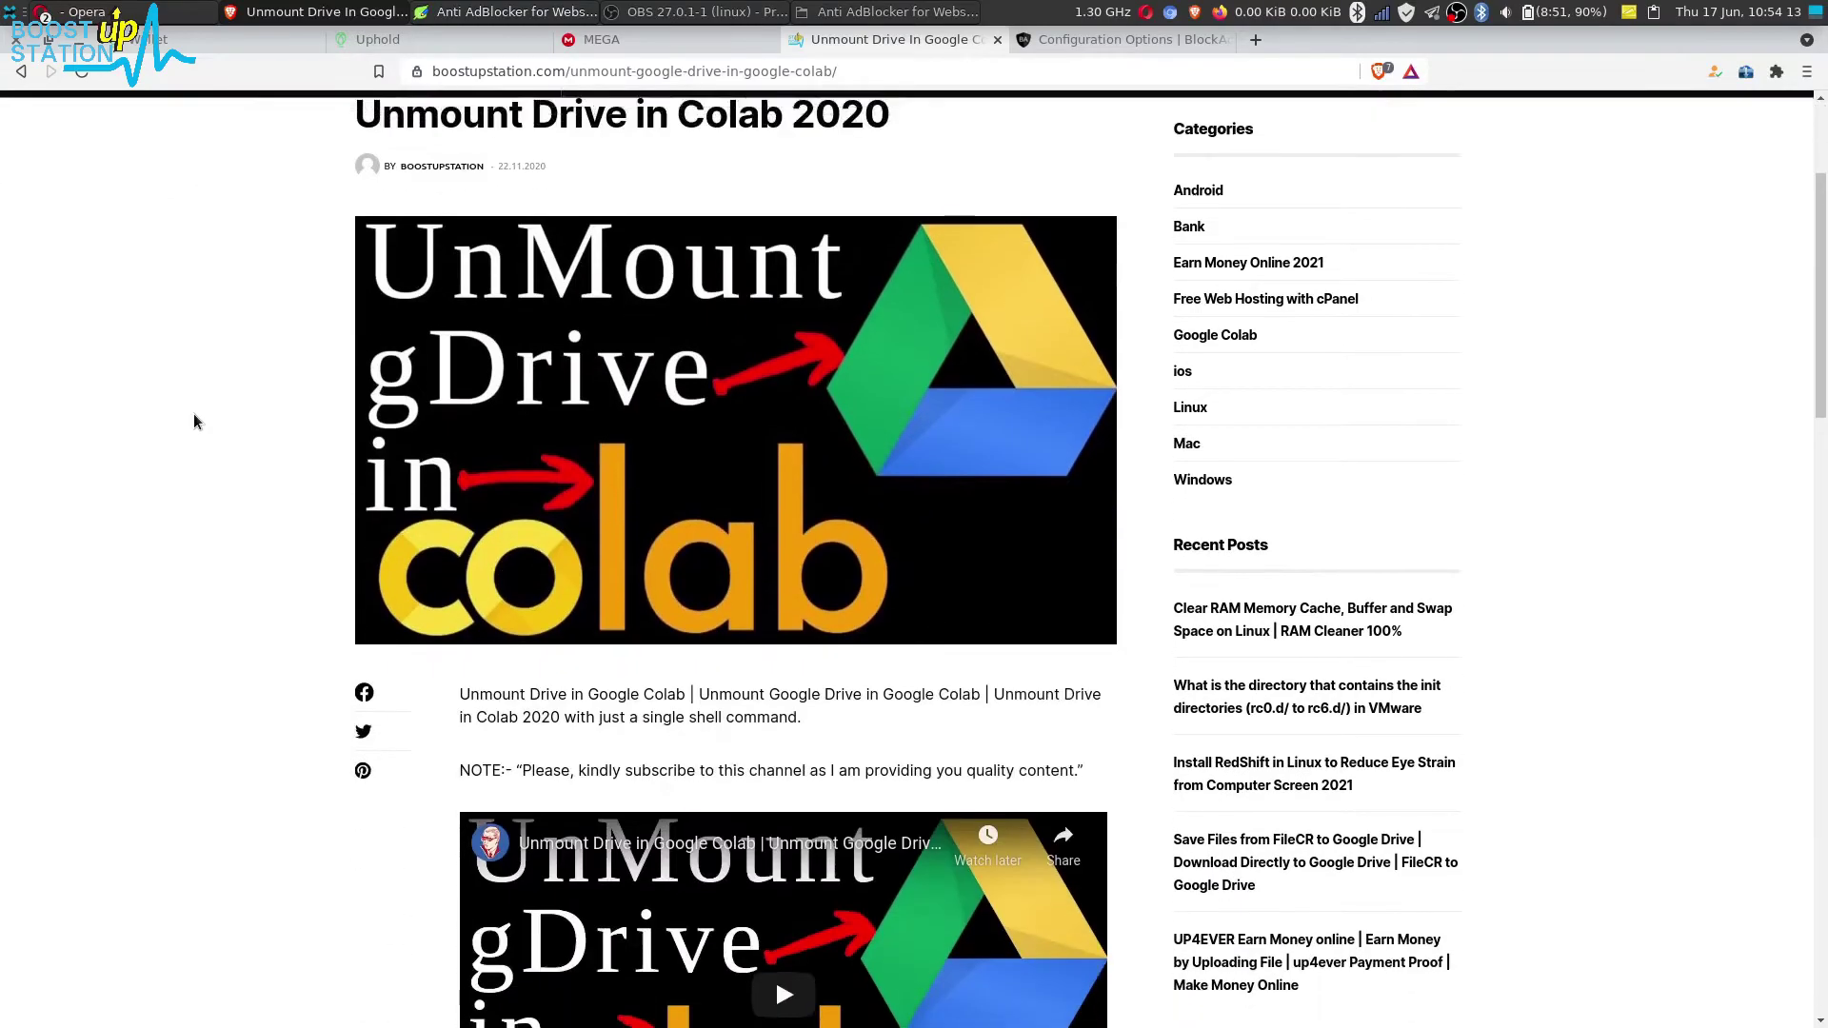
scroll(196, 422, "down", 2)
scroll(197, 422, "down", 3)
scroll(195, 422, "down", 3)
scroll(196, 422, "down", 1)
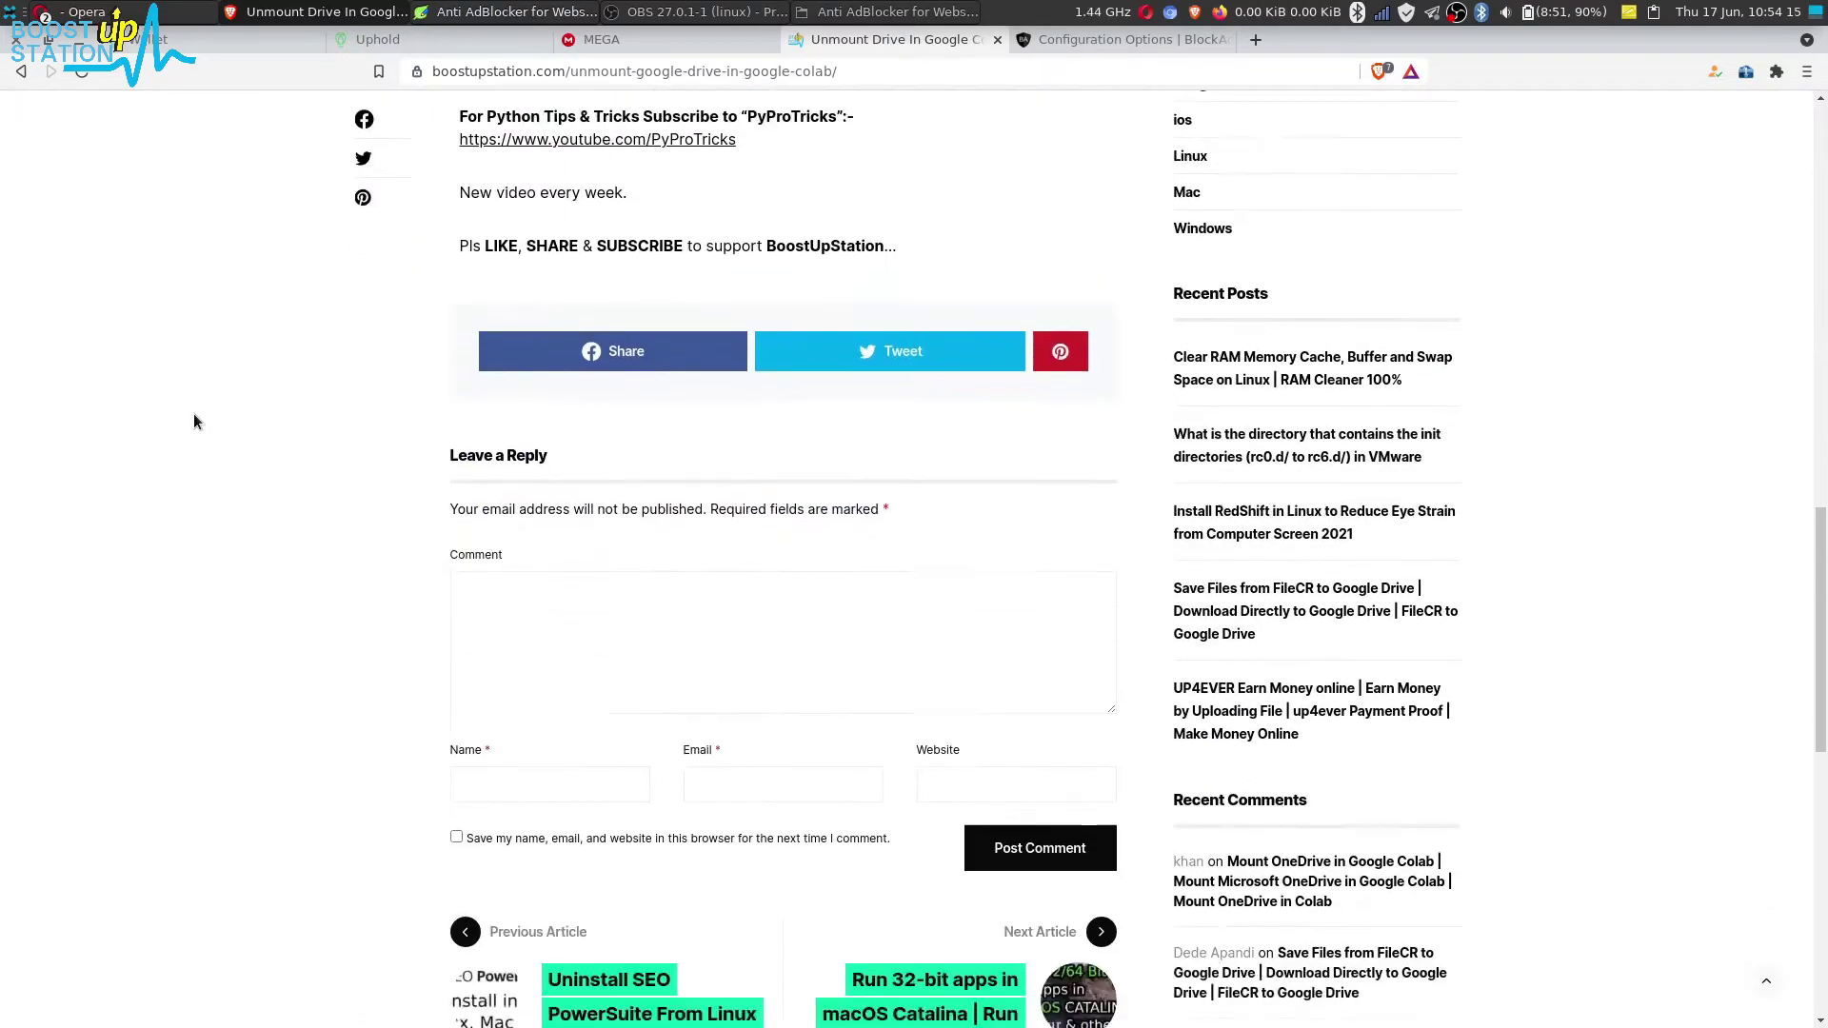
scroll(196, 421, "down", 1)
scroll(196, 422, "up", 5)
scroll(196, 422, "up", 4)
Step: Deactivate the DeBlocker 3.1.0 plugin and check the 'Plugin deactivated.' confirmation
key("alt+Tab")
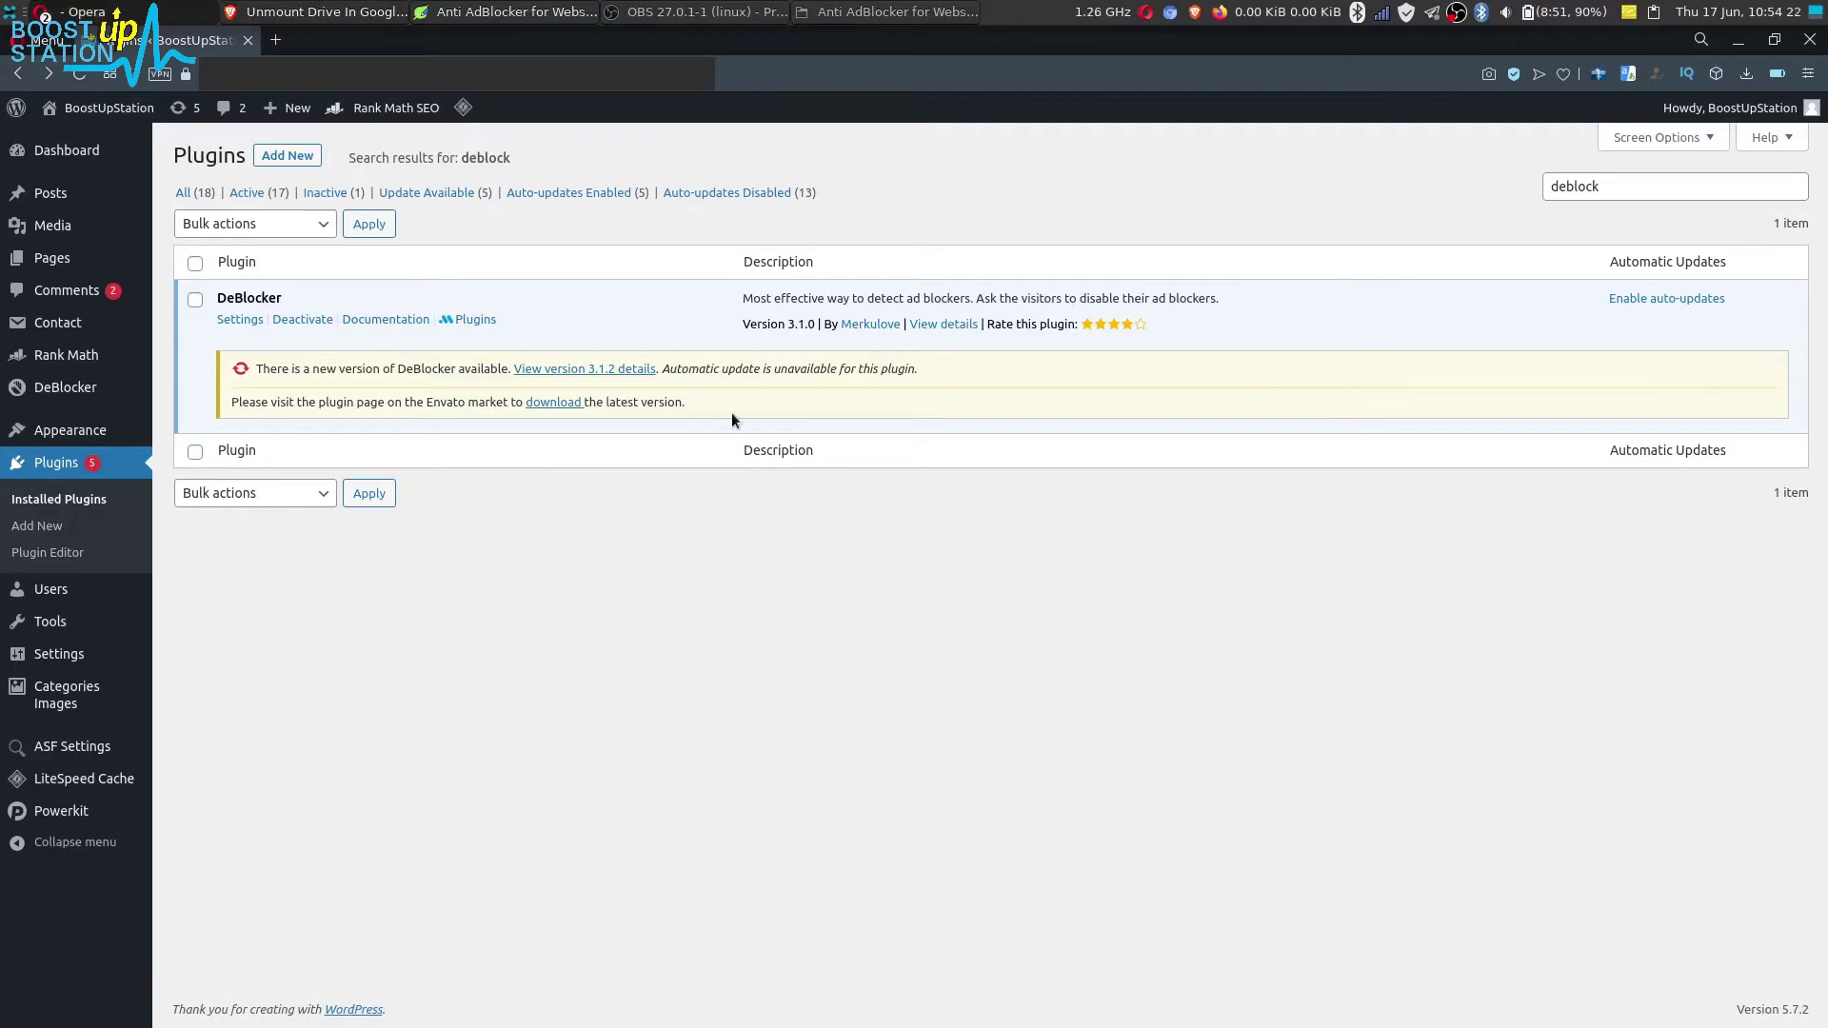
left_click(302, 324)
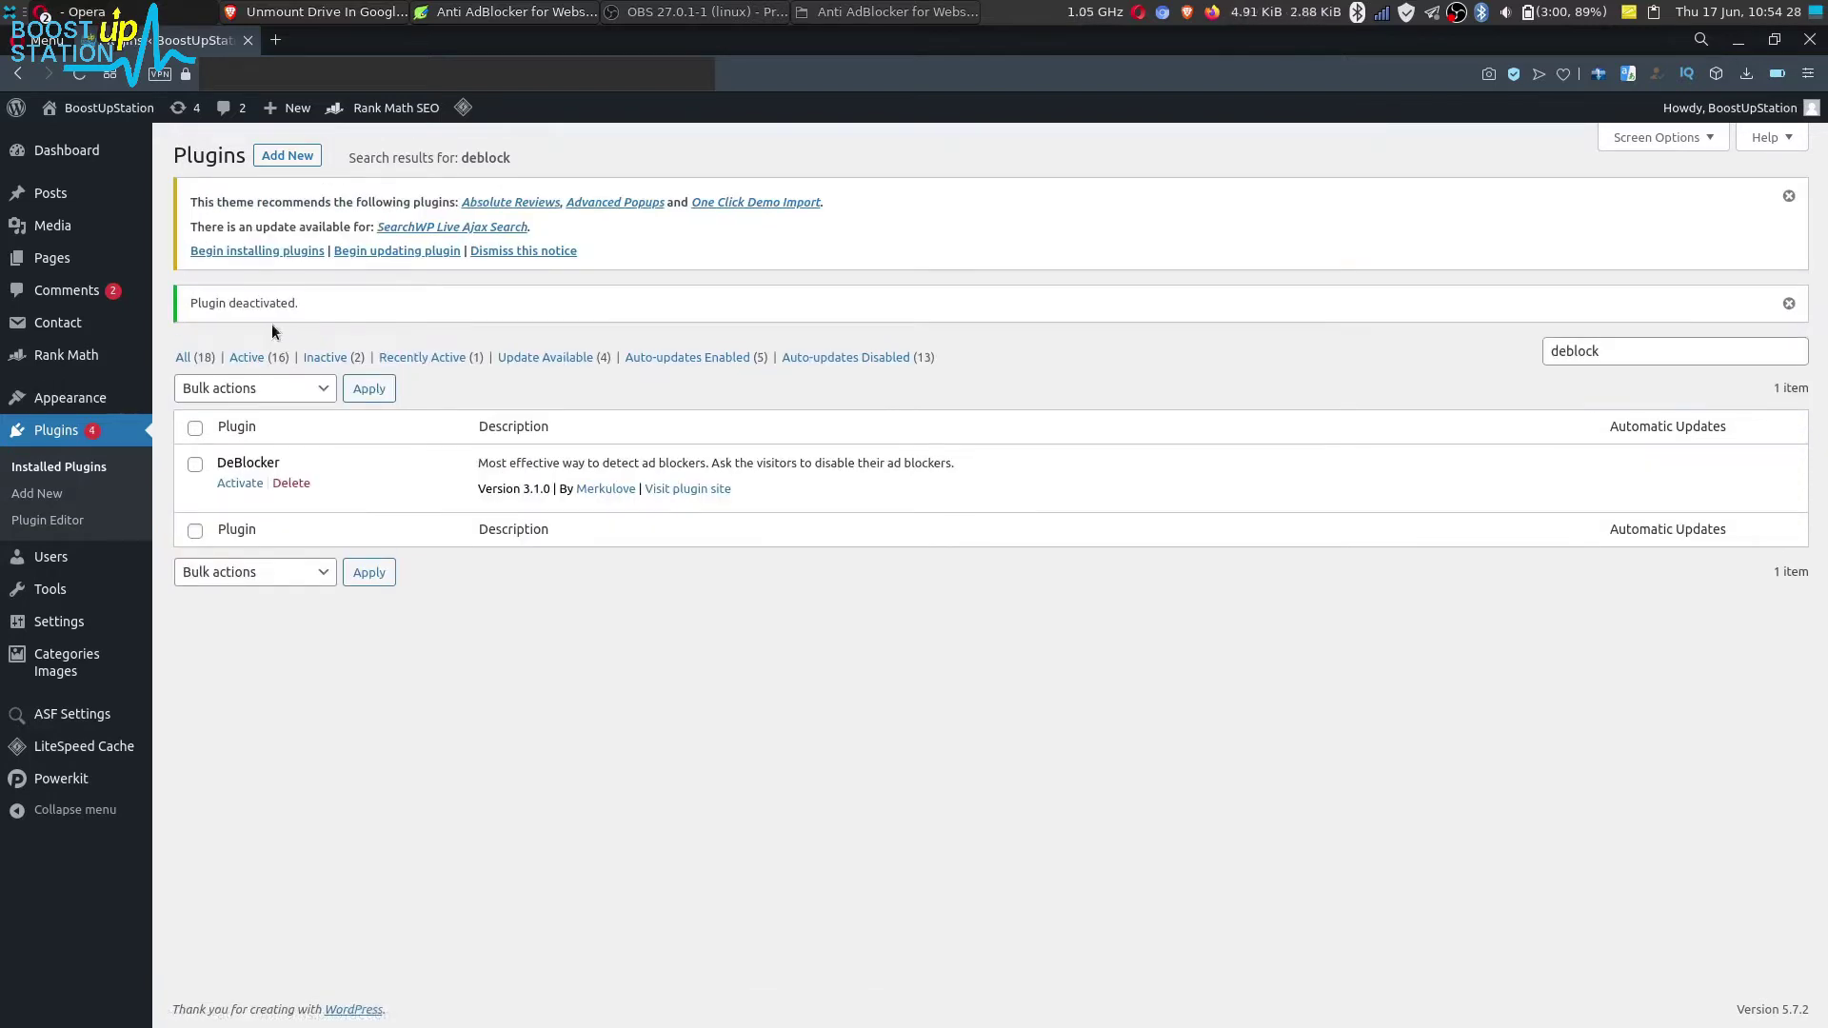
left_click_drag(206, 305, 322, 312)
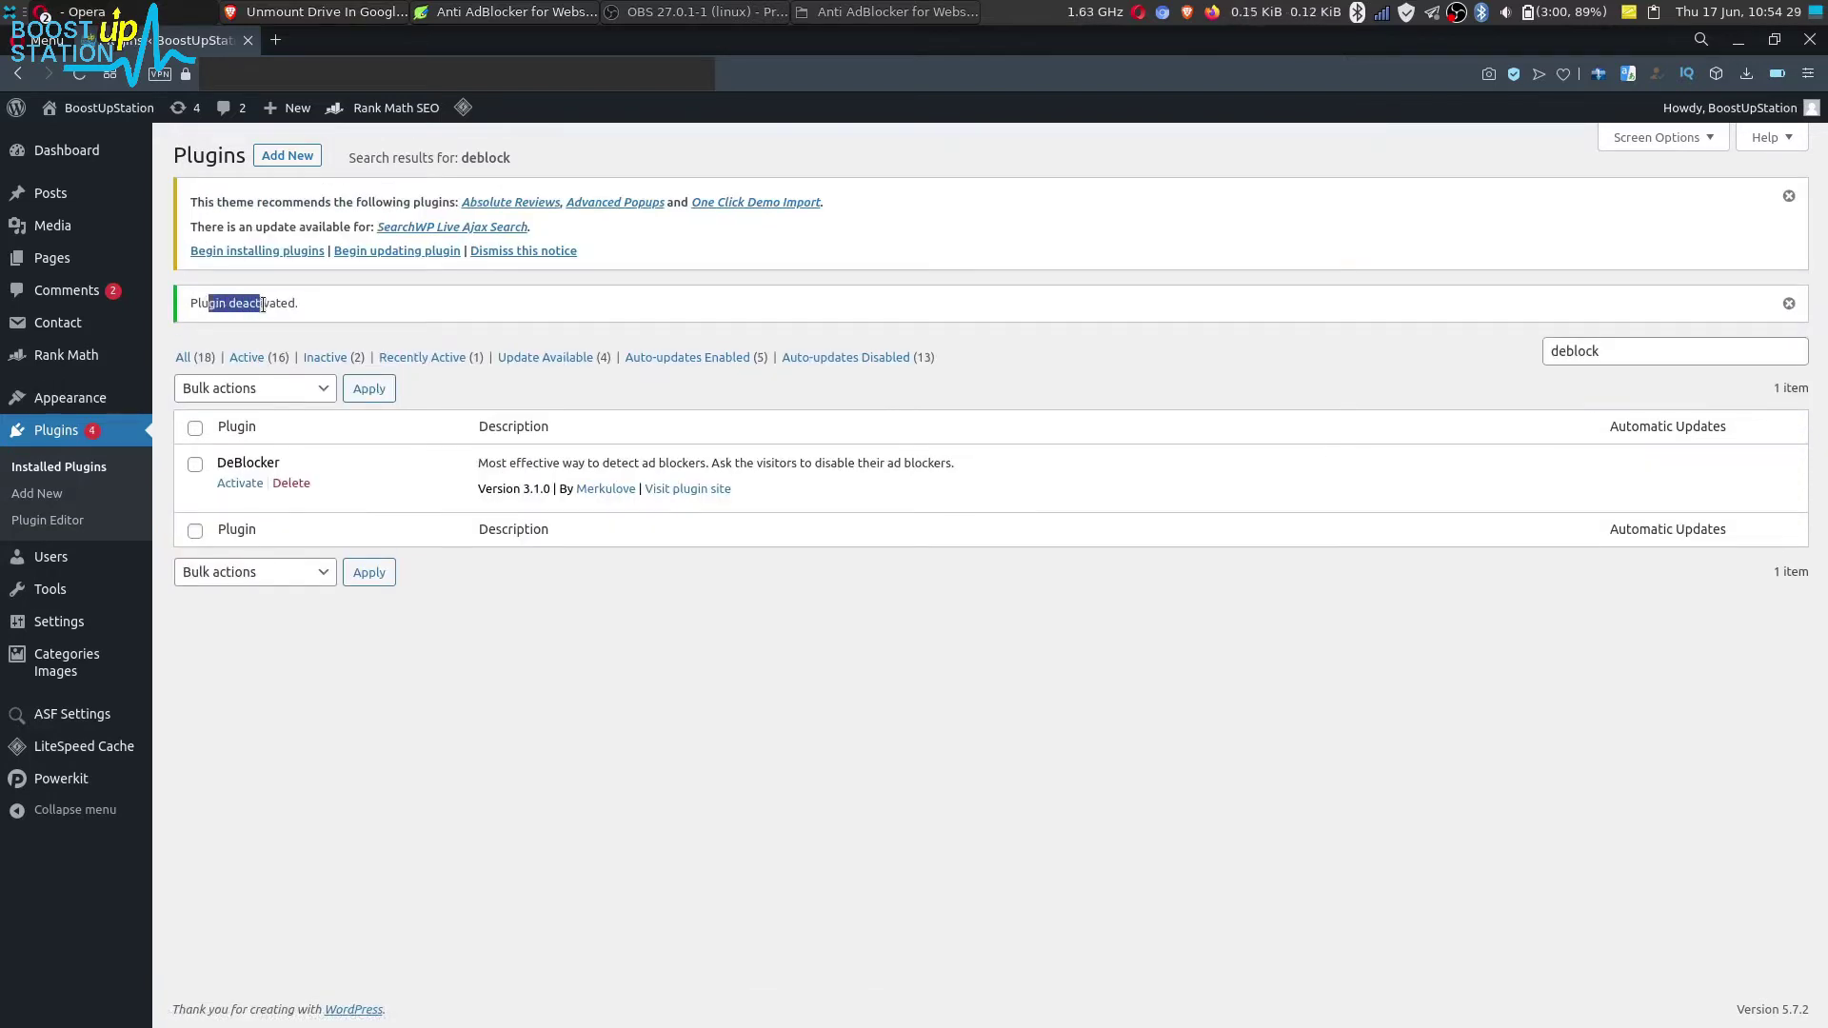
left_click(322, 311)
left_click(321, 11)
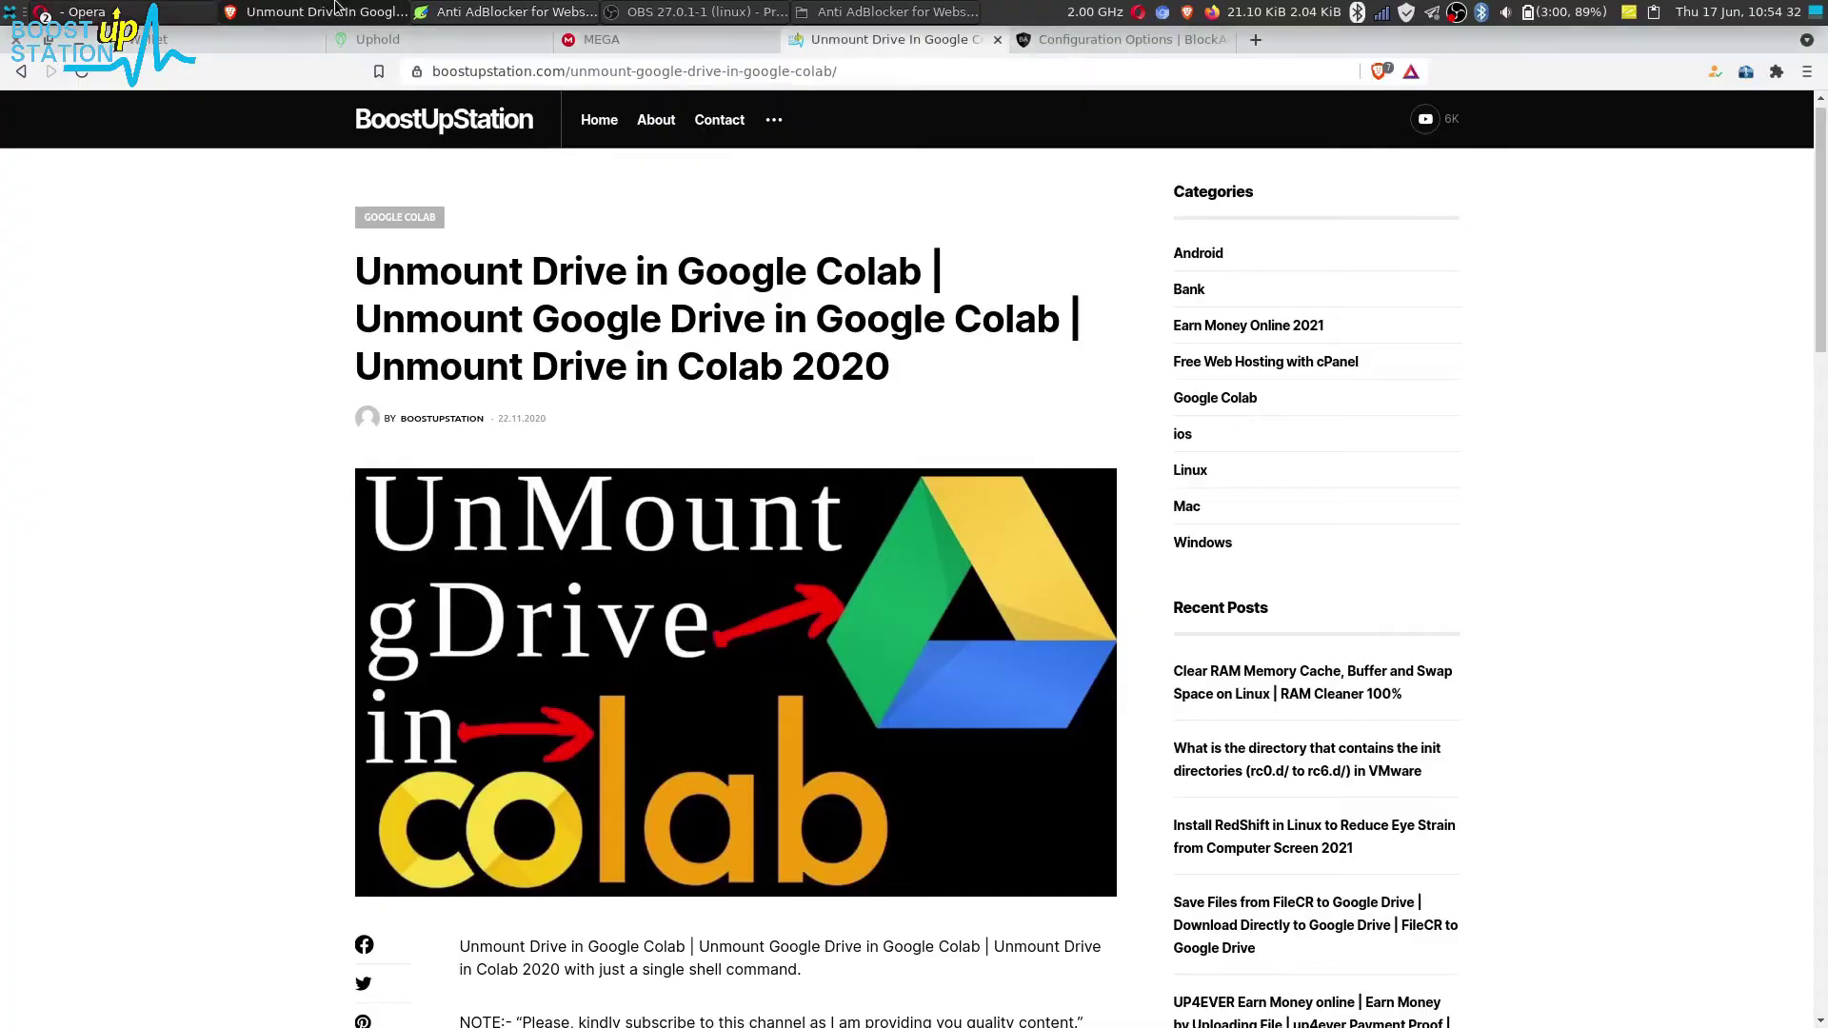
Step: Set the Block Screen Delay slider to 0 seconds on the BlockAdblock configuration page
left_click(1135, 42)
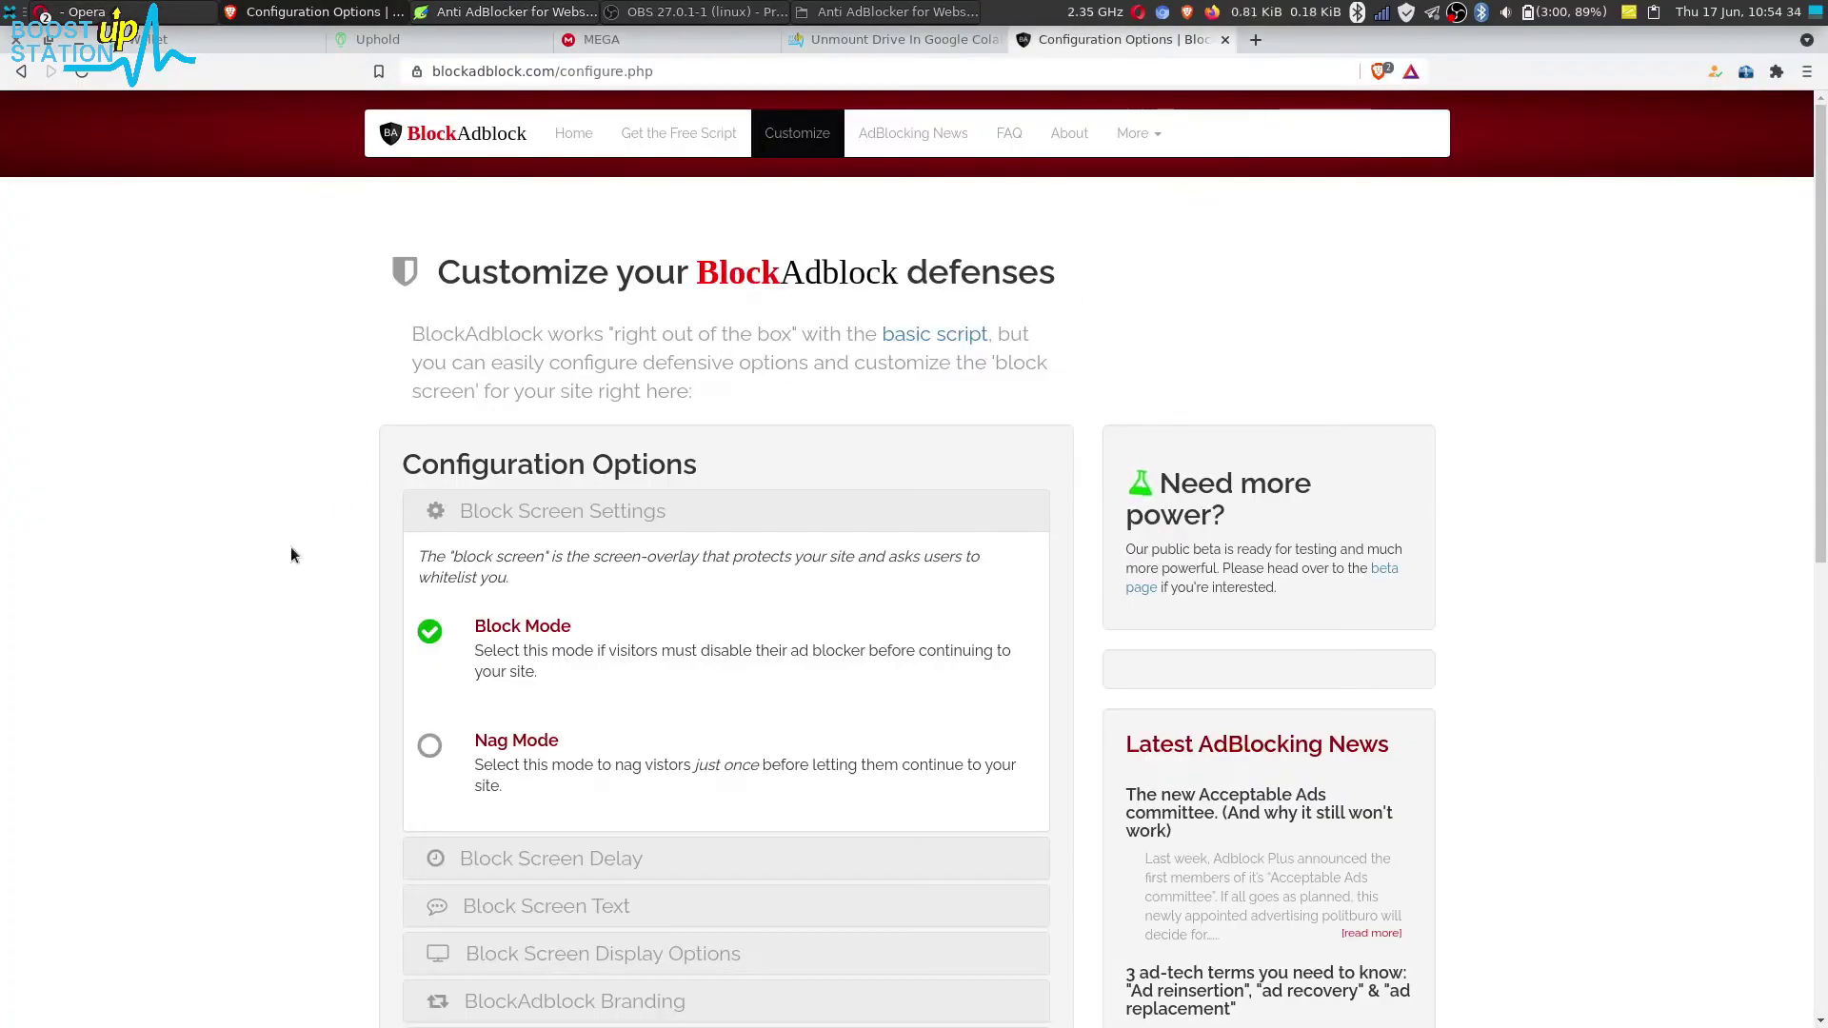
scroll(179, 599, "down", 3)
scroll(179, 598, "down", 2)
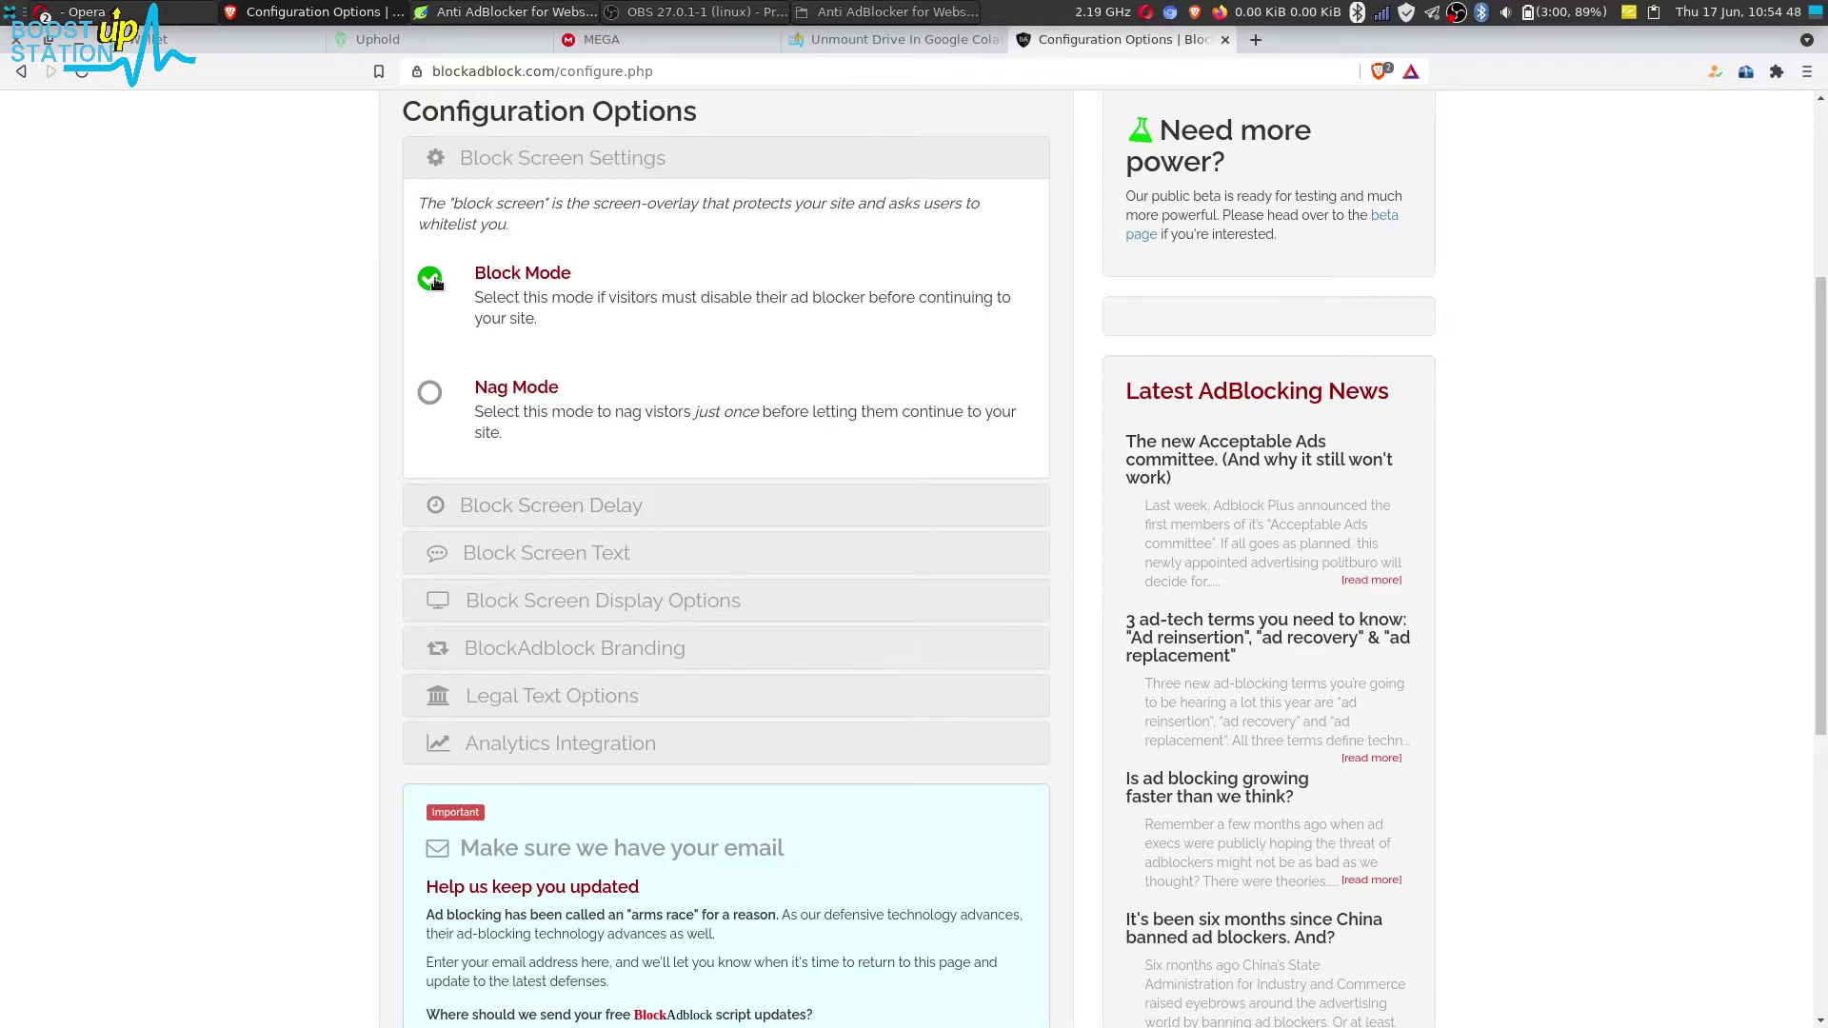
scroll(482, 286, "down", 3)
left_click(516, 304)
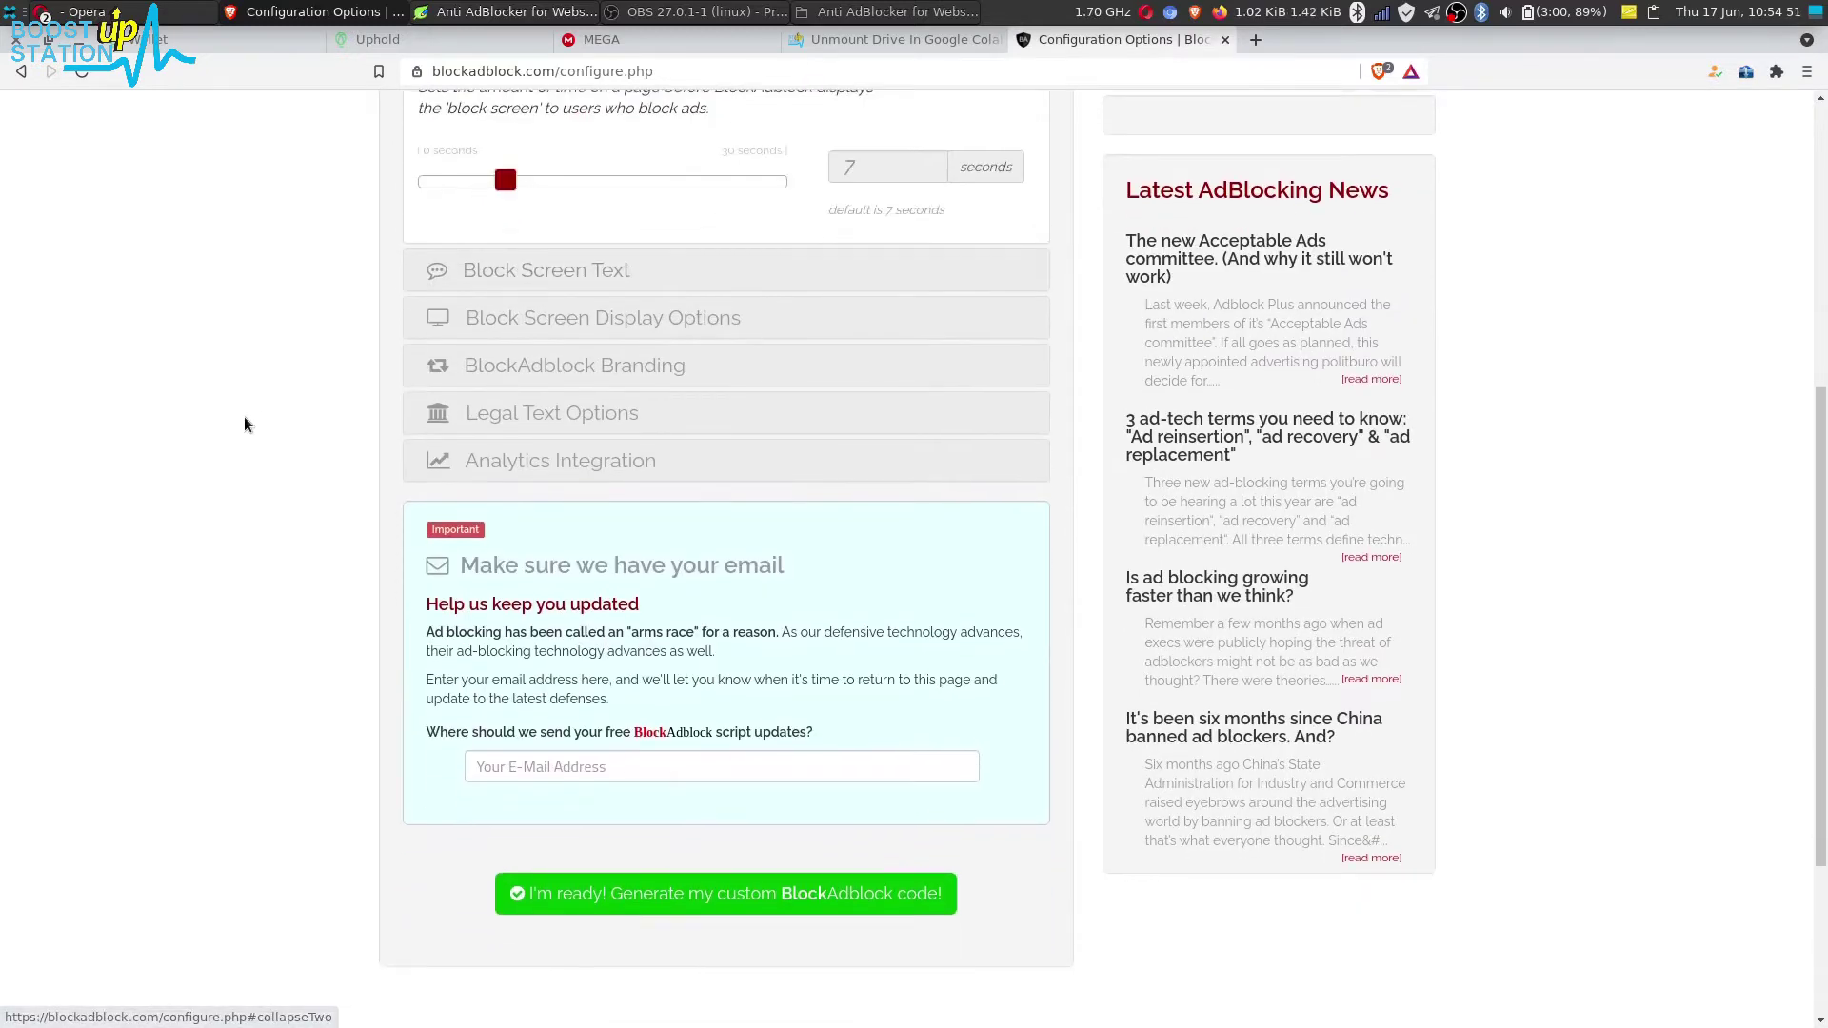
left_click(838, 424)
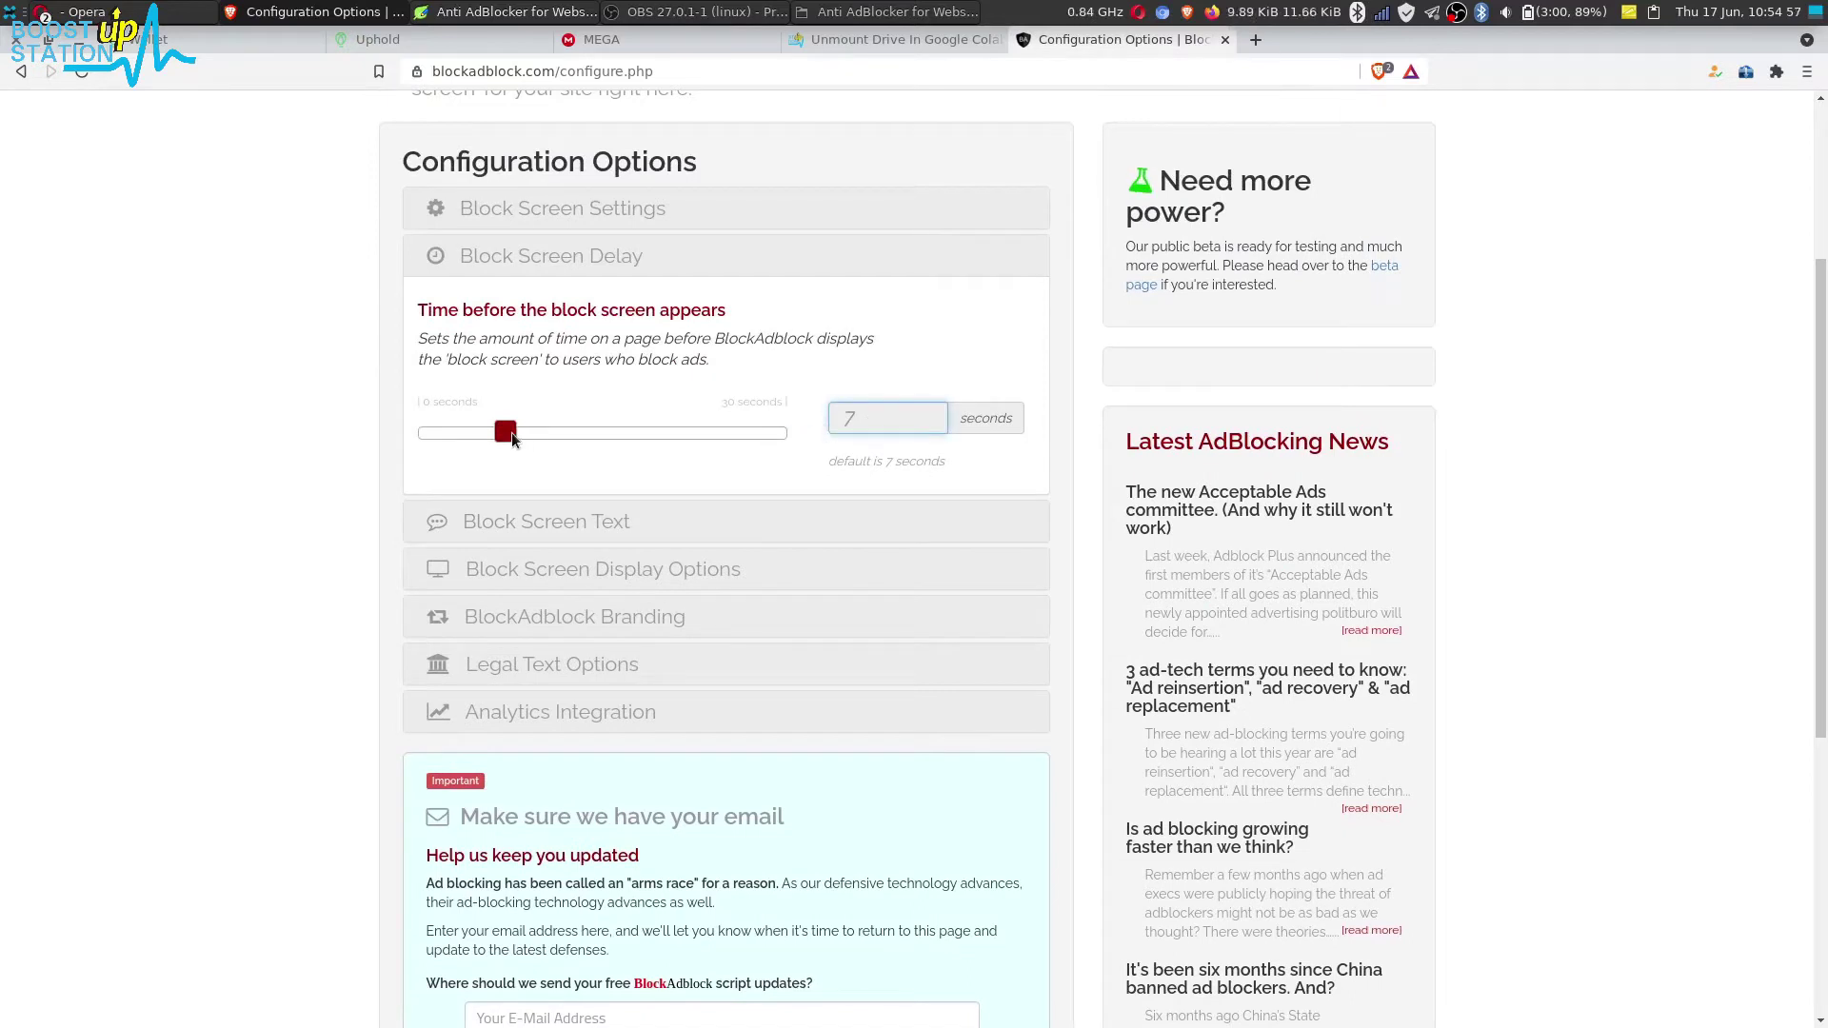
left_click_drag(509, 433, 416, 443)
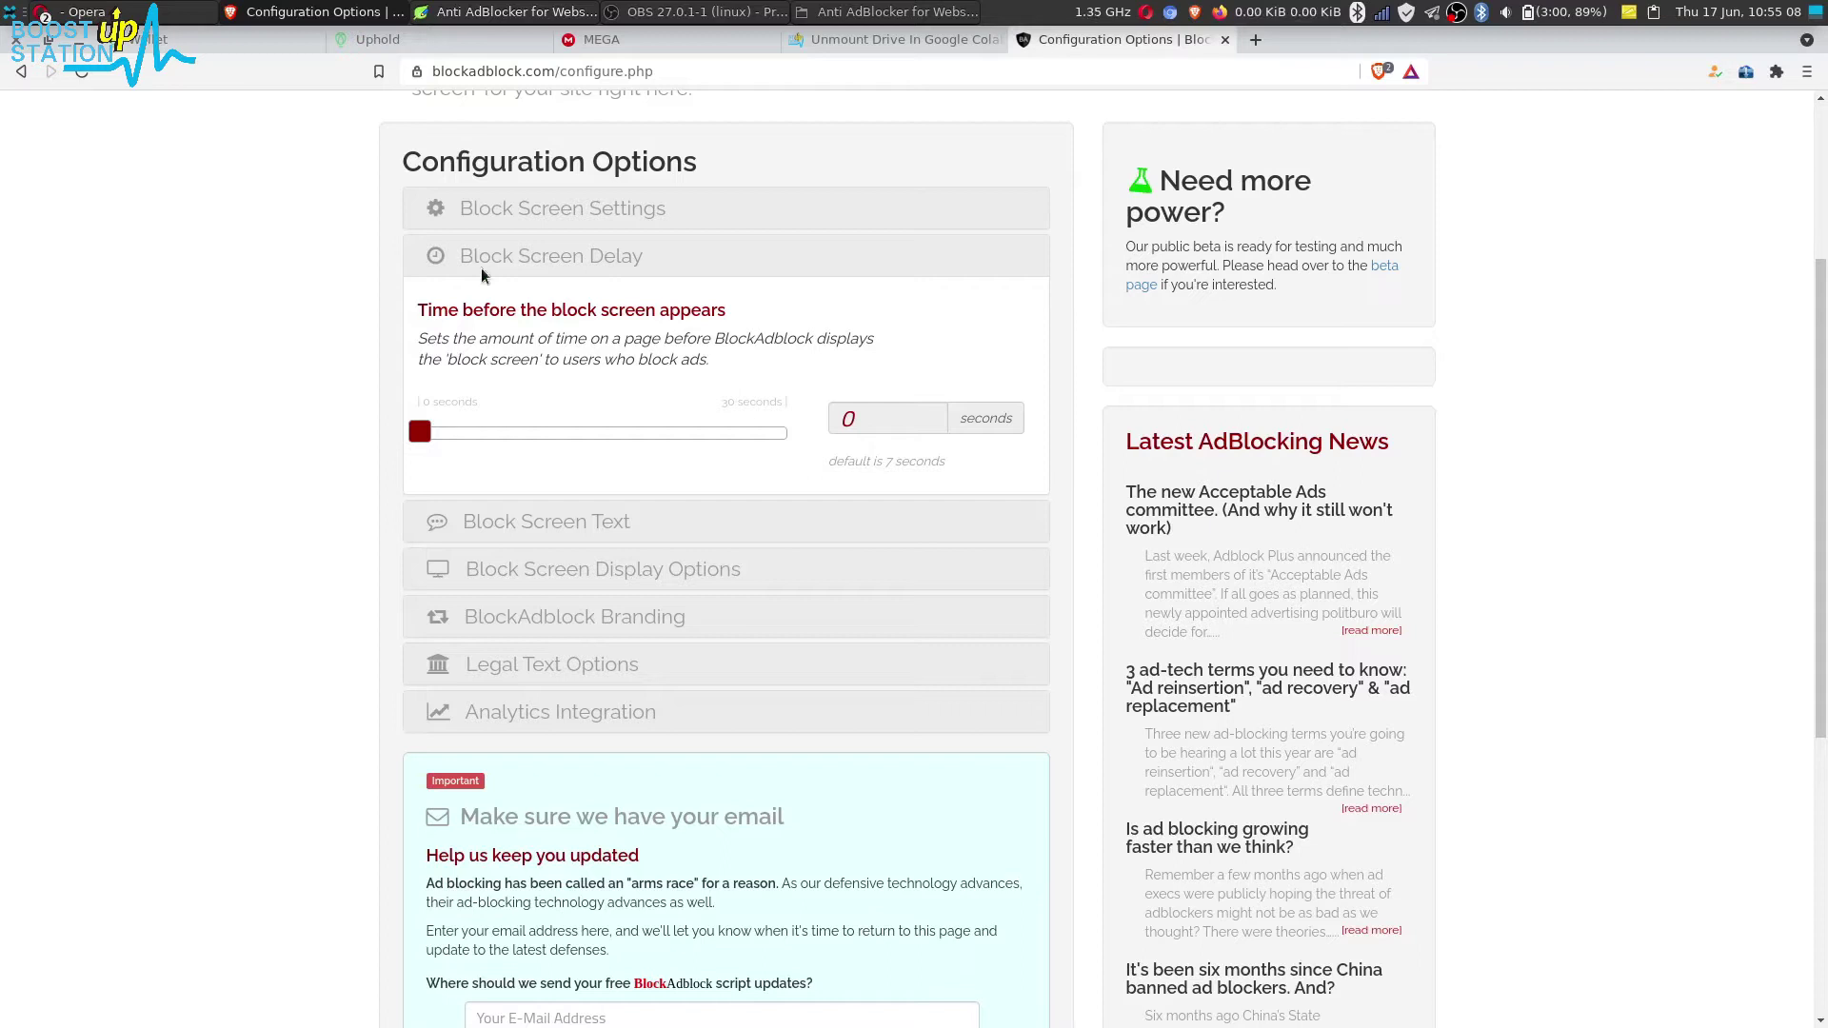
Step: Try Block Screen Delay values of 6 and 7 seconds on the slider
left_click_drag(431, 161, 624, 775)
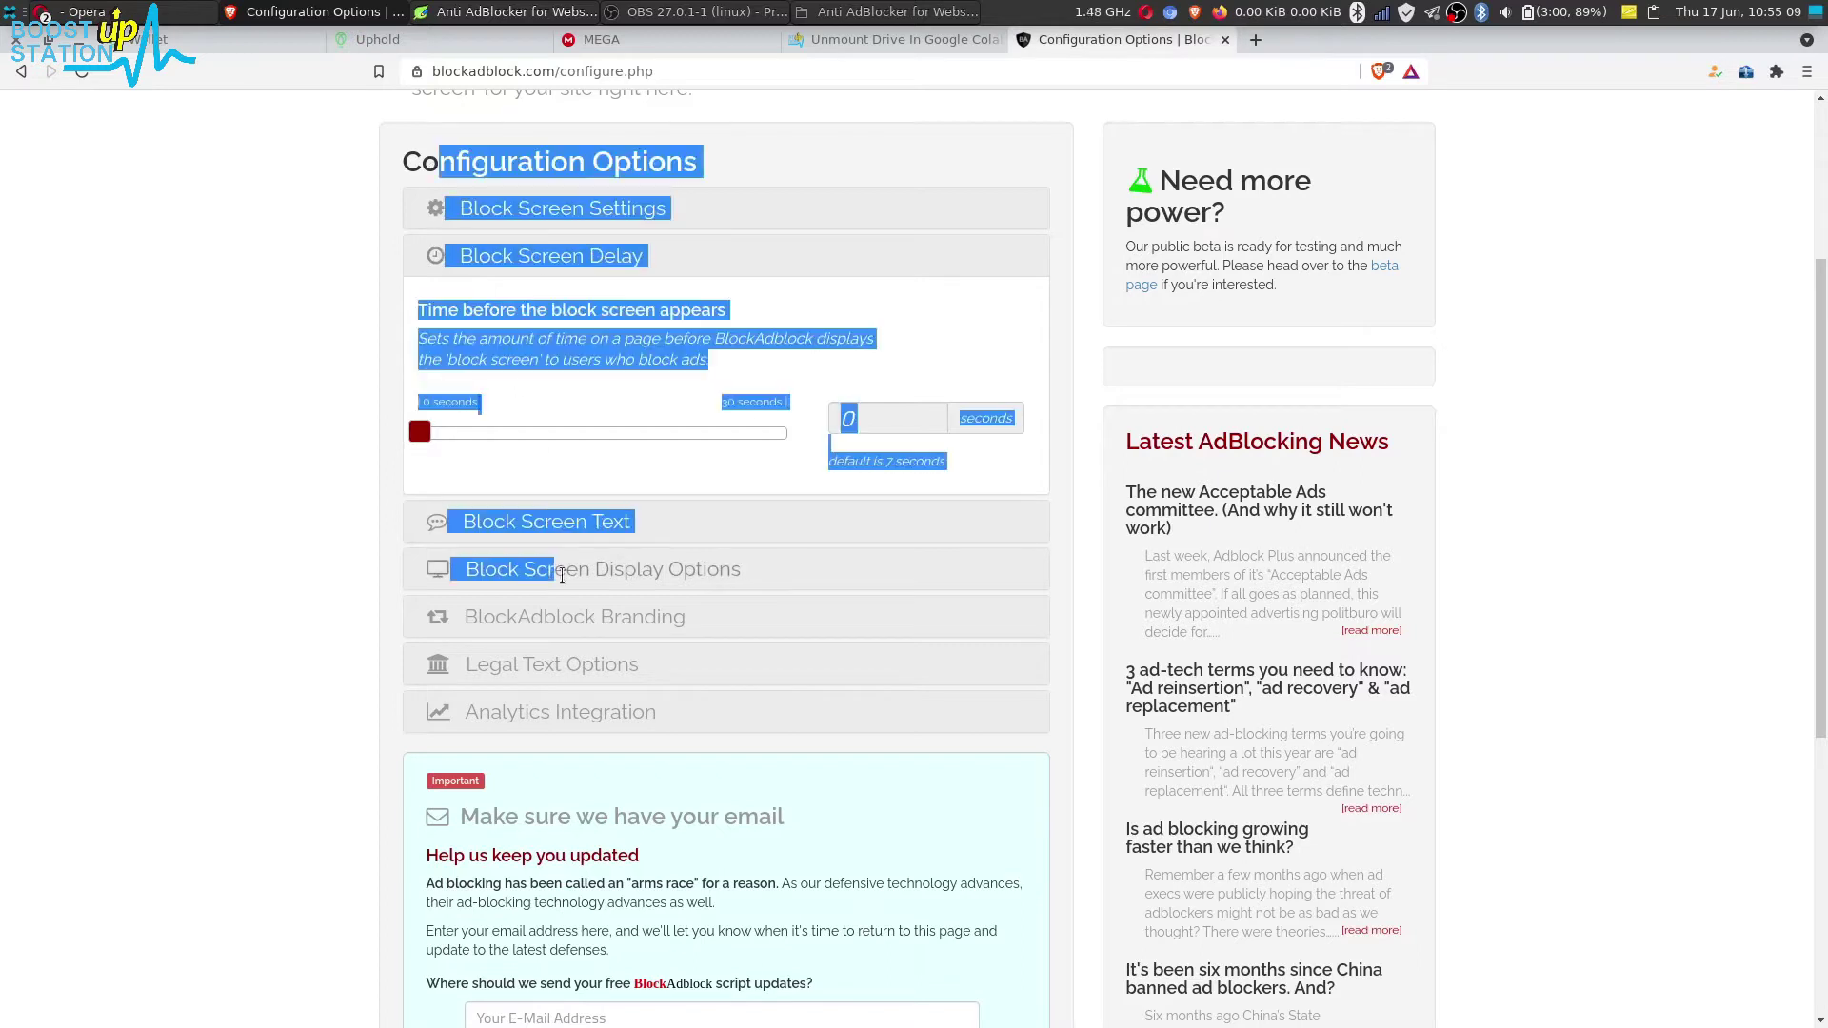
left_click(627, 785)
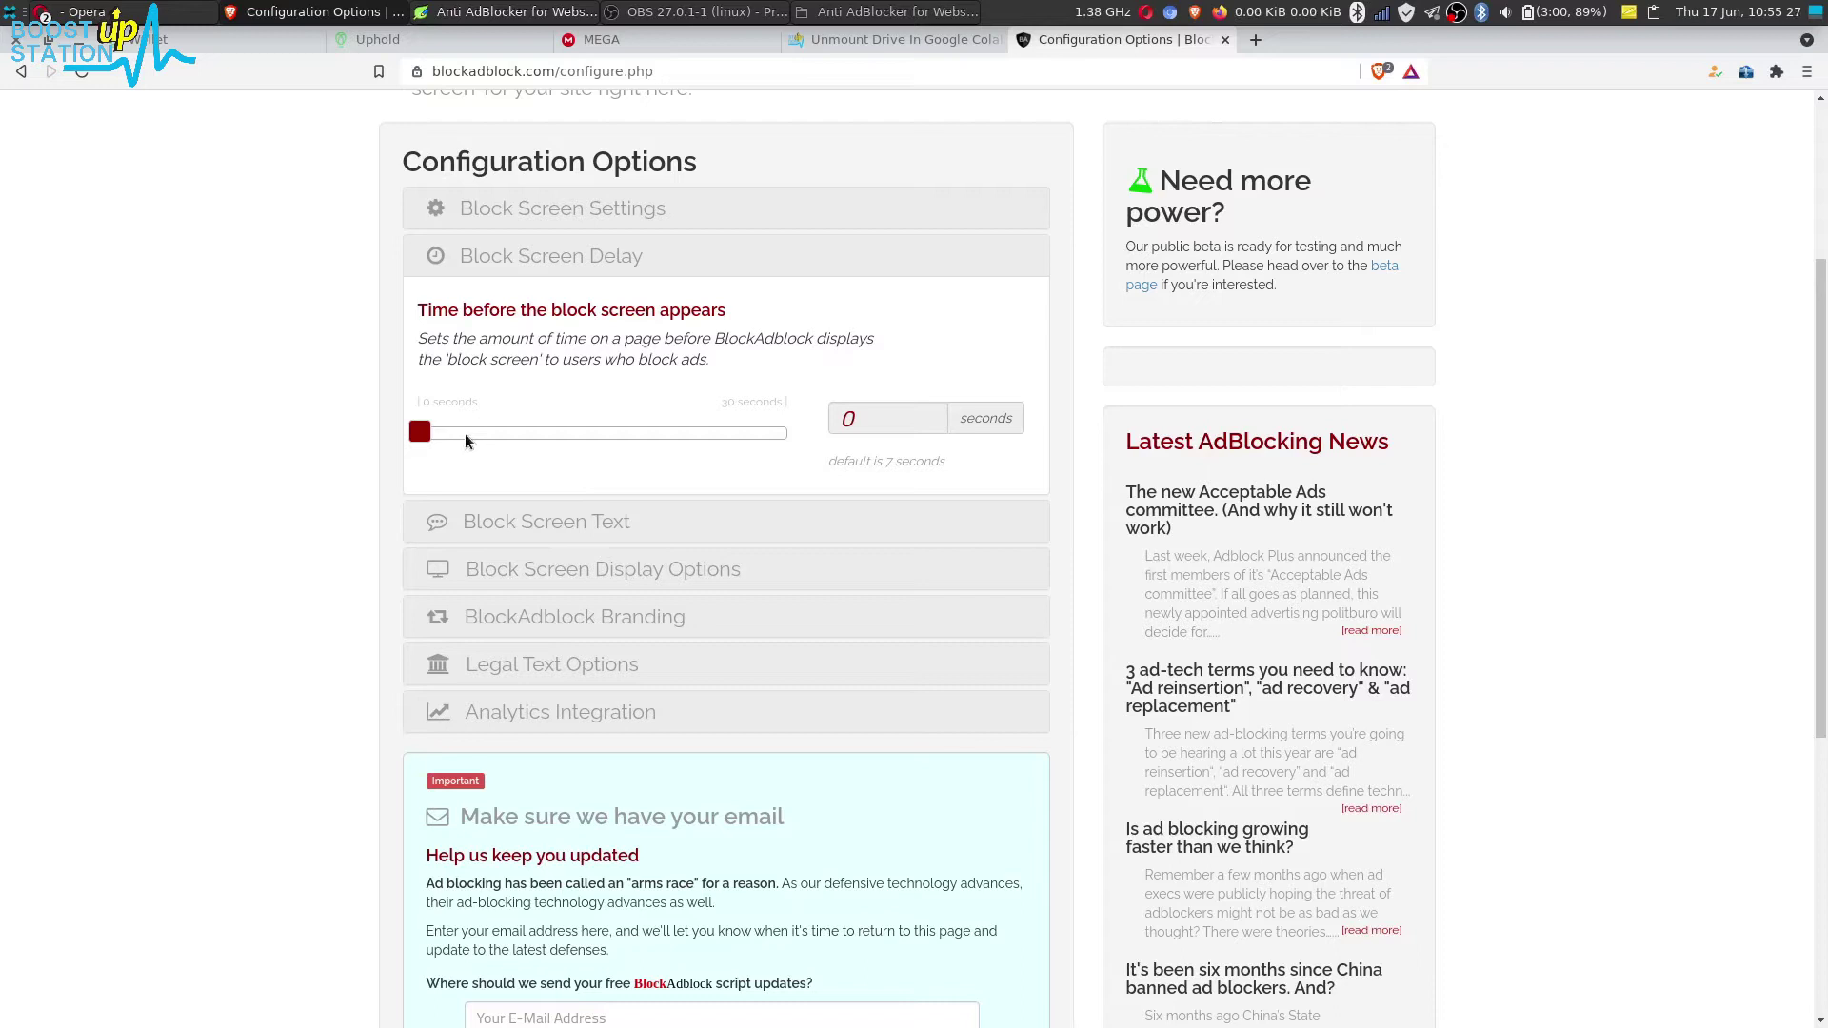
left_click(493, 432)
left_click_drag(497, 431, 514, 434)
scroll(564, 396, "down", 2)
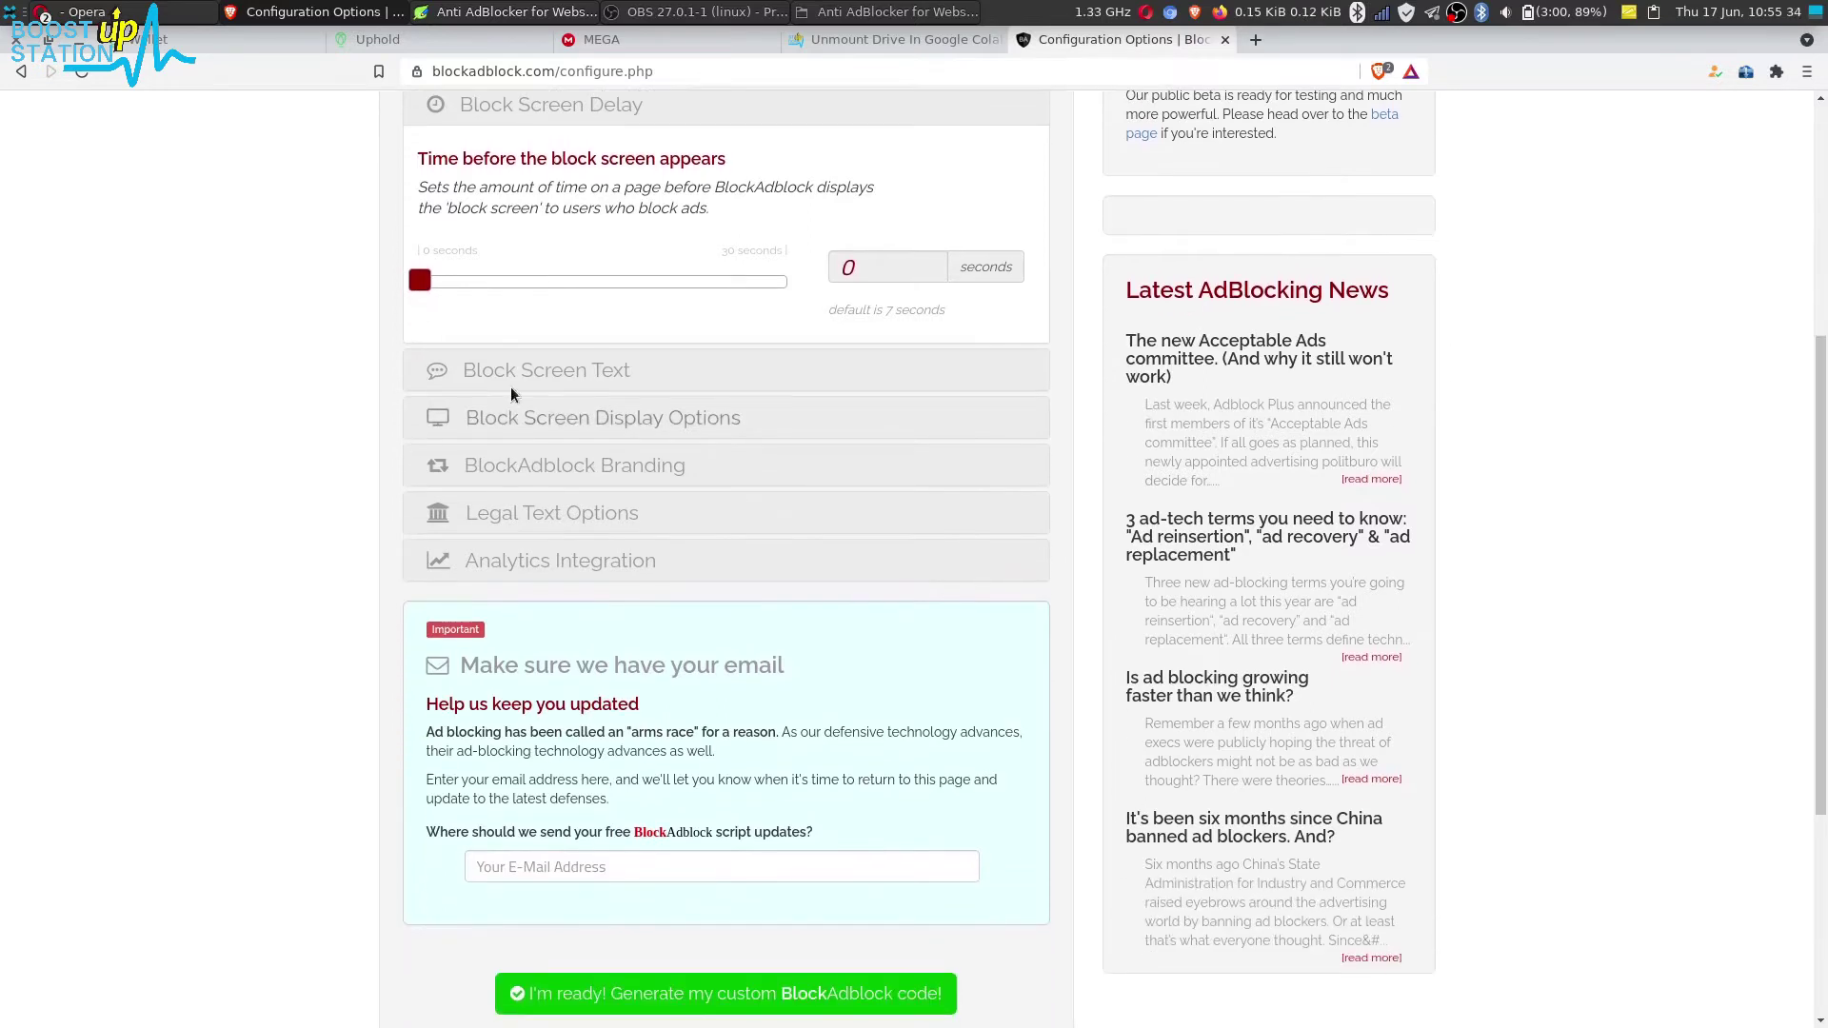
Step: Edit the welcome message to 'Welcome to BoostUpStation!', leaving subtext and button text unchanged
left_click(563, 372)
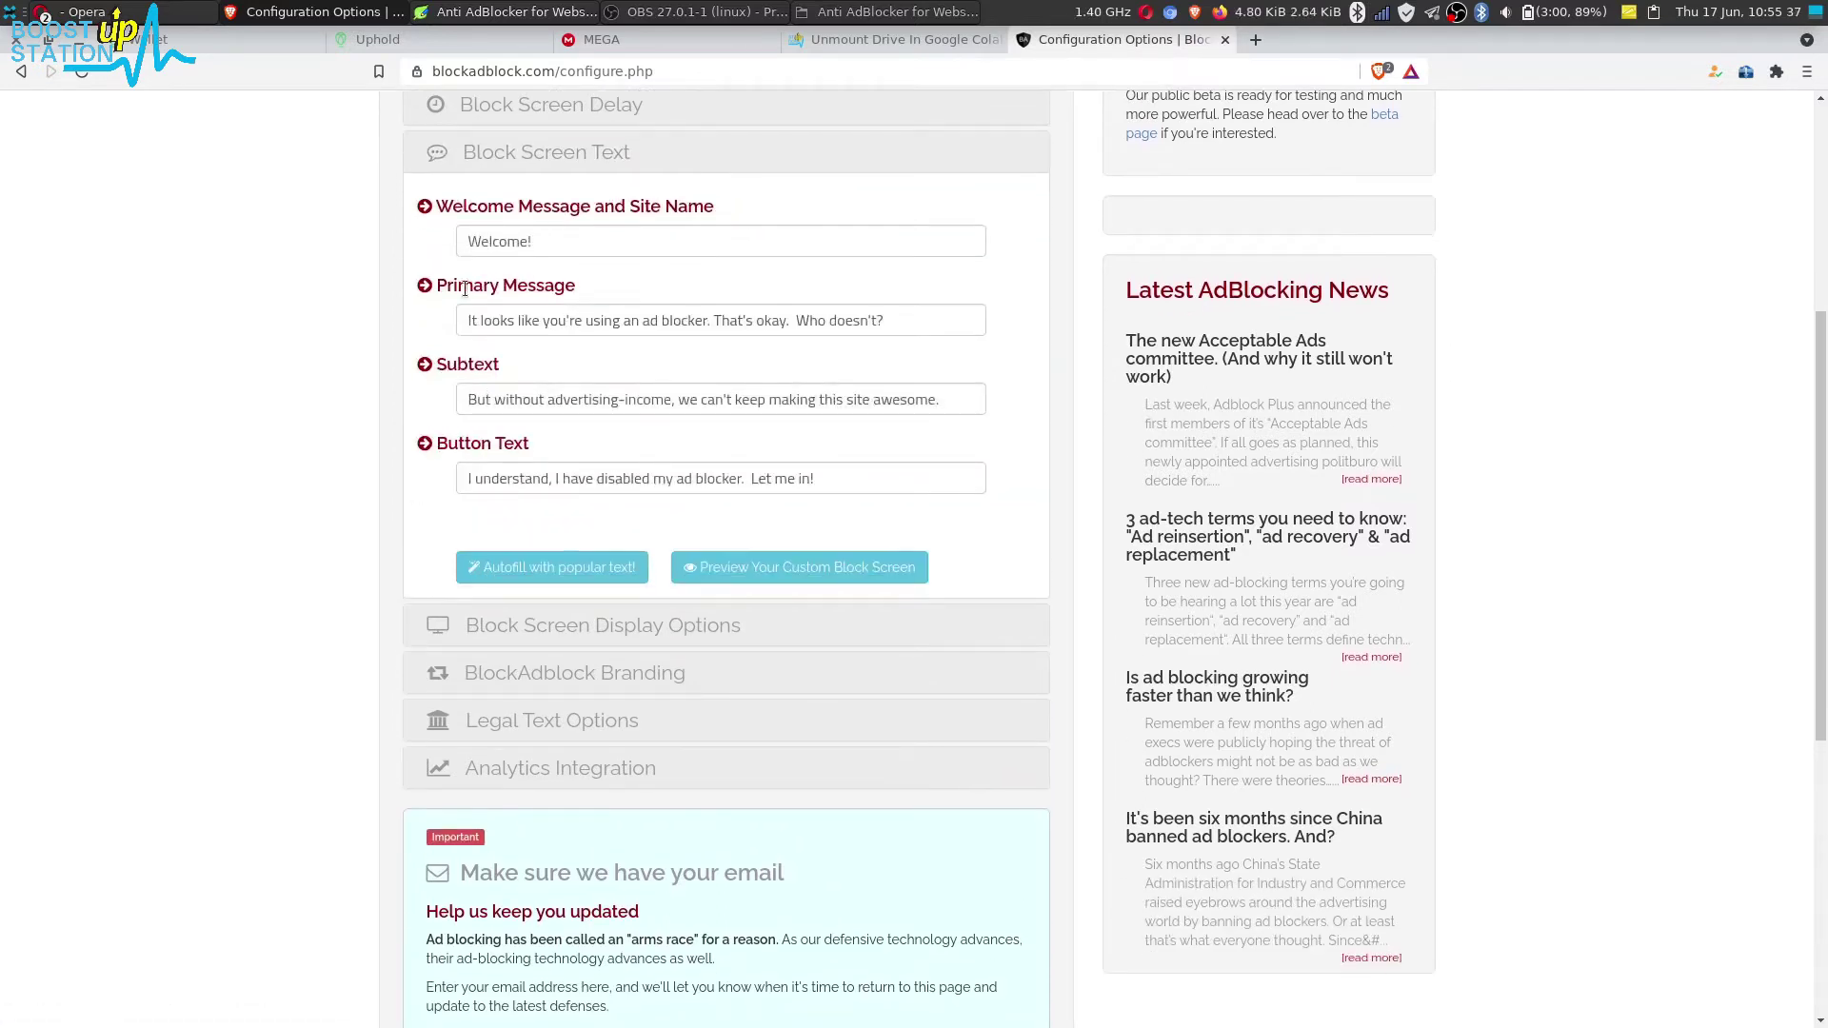
left_click(543, 241)
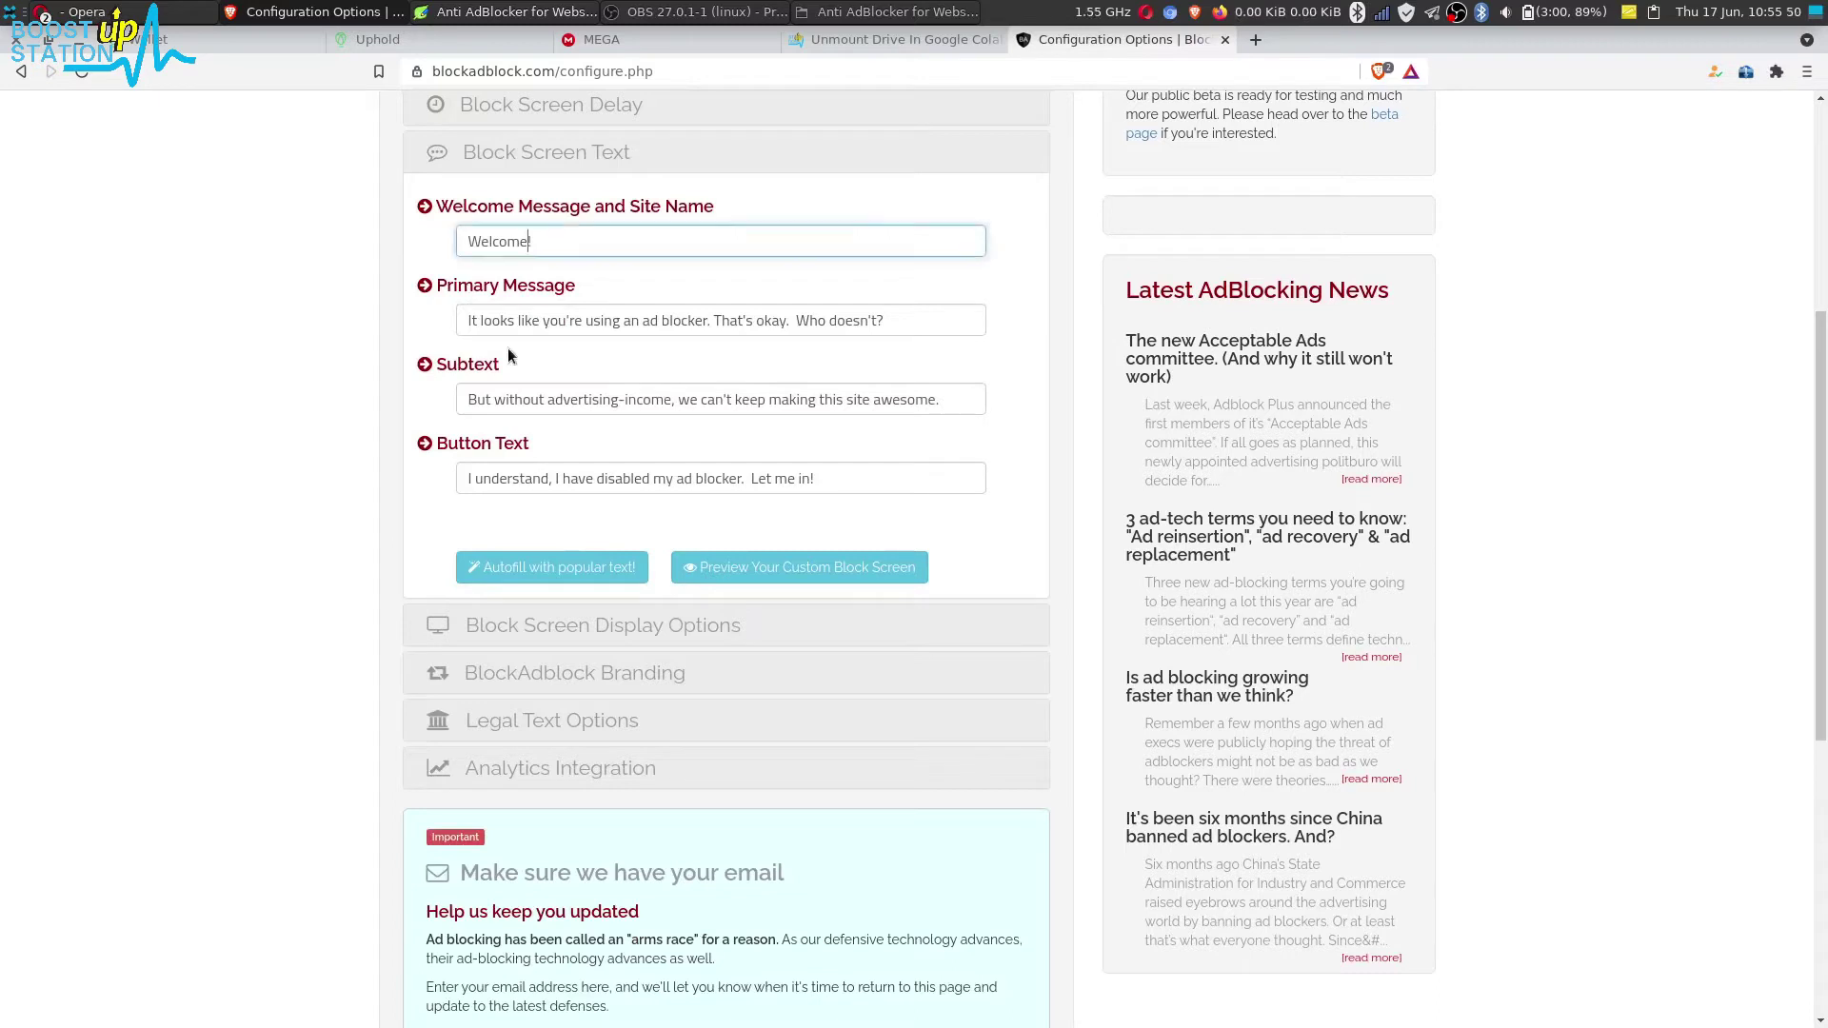
key("BackSpace")
type("to Boost")
type("Uo")
key("BackSpace")
type("pS")
type("tation!")
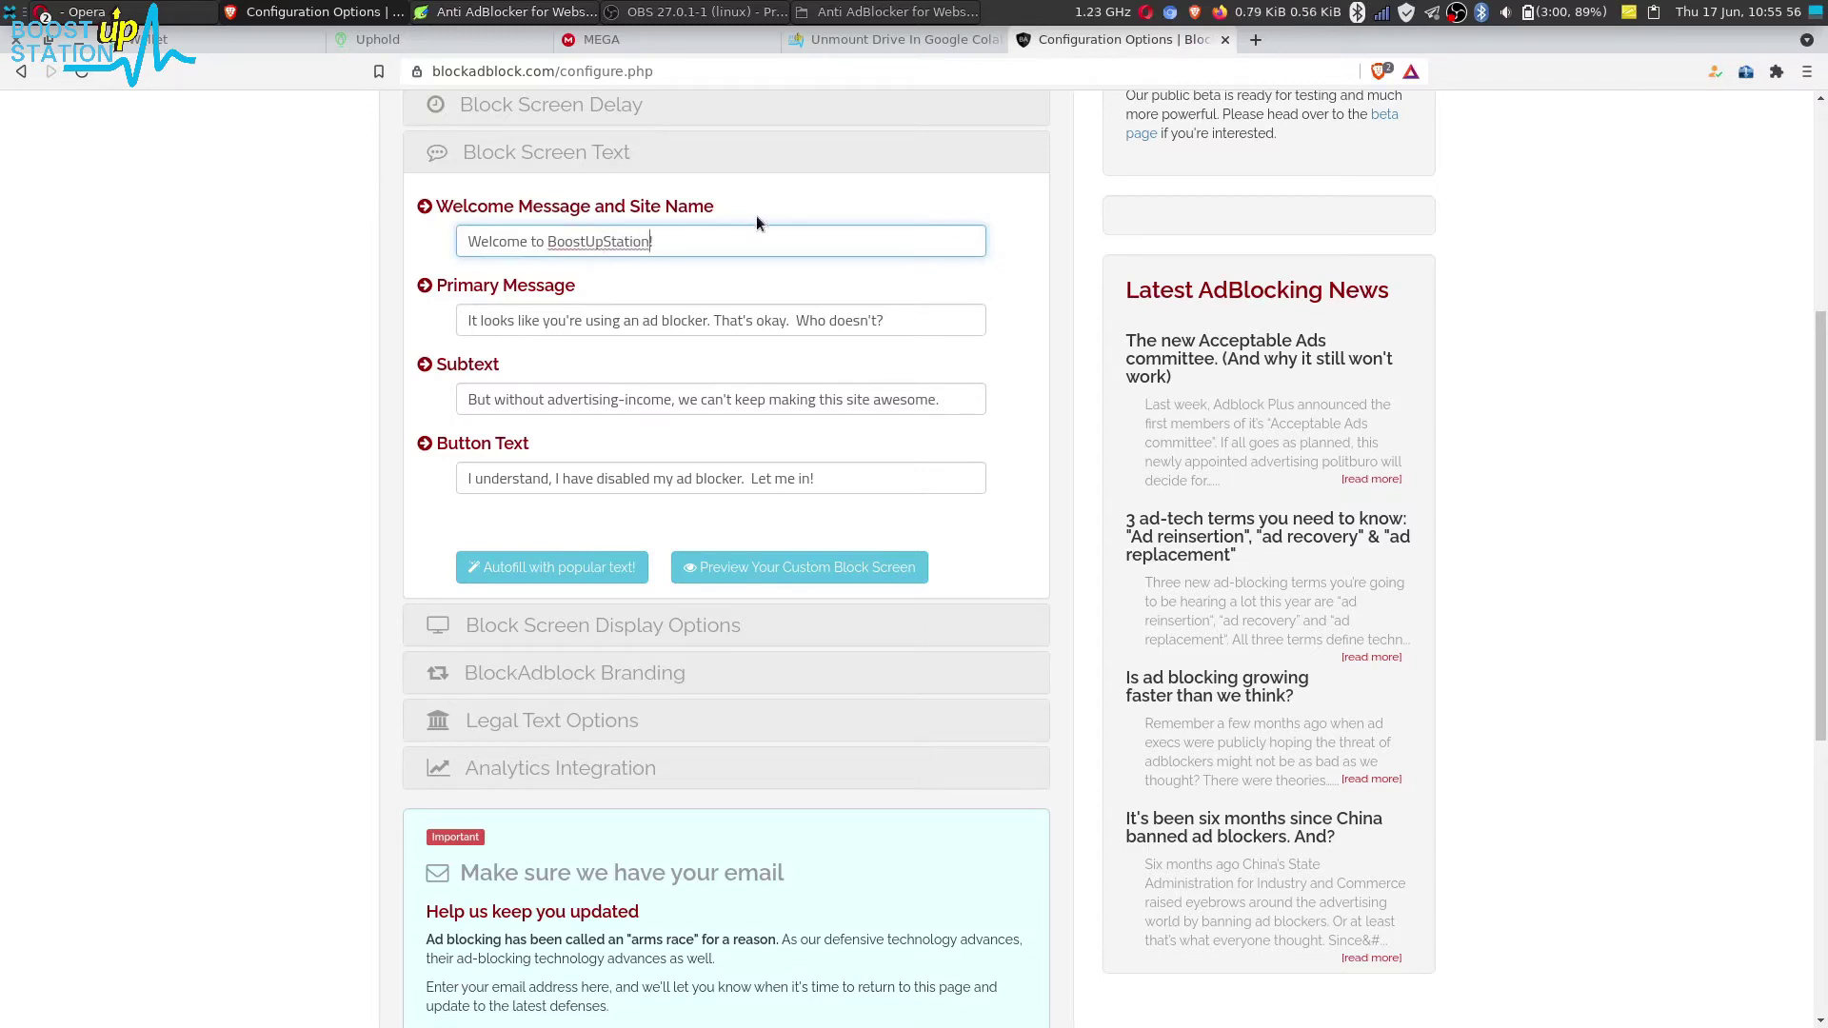
left_click(518, 320)
key("Tab")
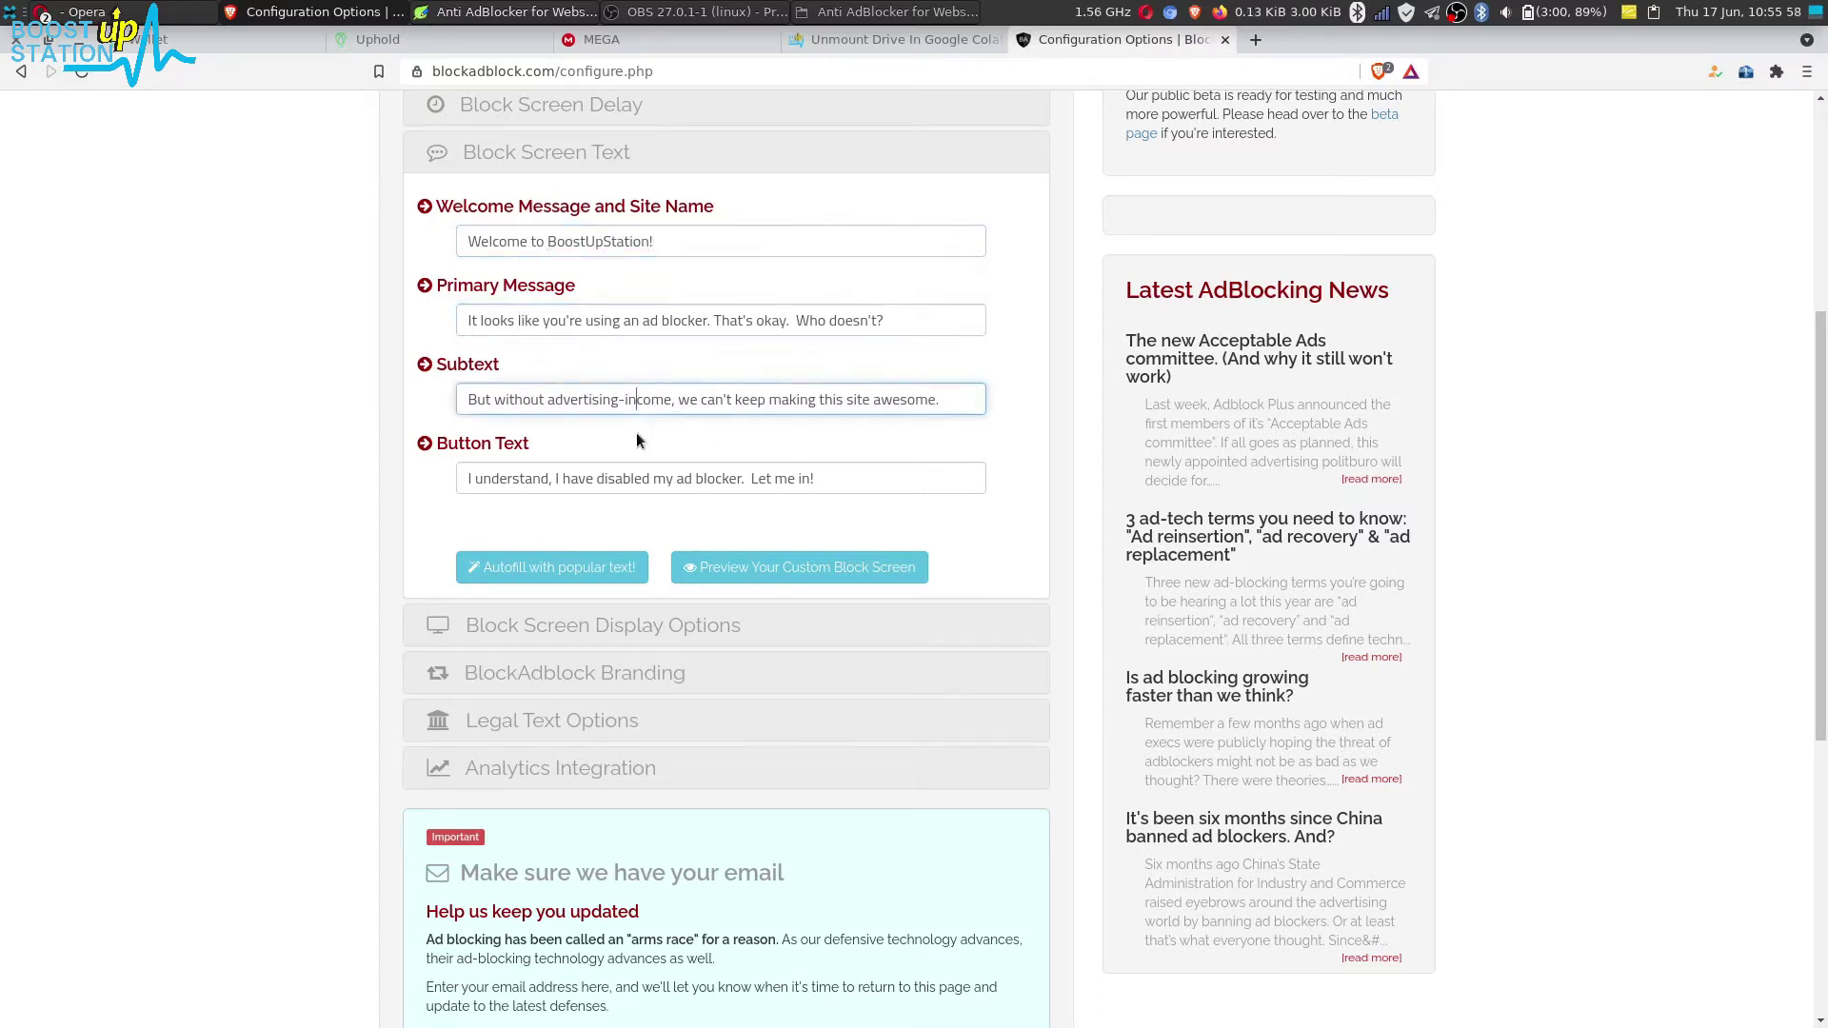
key("Tab")
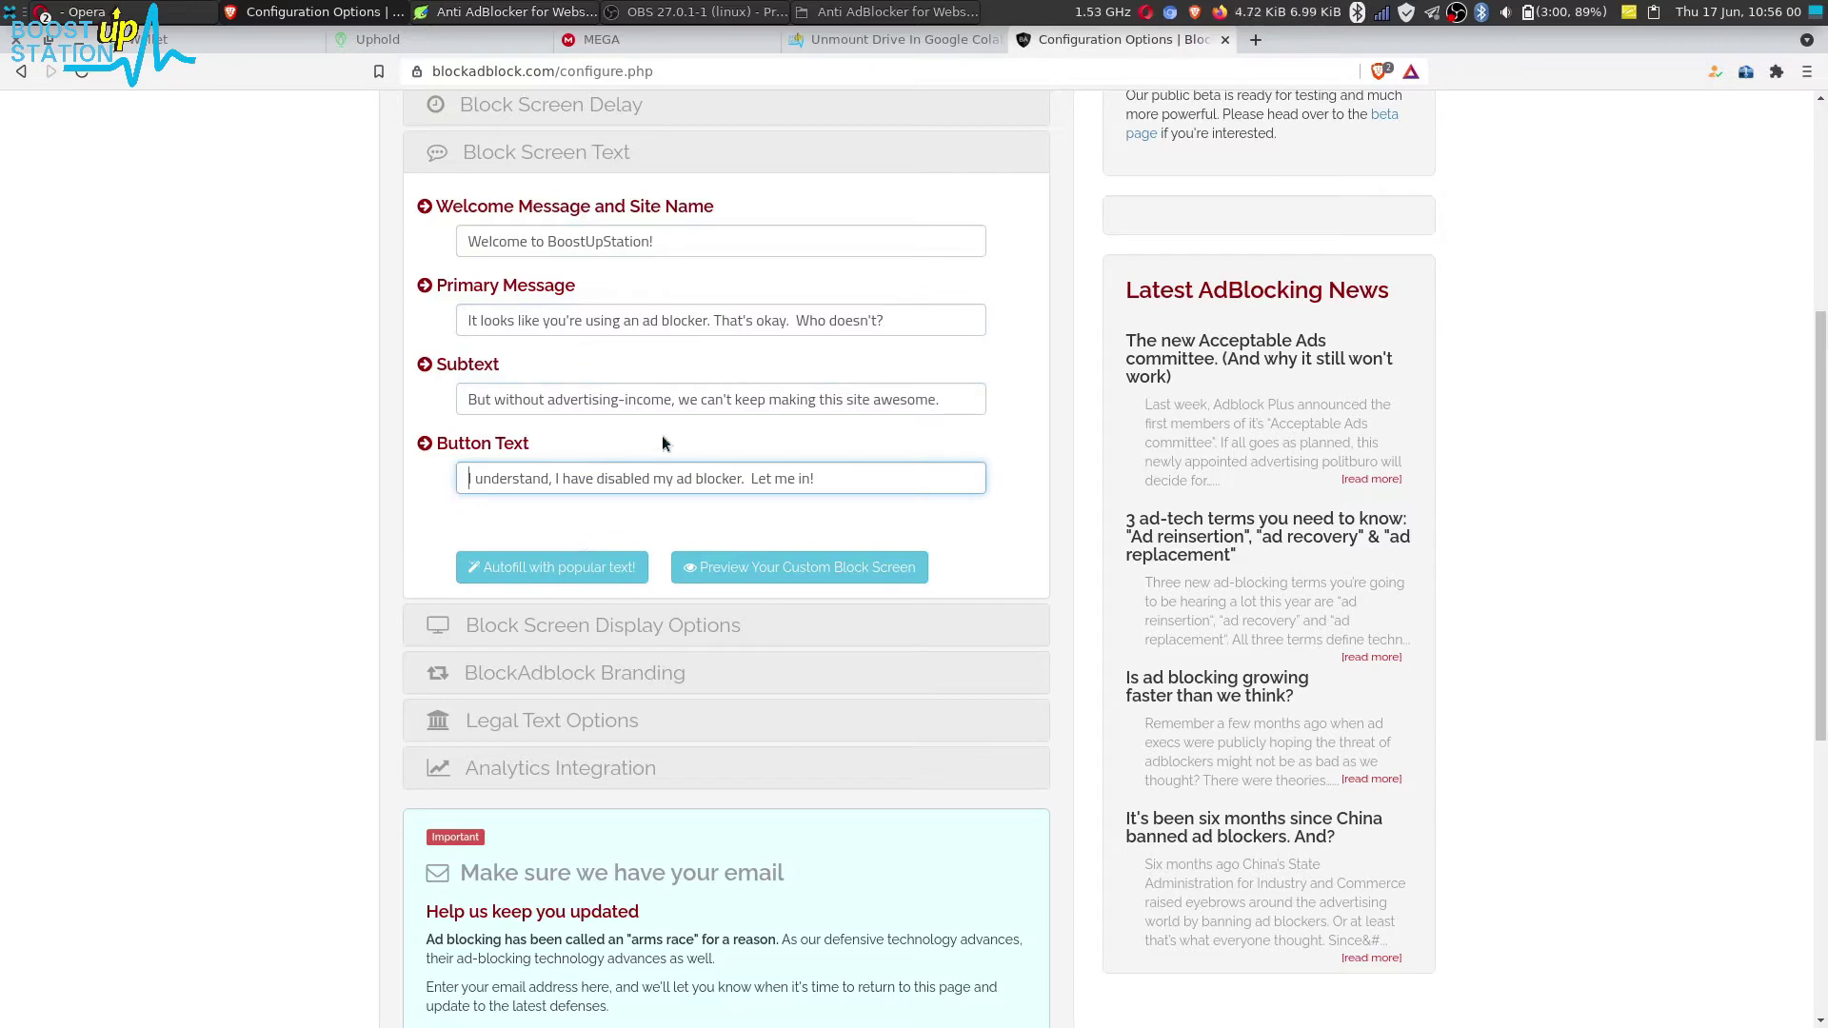
scroll(475, 443, "down", 1)
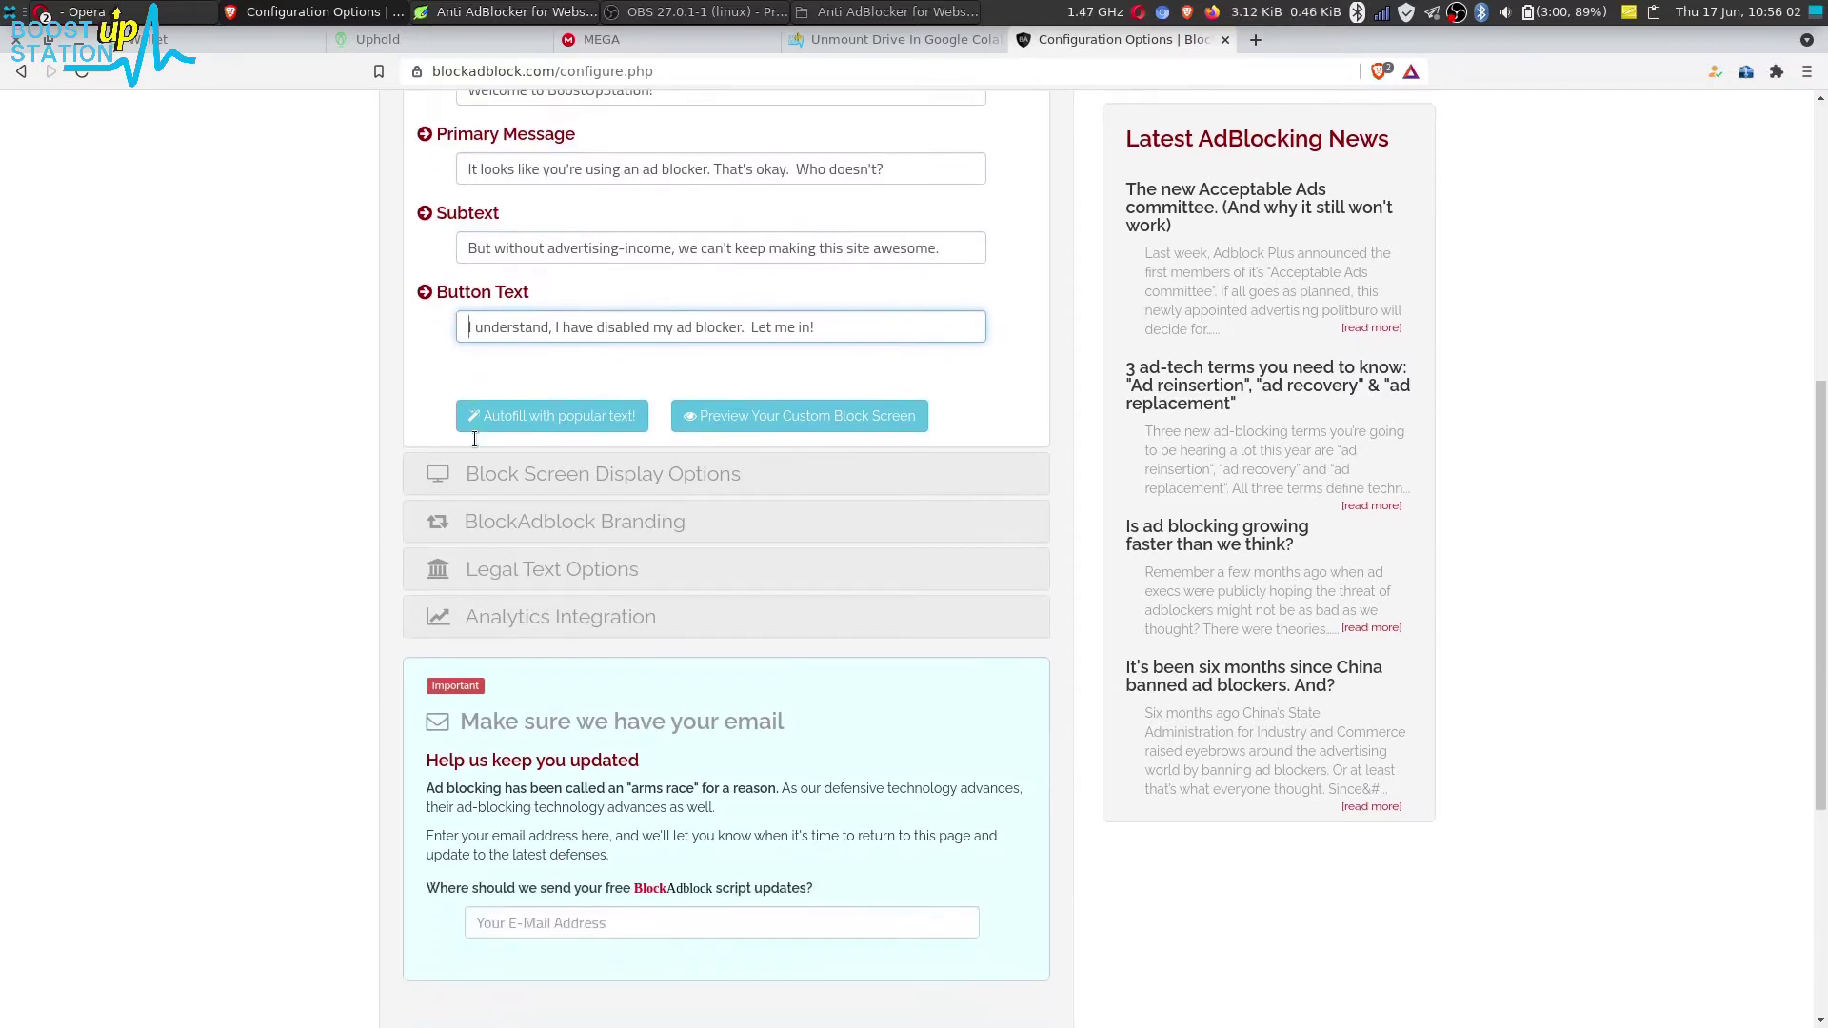
scroll(571, 458, "up", 1)
left_click(612, 477)
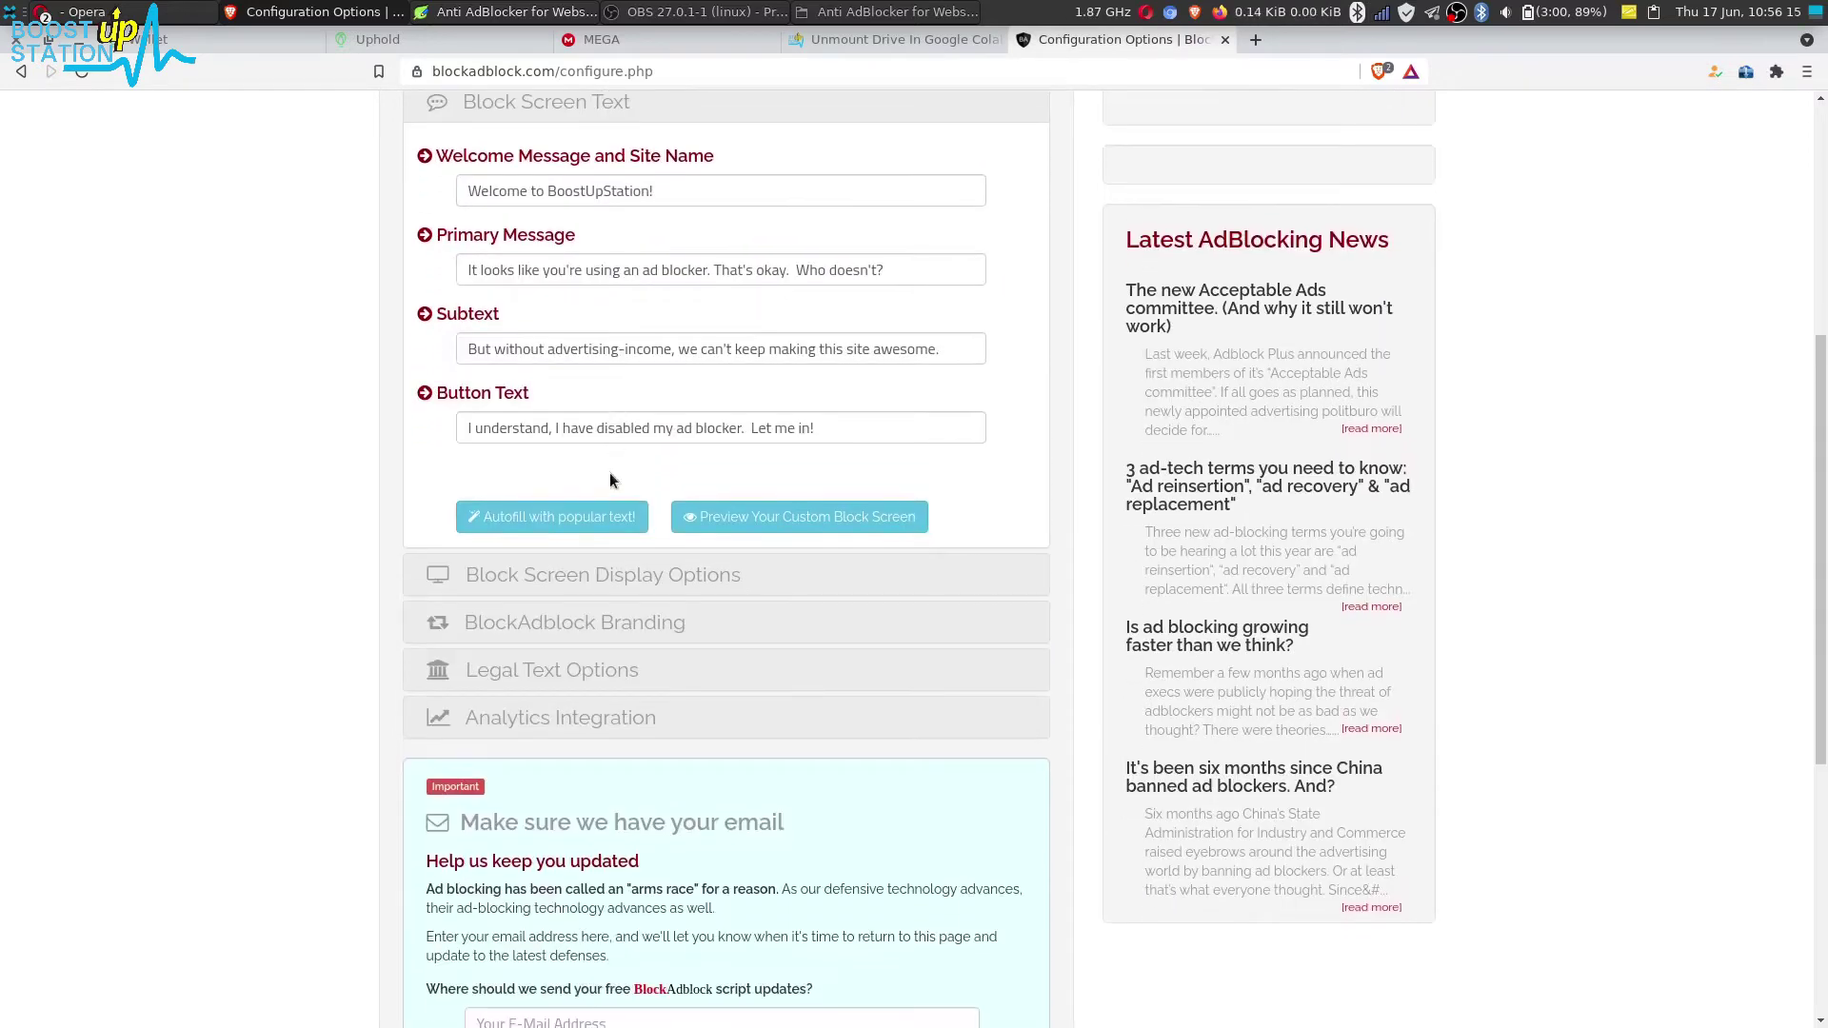
Step: Replace the BlockAdblock branding image with the 'I want to save 2kb!' text link
left_click(519, 586)
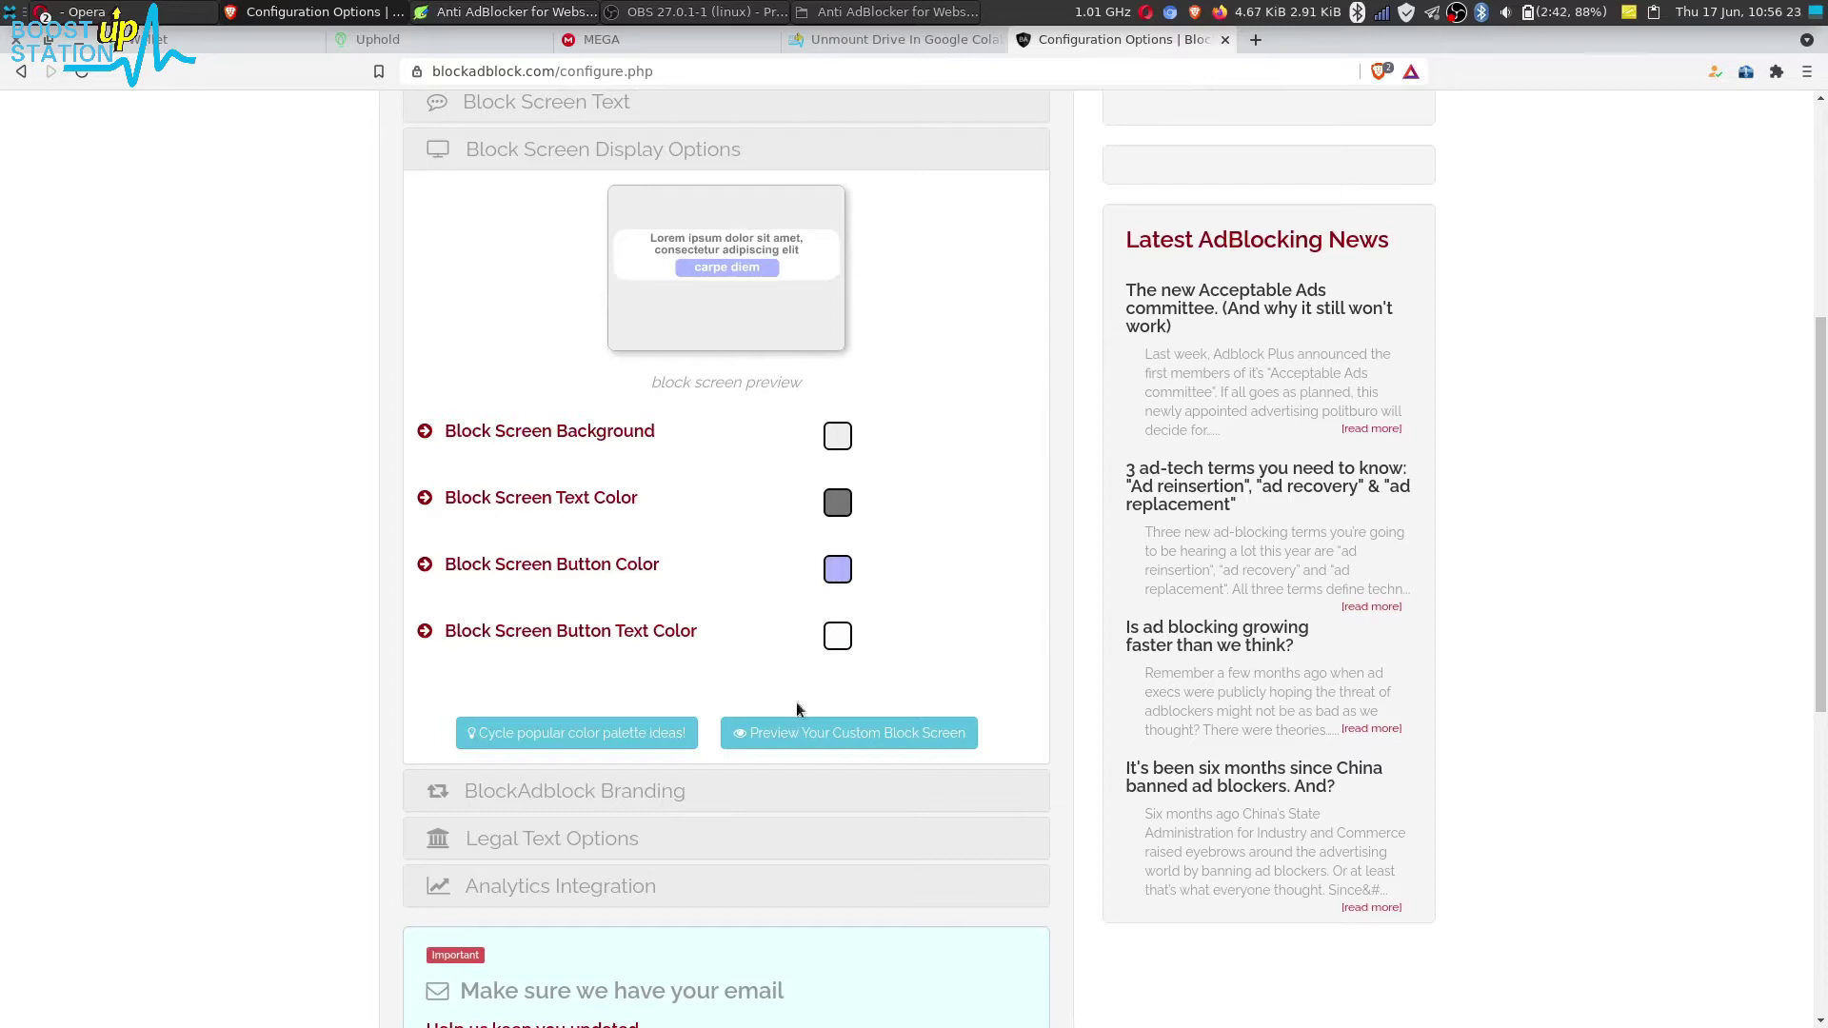
scroll(773, 696, "down", 2)
scroll(773, 695, "down", 1)
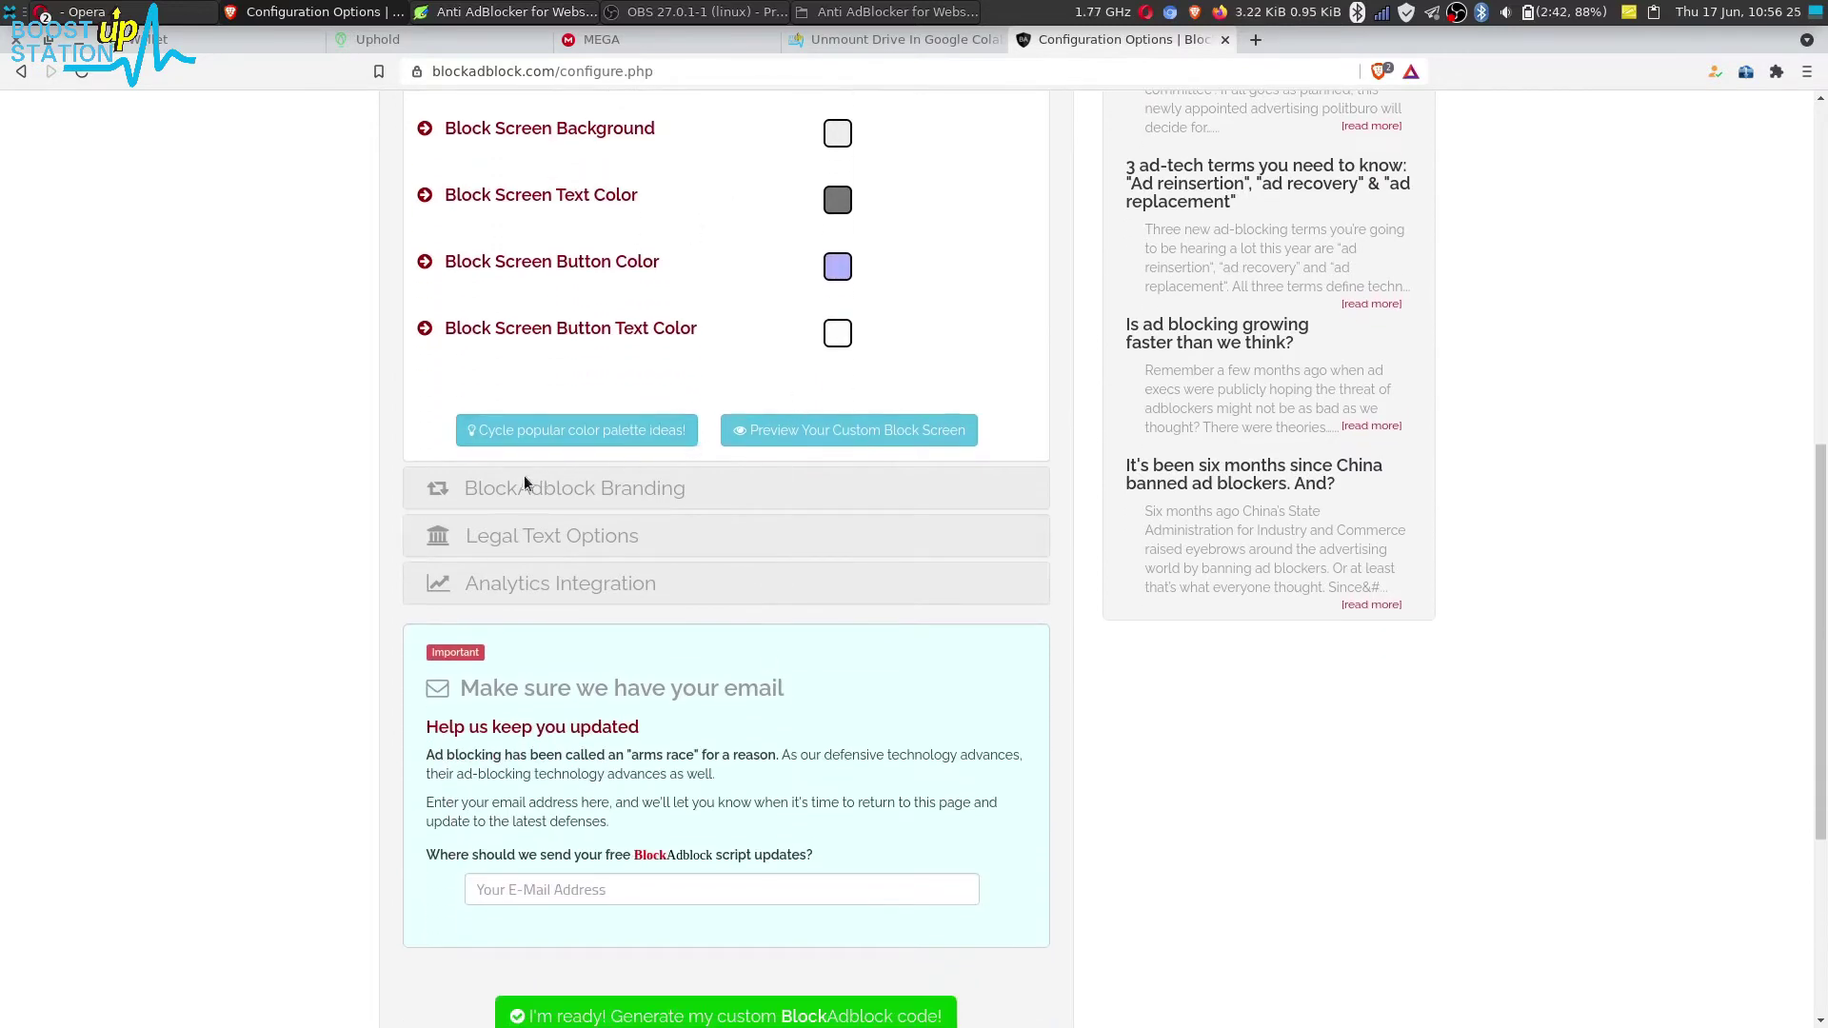
left_click(496, 493)
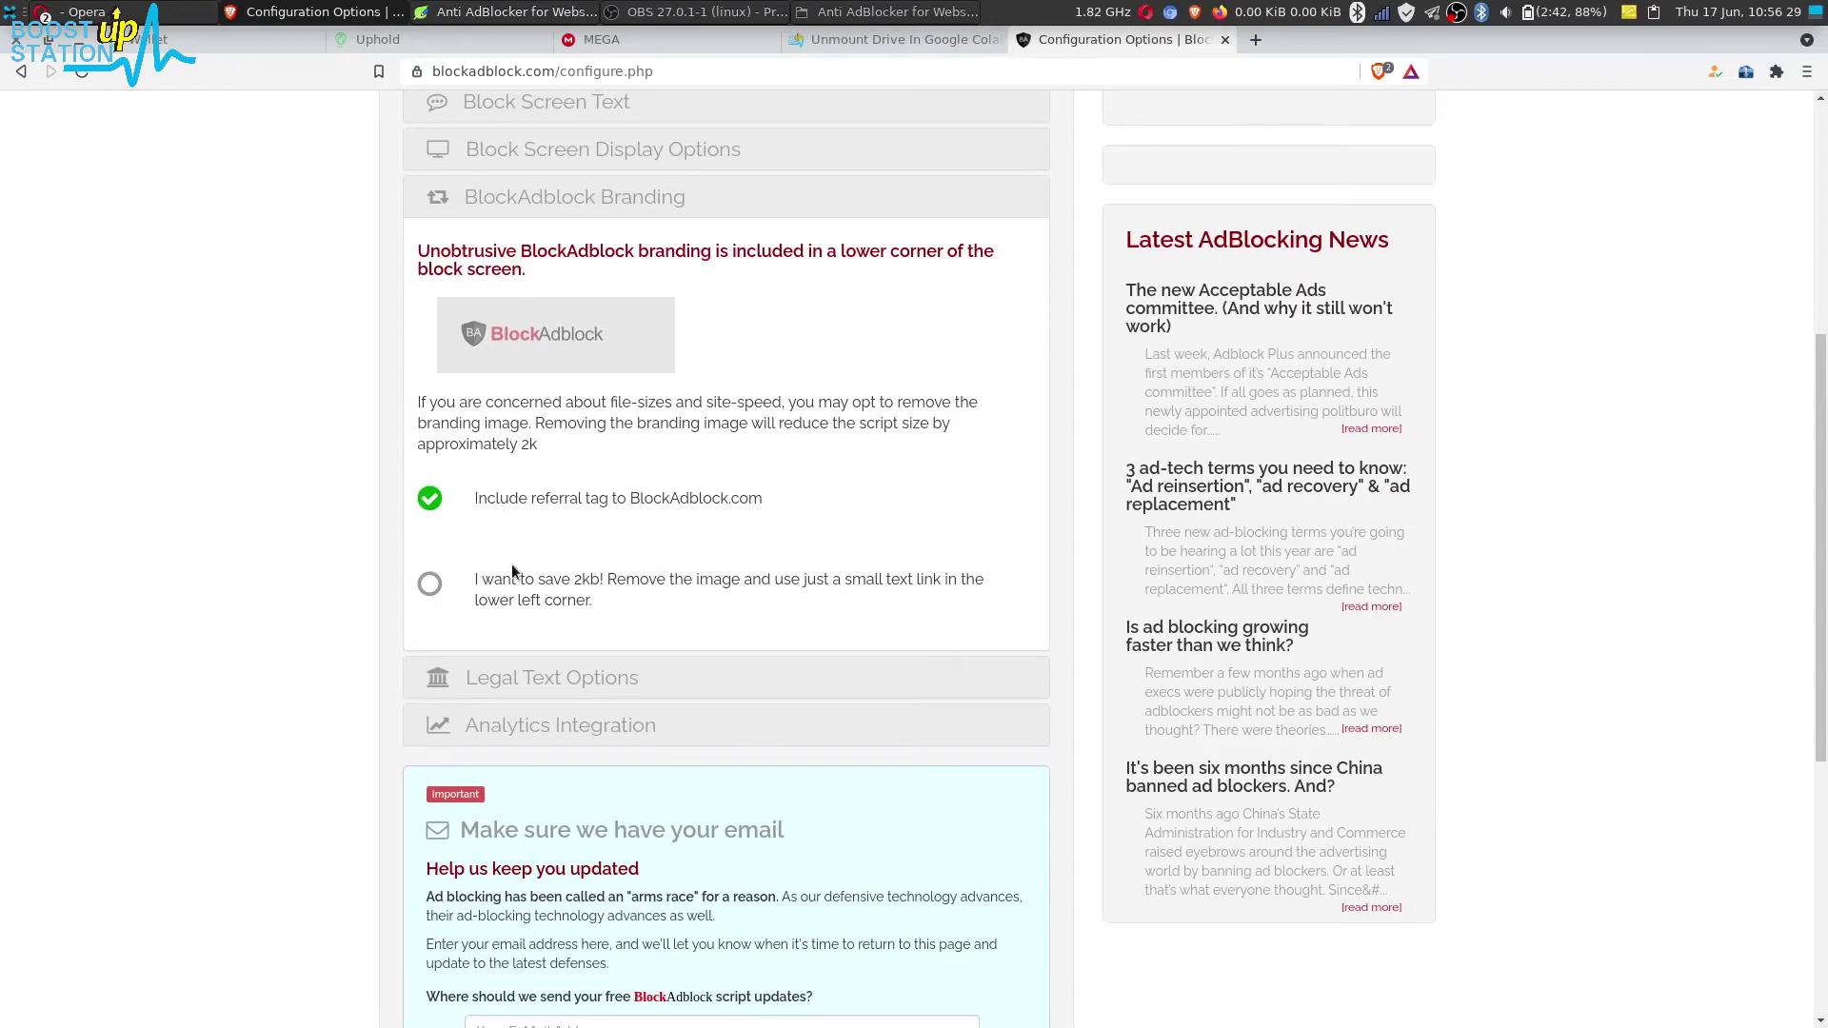
left_click(431, 587)
scroll(648, 585, "down", 1)
Step: Delete all of the legal notice text under Legal Text Options
left_click(556, 631)
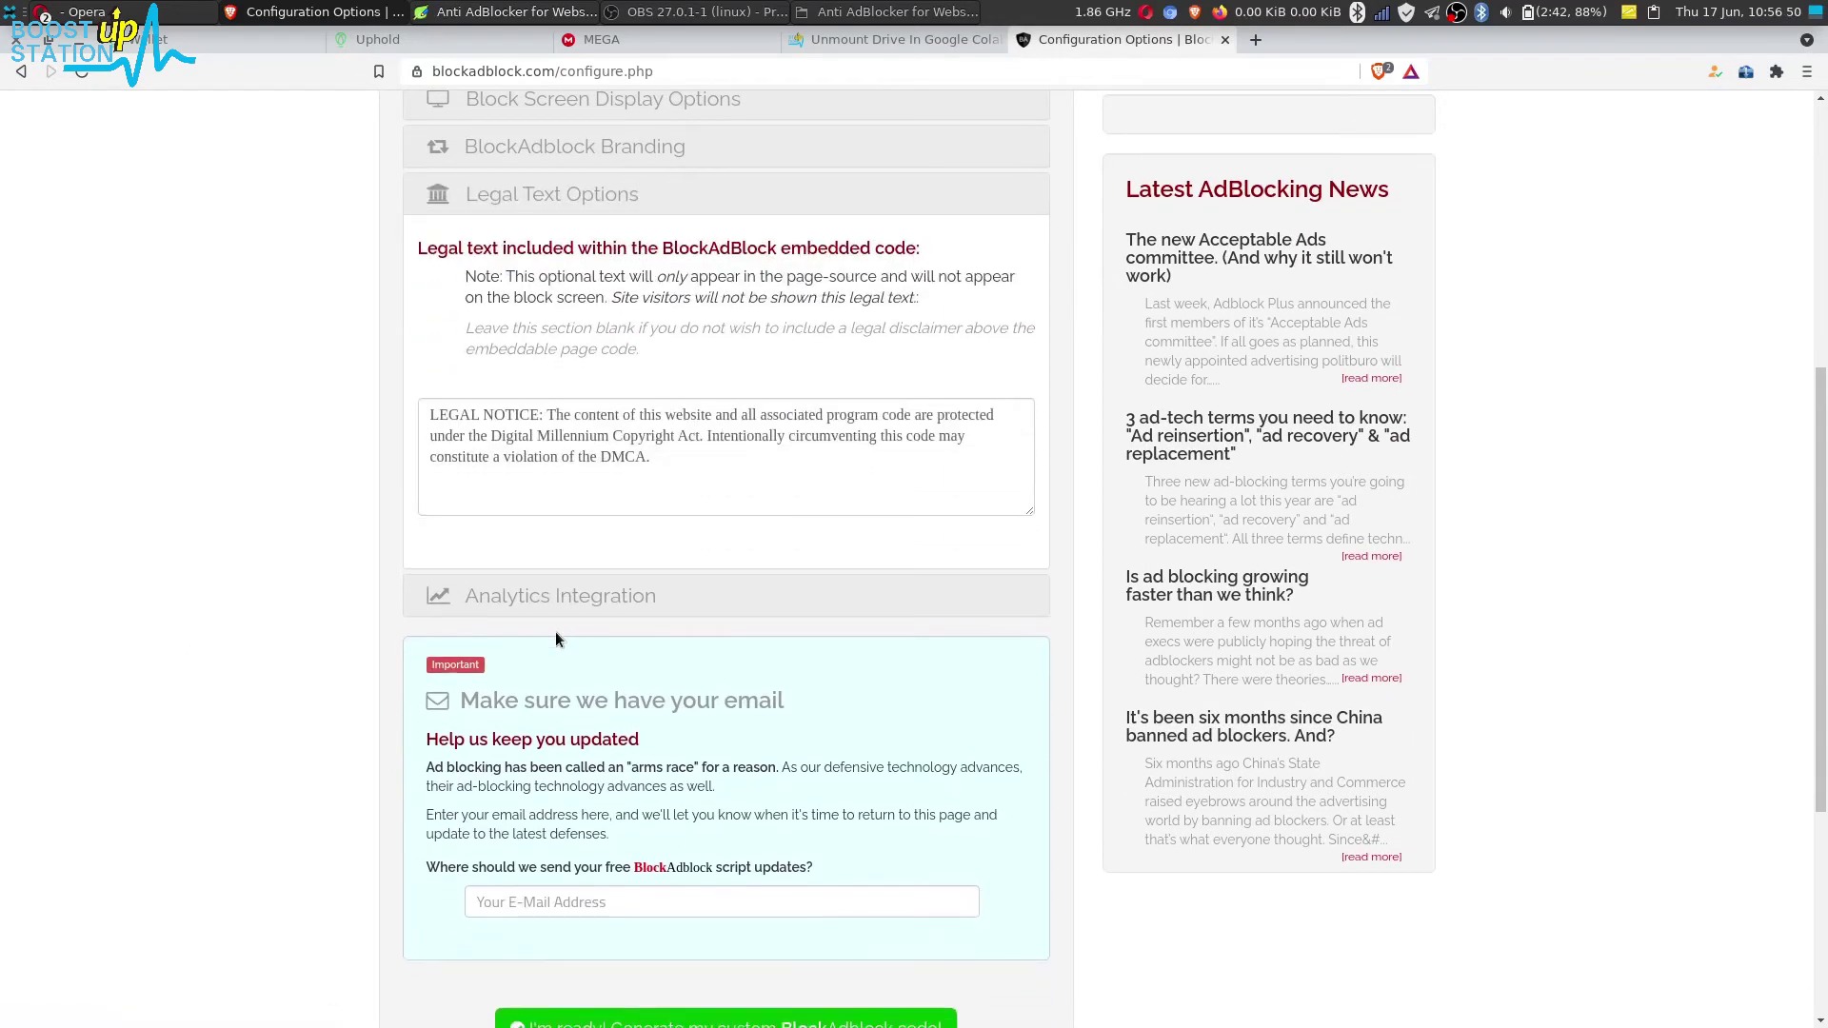
left_click_drag(787, 479, 286, 340)
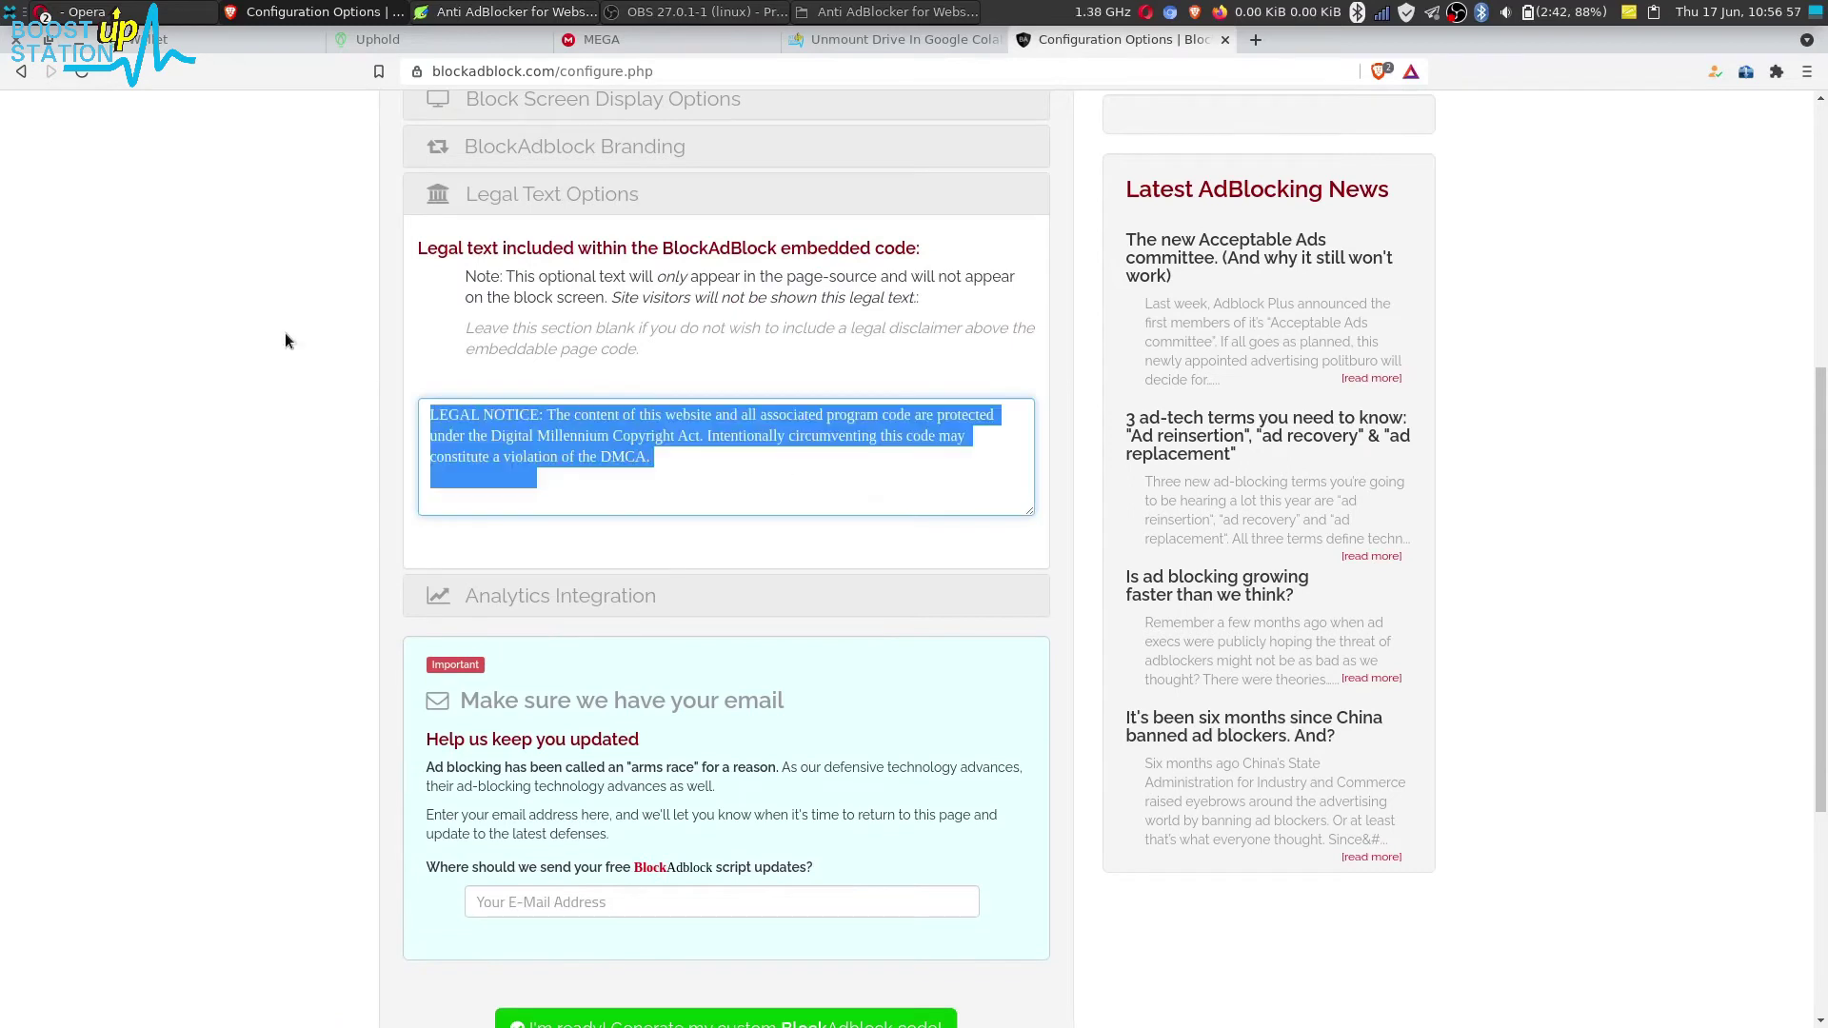
key("BackSpace")
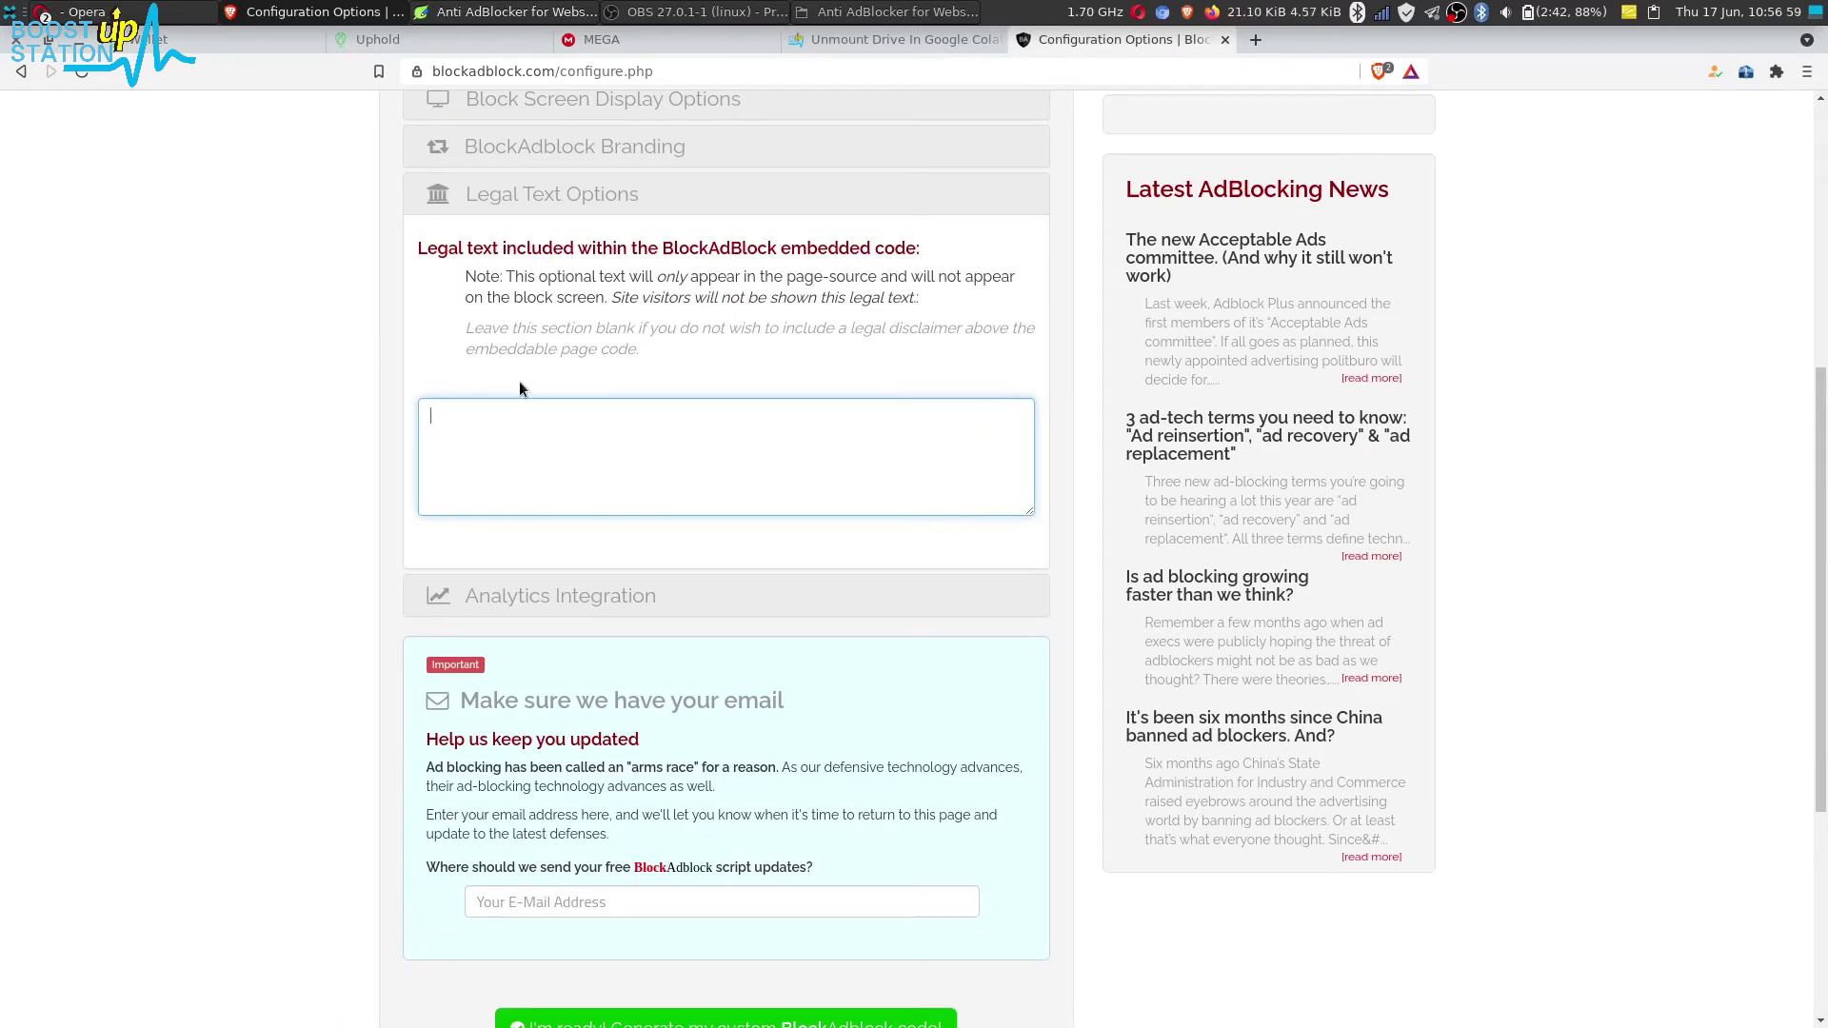
left_click(527, 383)
Step: Review the Analytics Integration options, leaving the placeholder as is
left_click(533, 596)
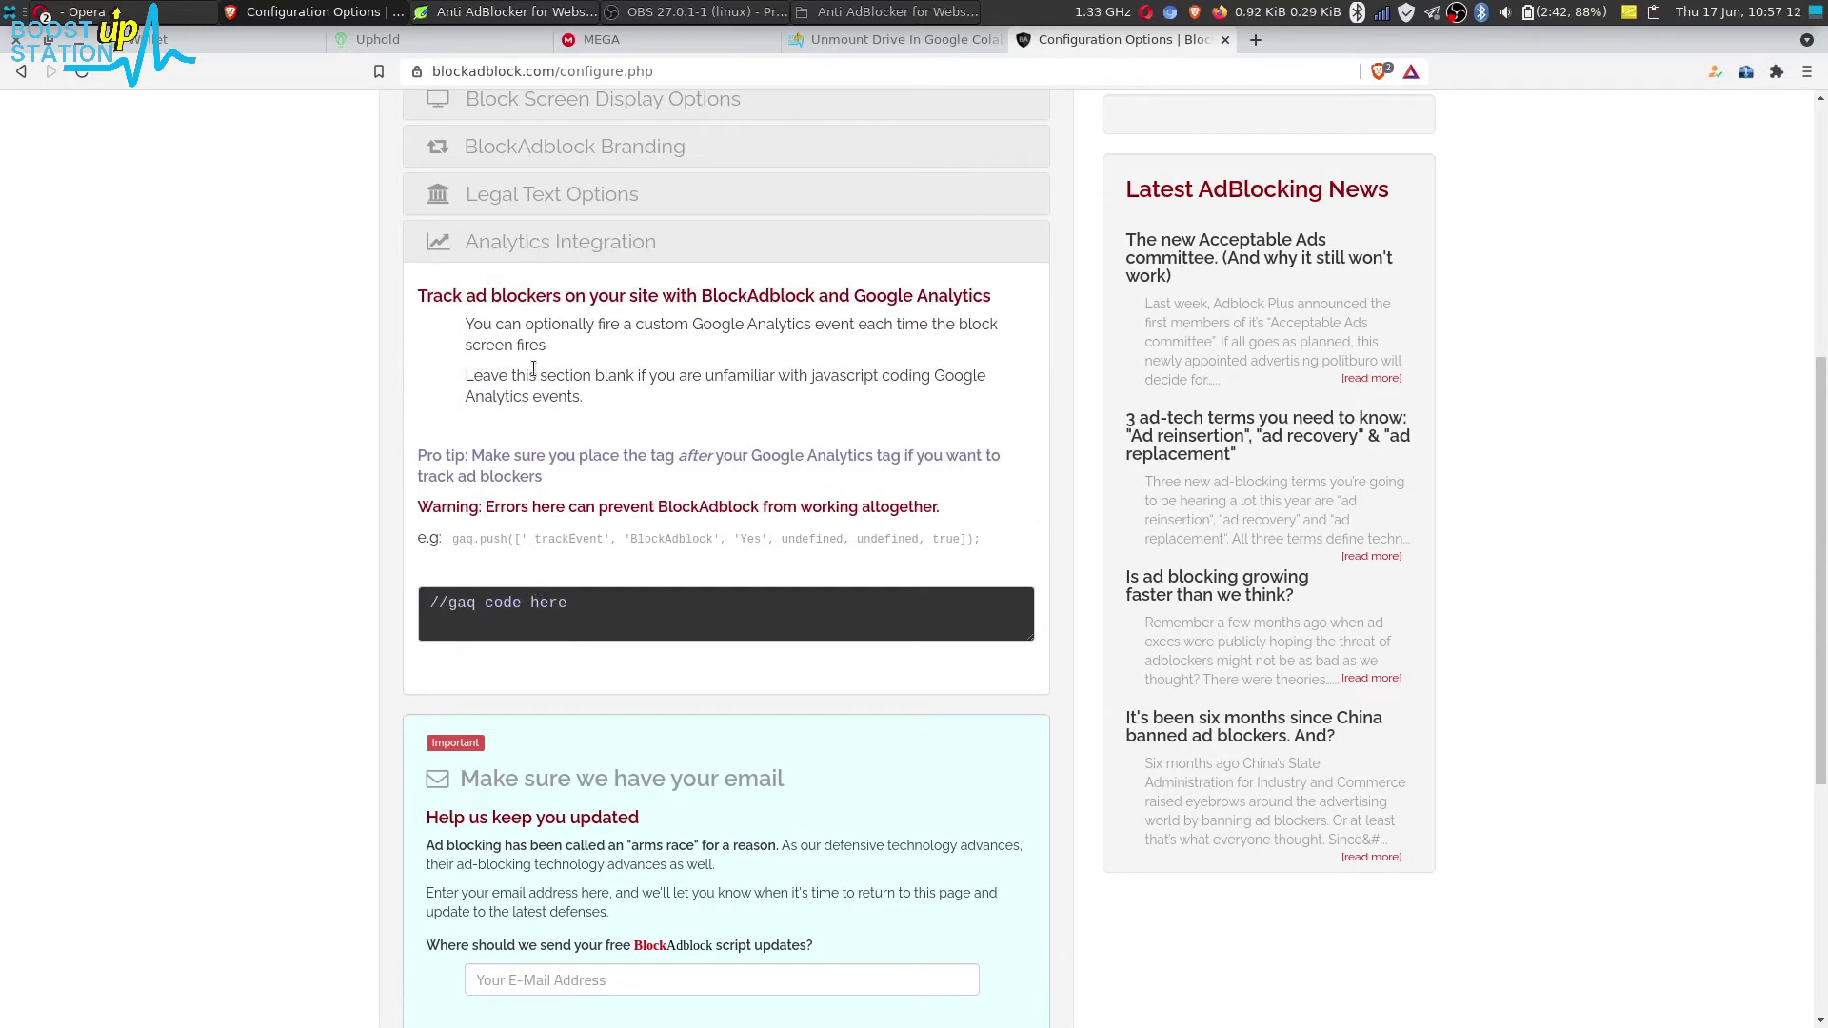
left_click_drag(608, 320, 650, 428)
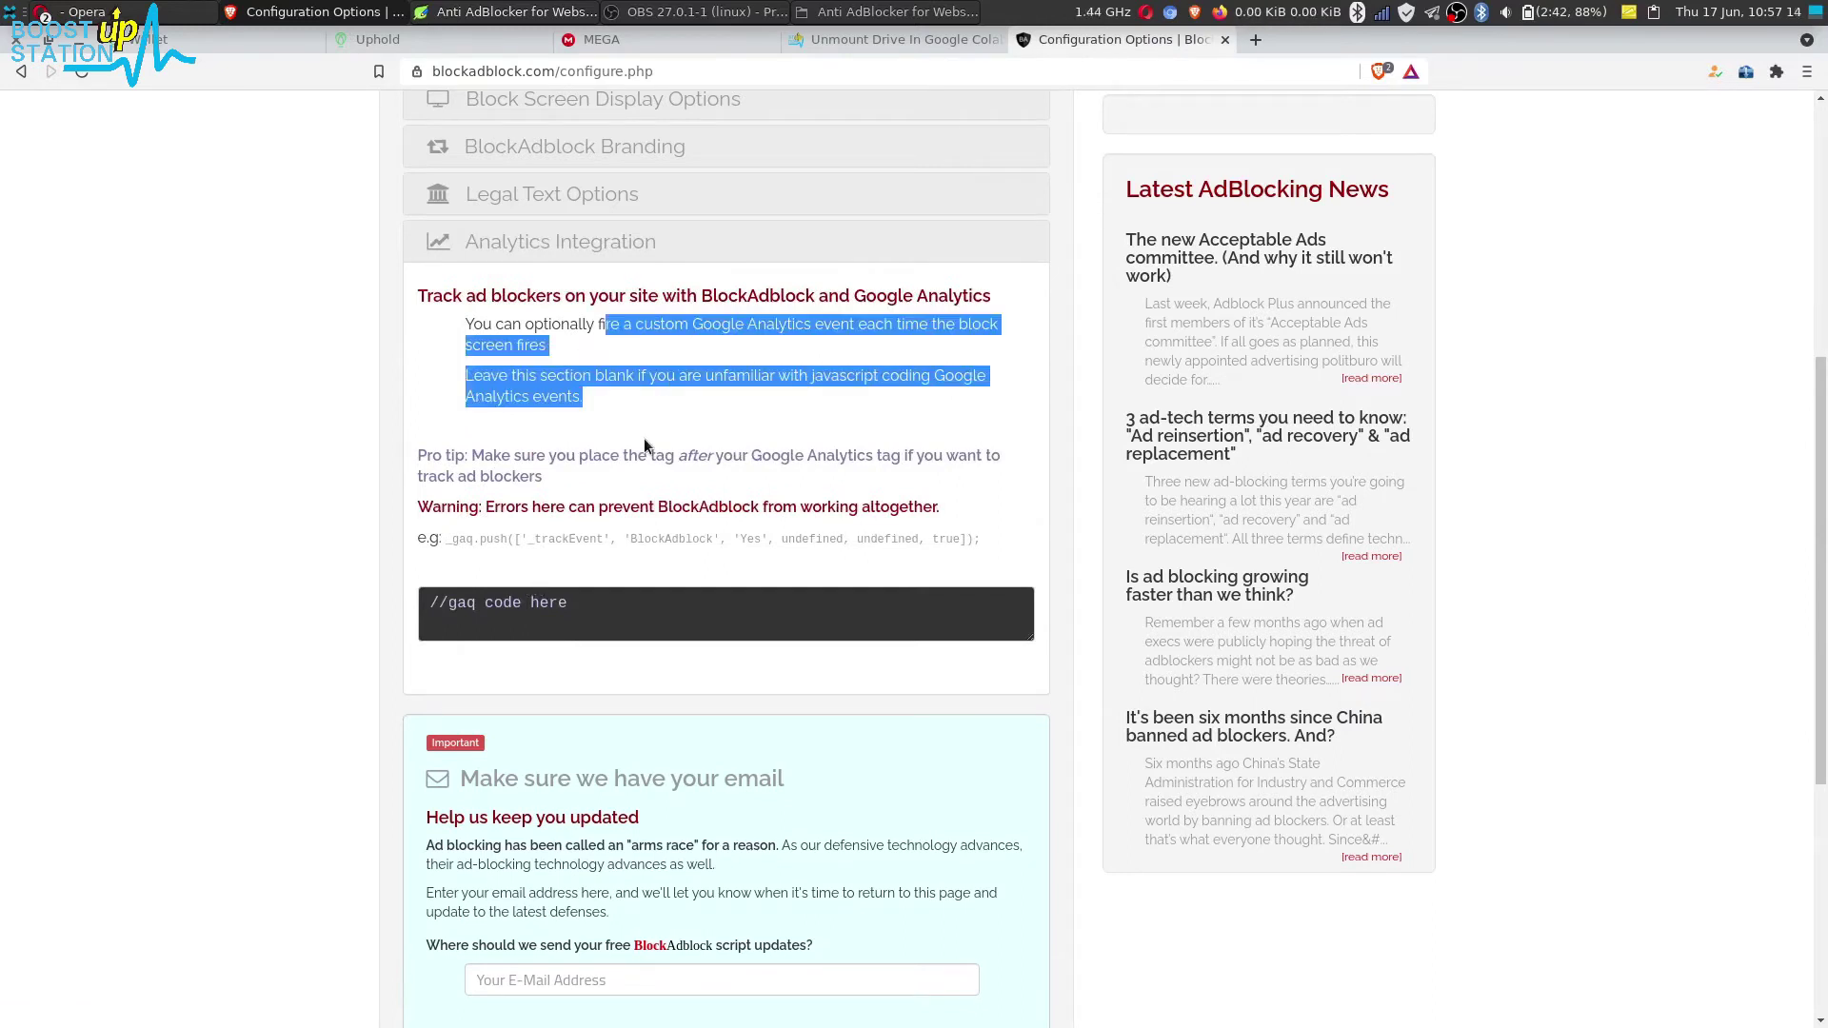
left_click(651, 432)
scroll(598, 429, "down", 3)
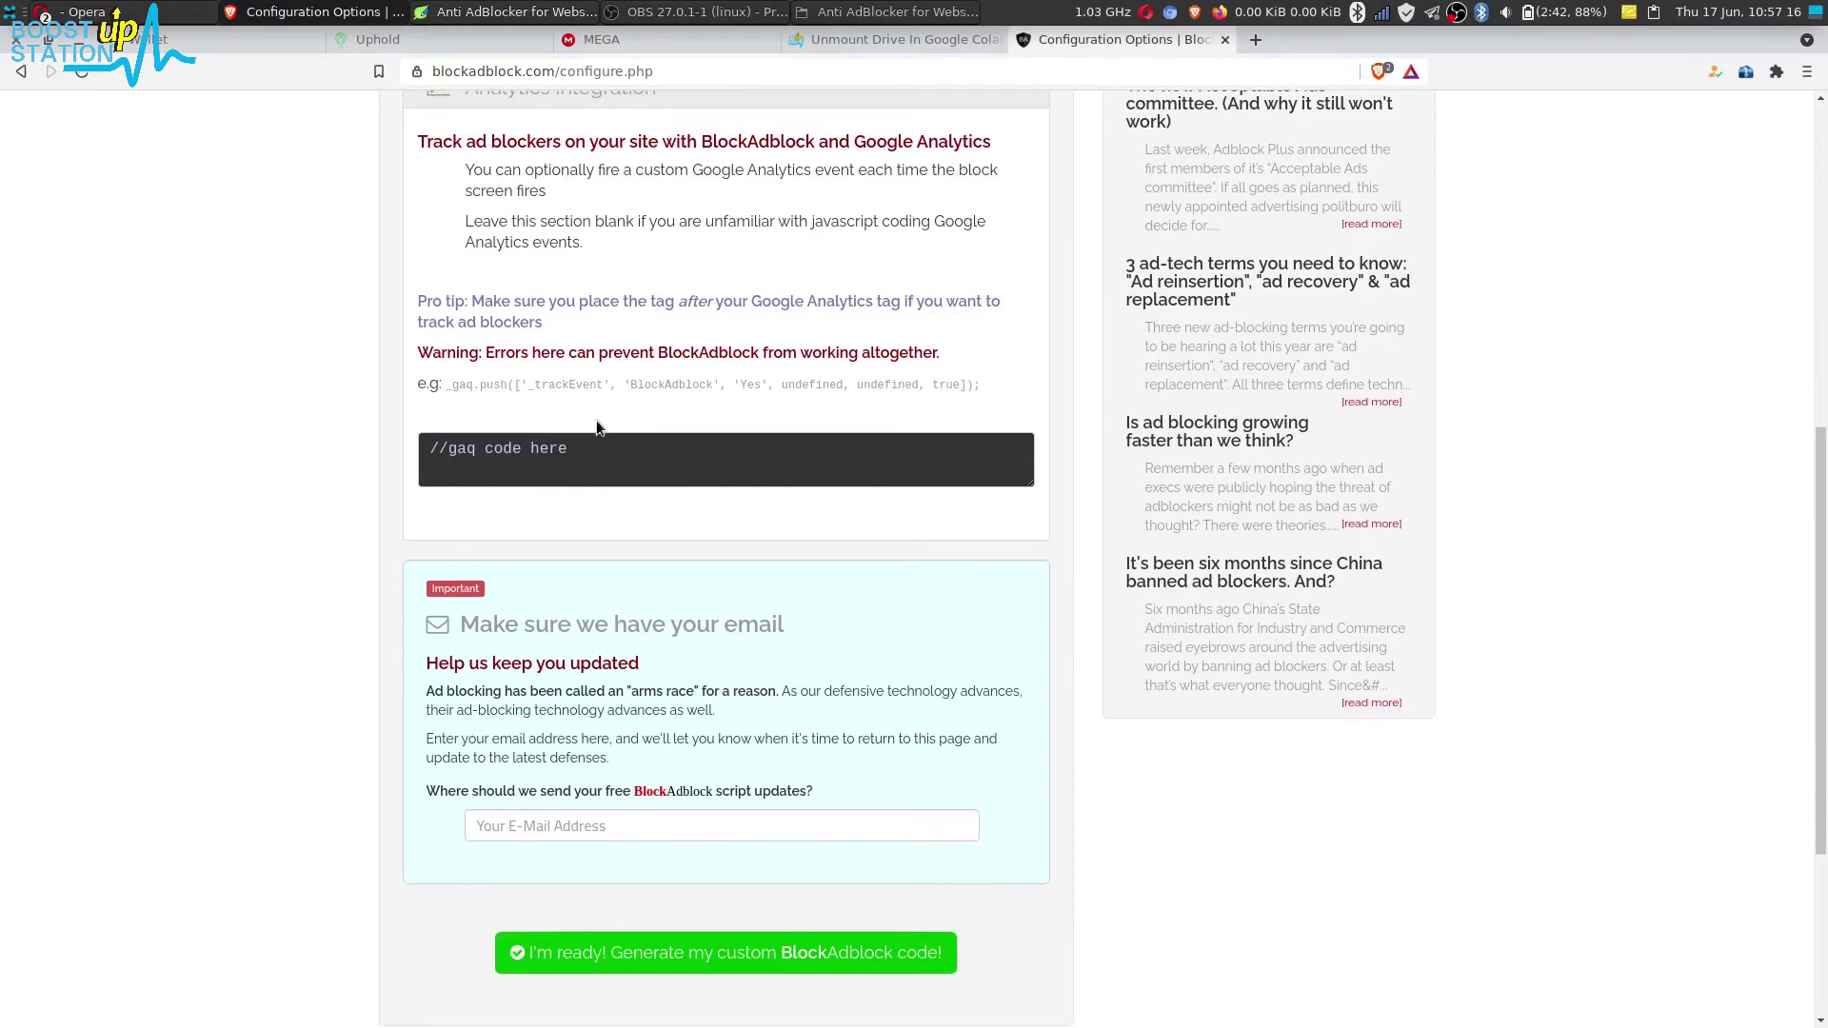
scroll(597, 428, "down", 2)
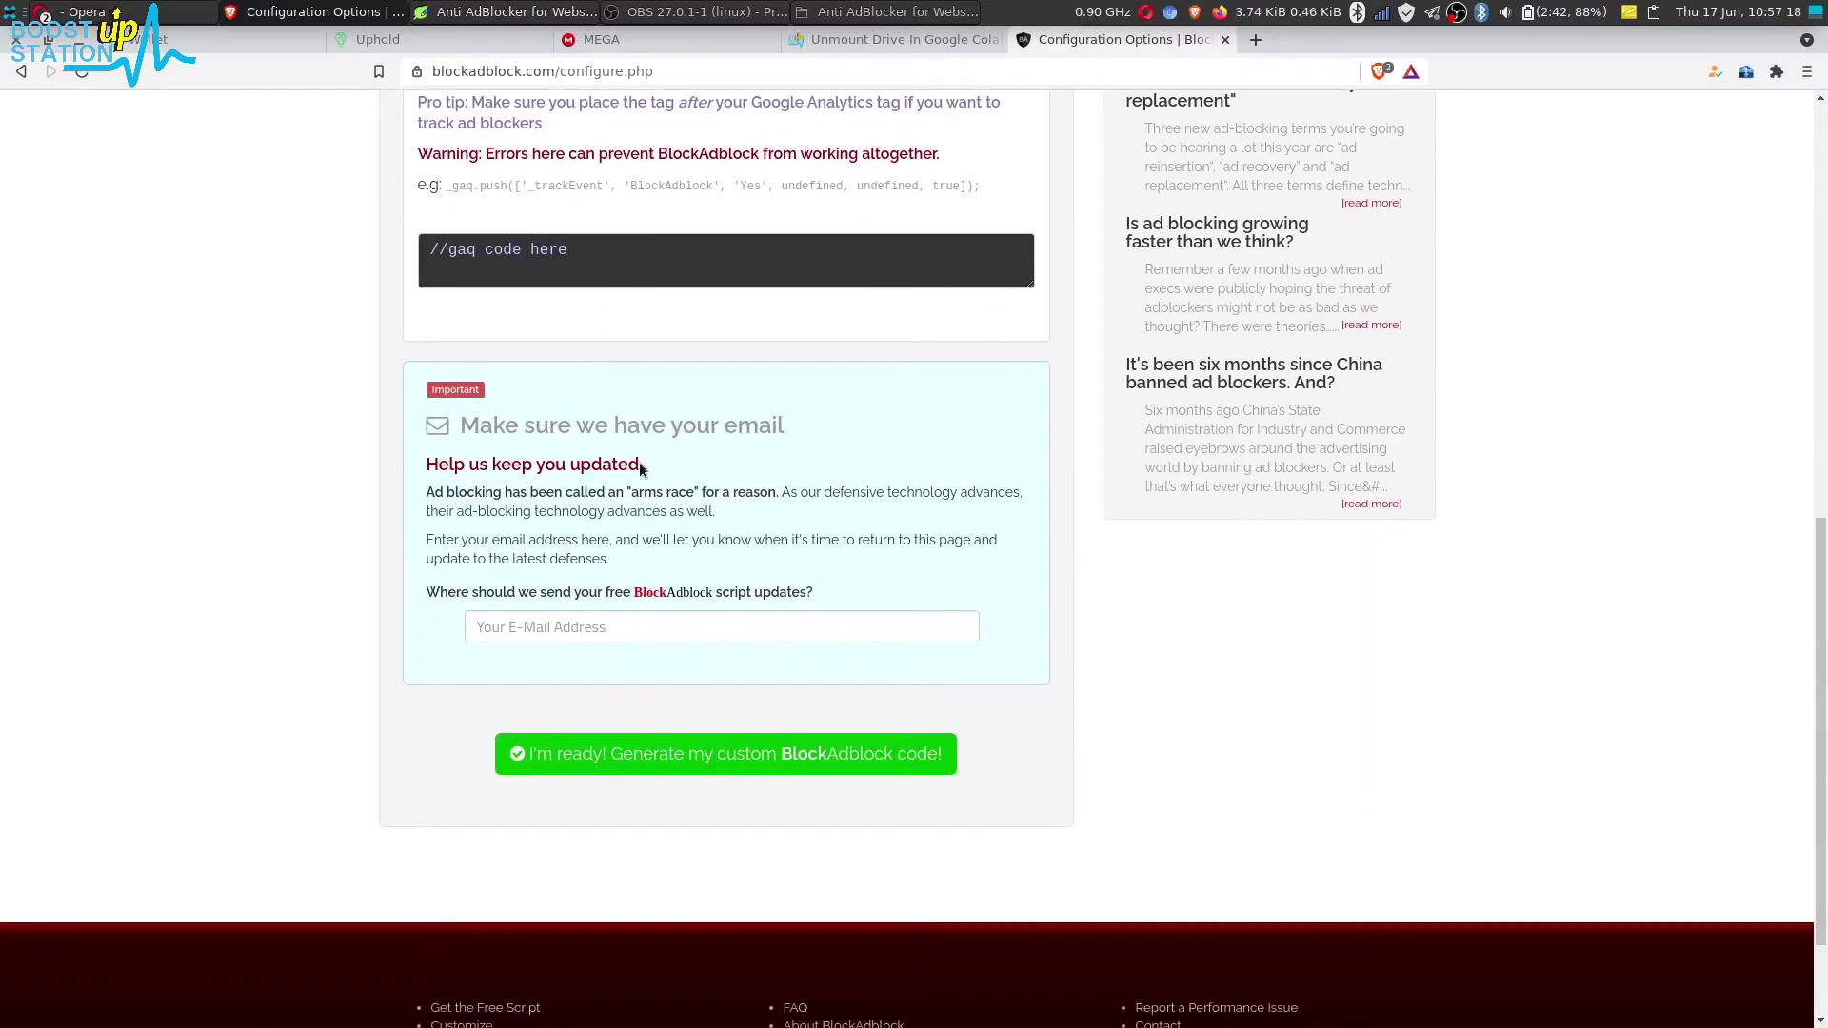
Step: Generate the custom BlockAdblock code and copy it to the clipboard
left_click(607, 757)
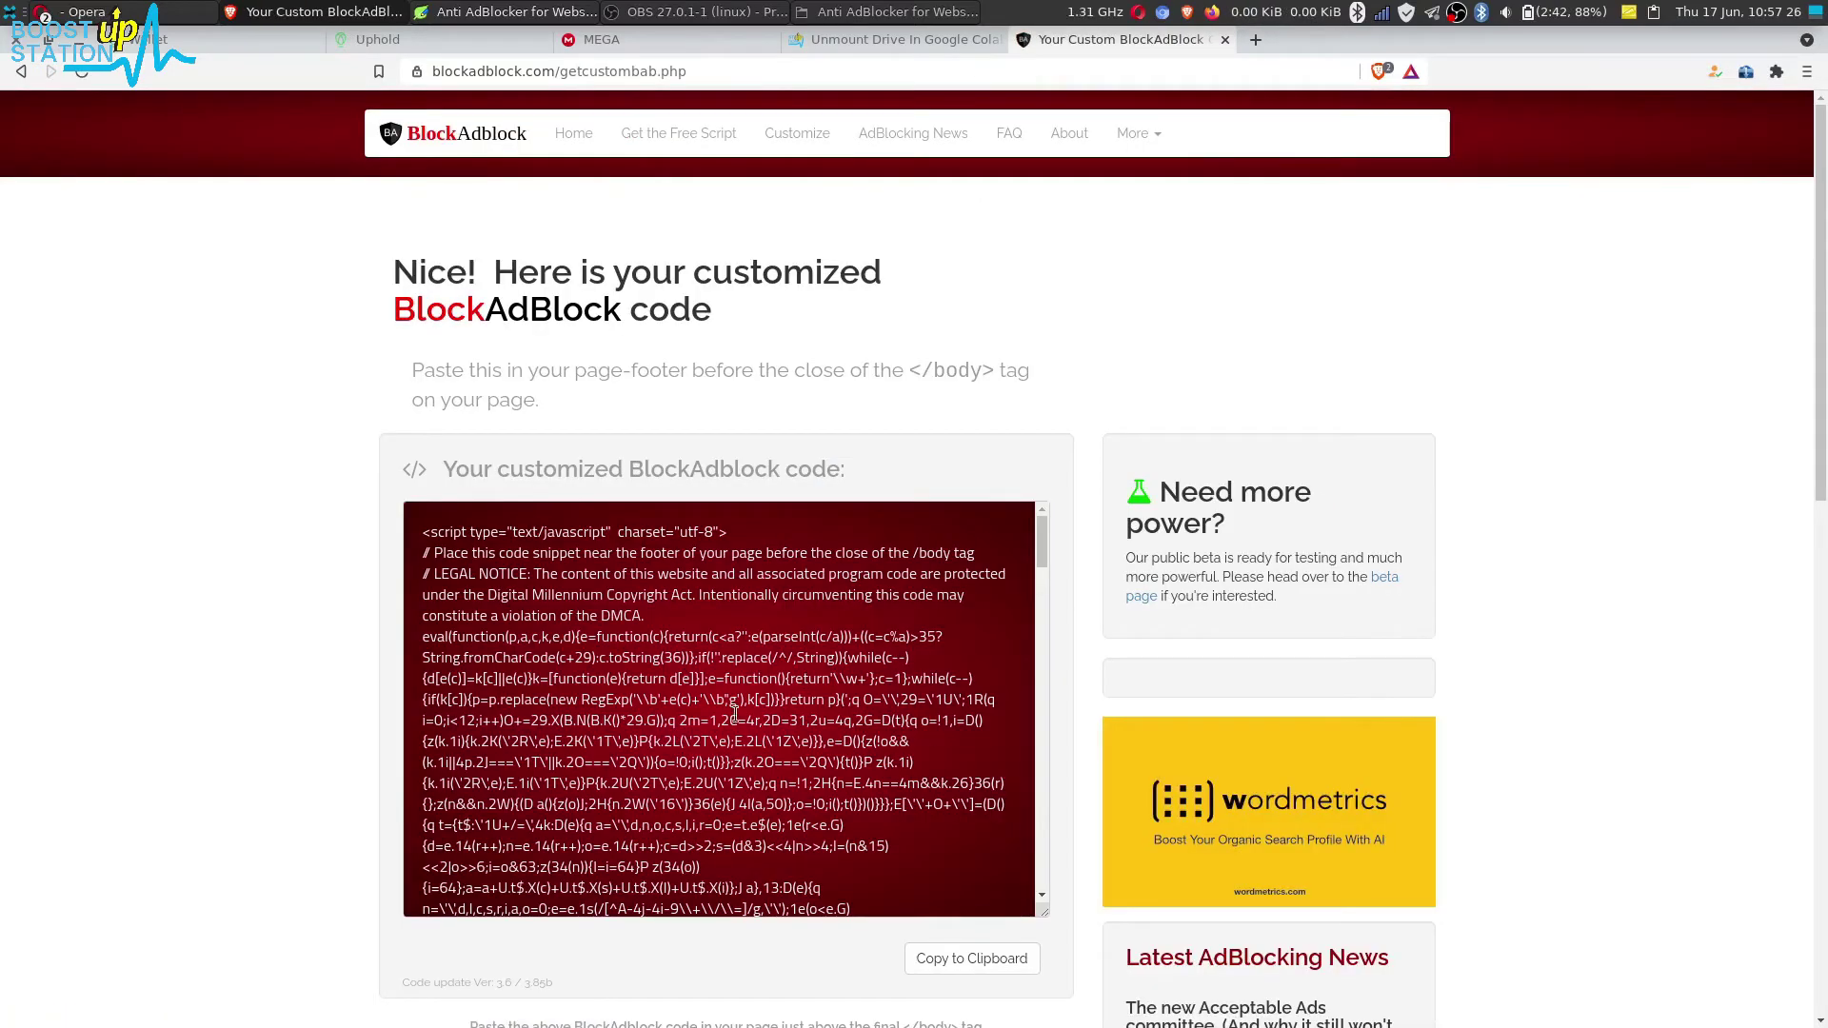
left_click(987, 961)
scroll(1143, 697, "down", 3)
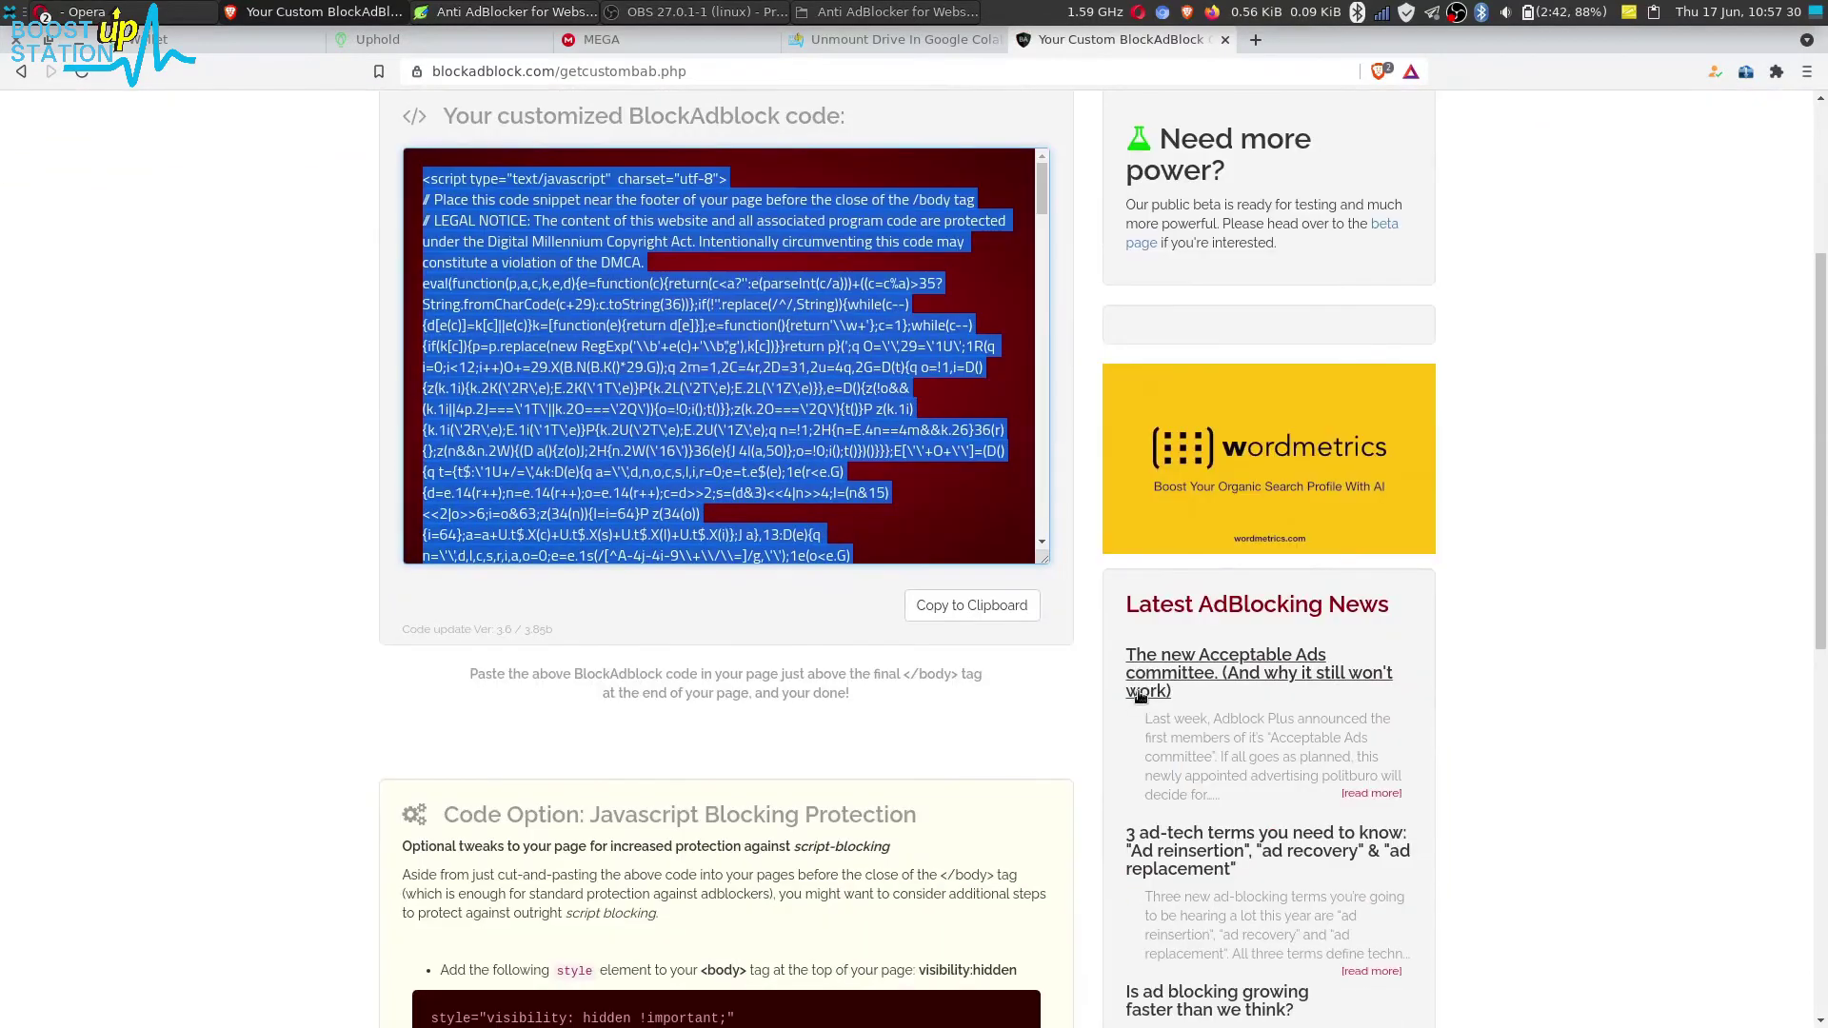
scroll(1140, 698, "up", 1)
scroll(1140, 697, "up", 2)
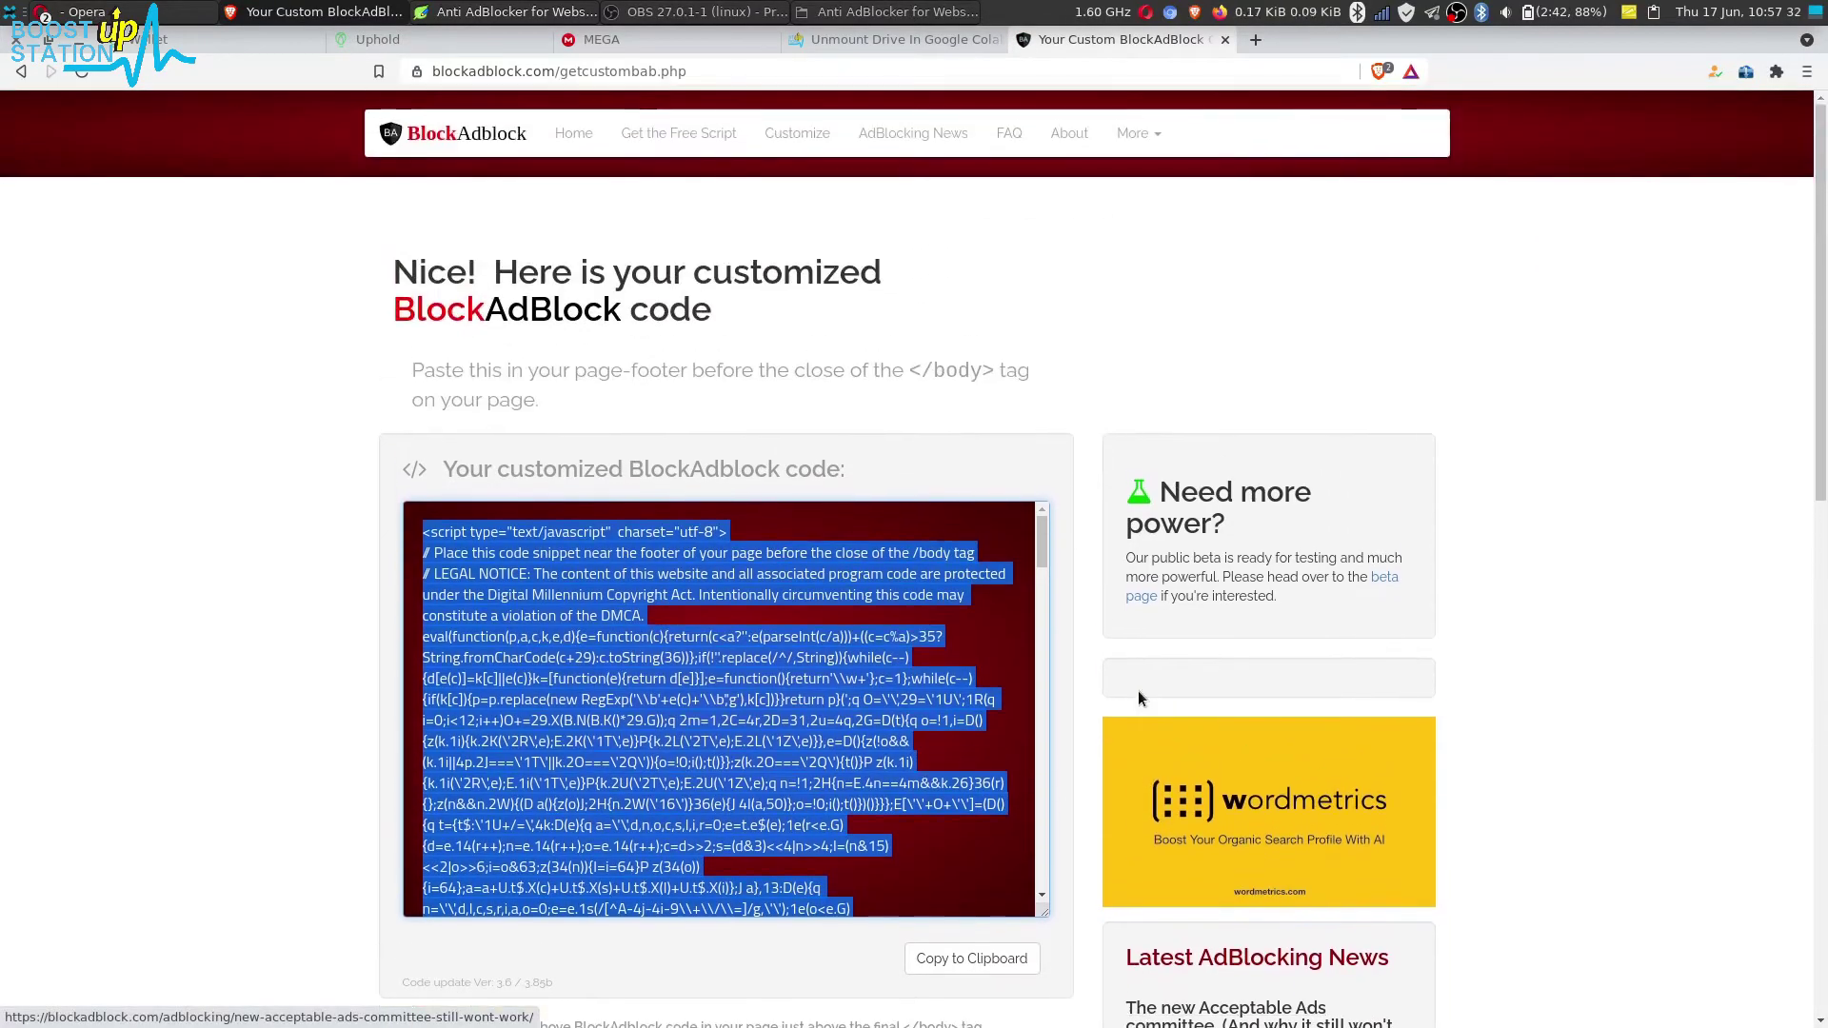
left_click(181, 11)
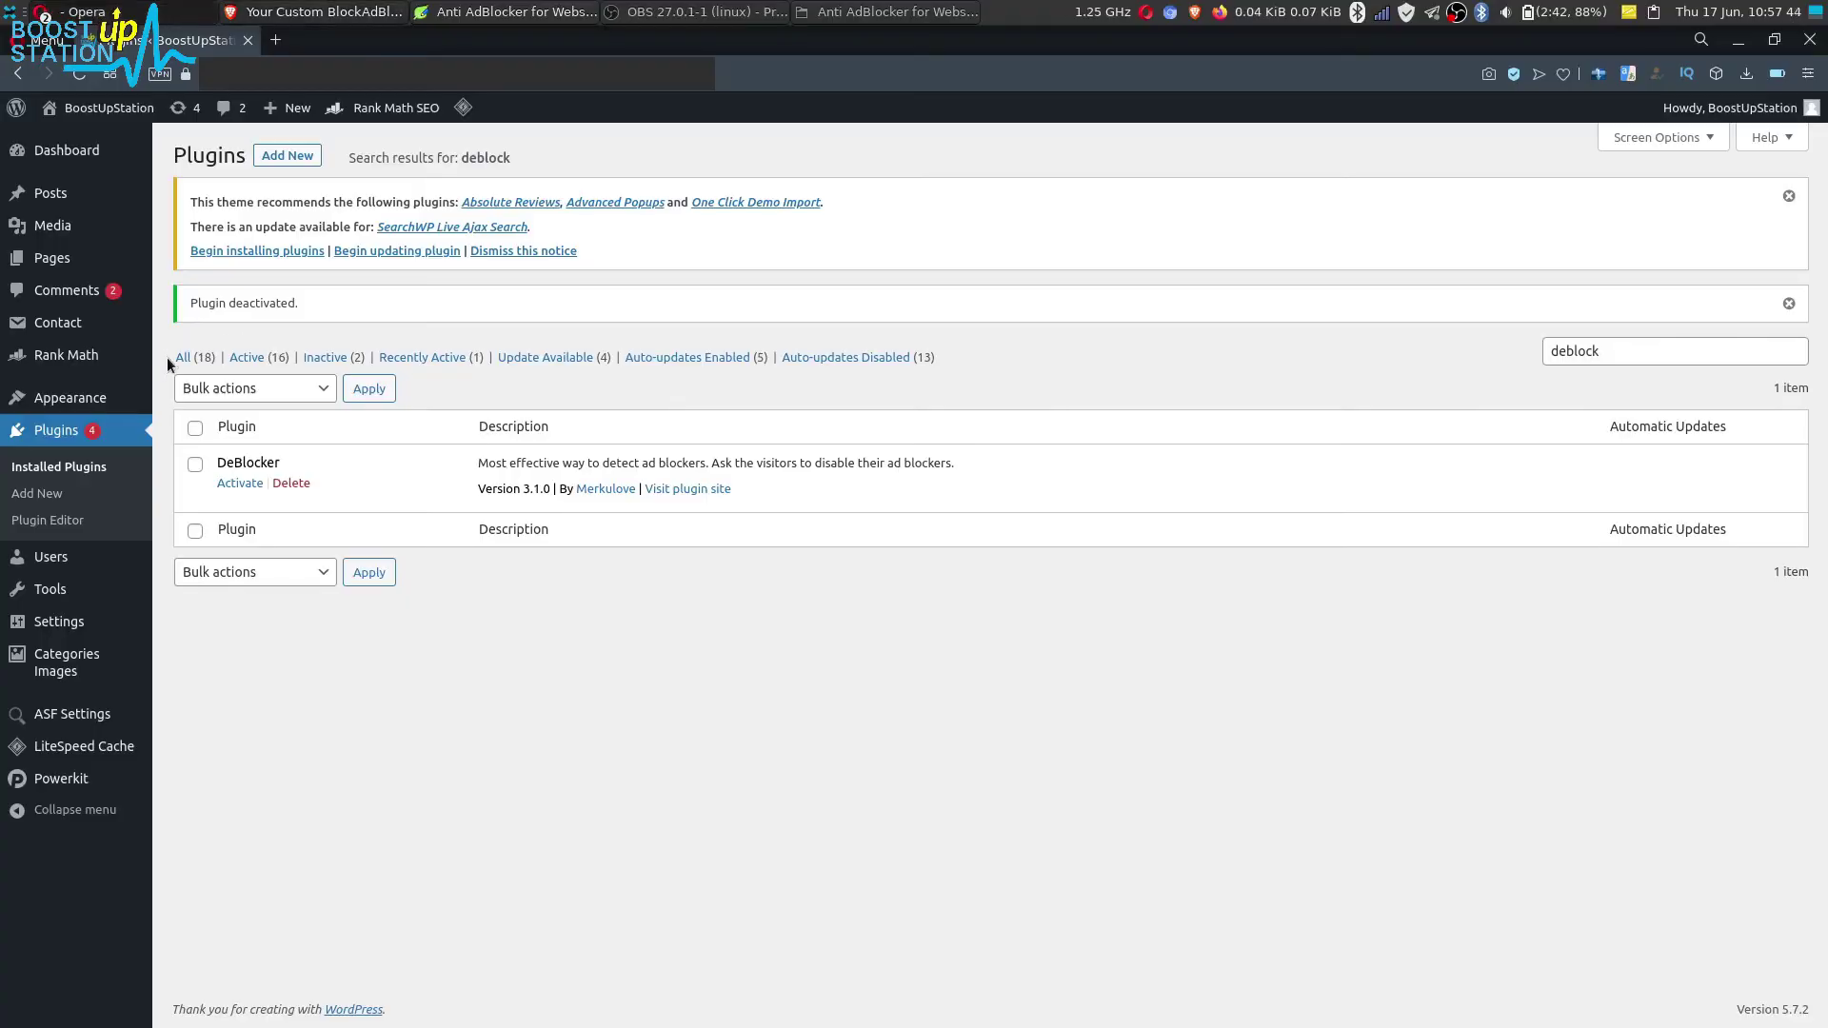
mouse_move(68, 398)
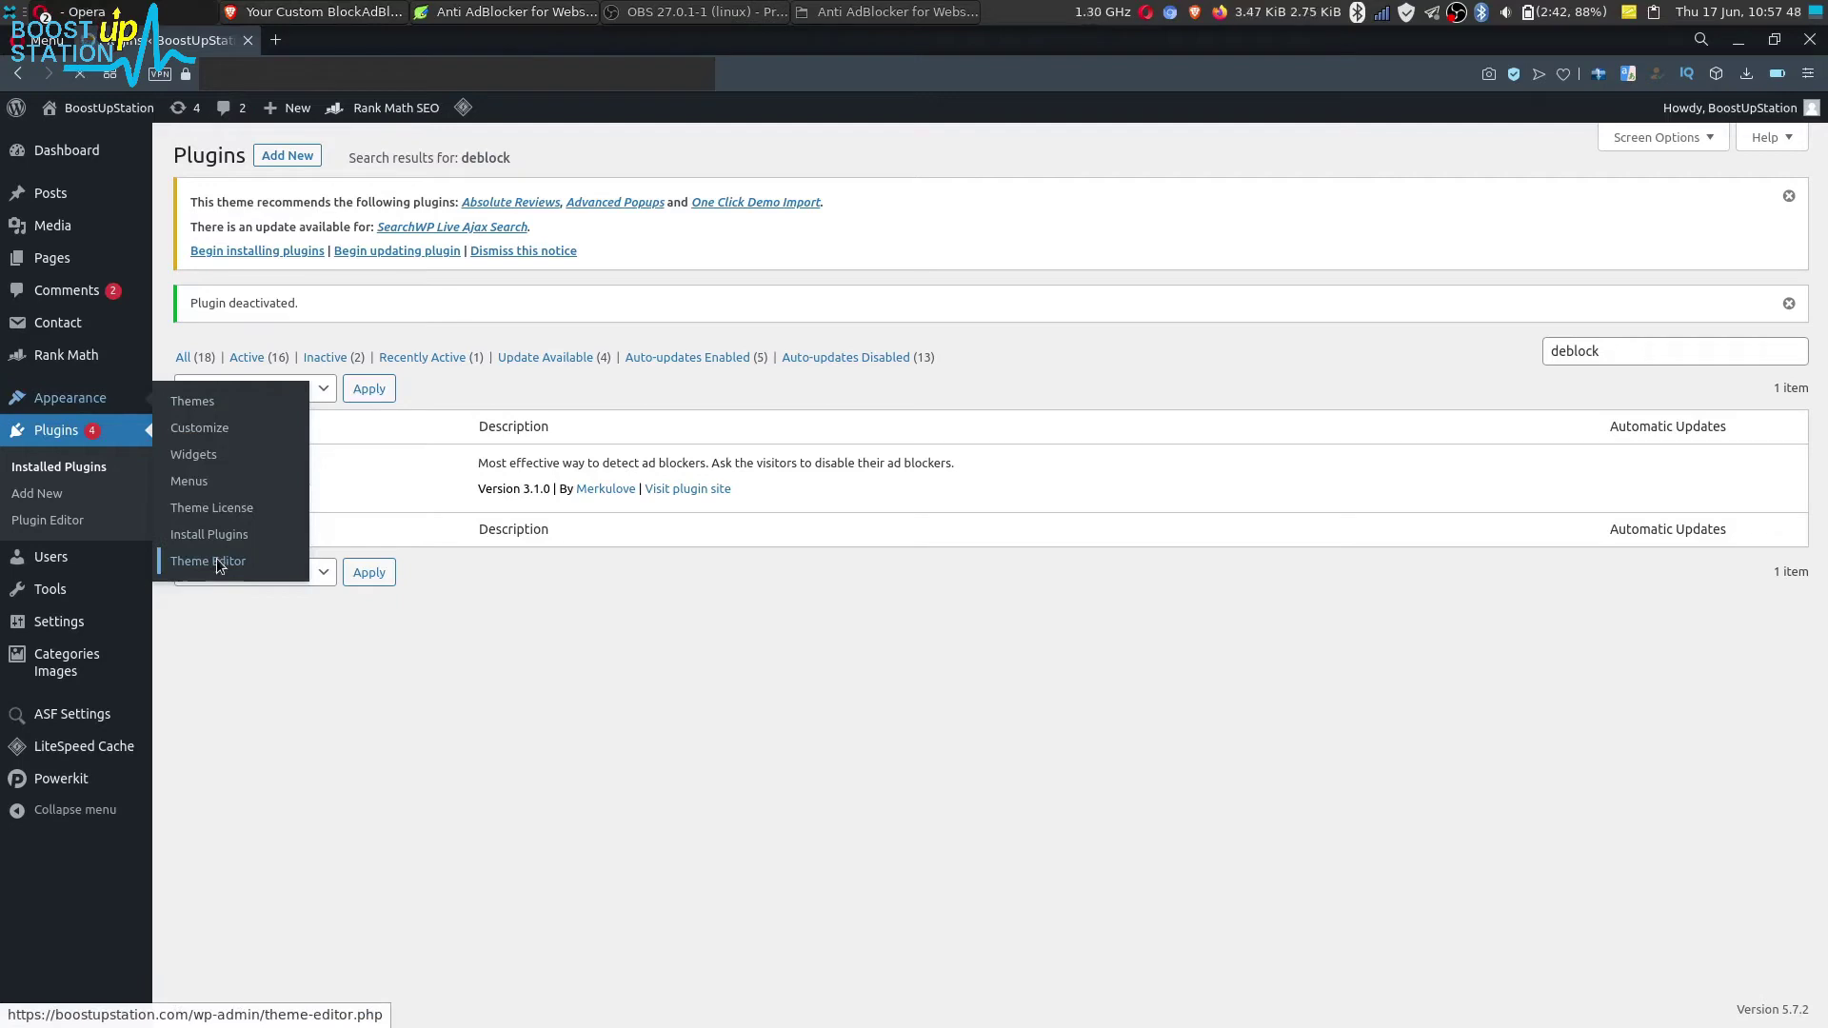
Step: Open footer.php in the Theme File Editor and place the caret on empty line 43
left_click(217, 558)
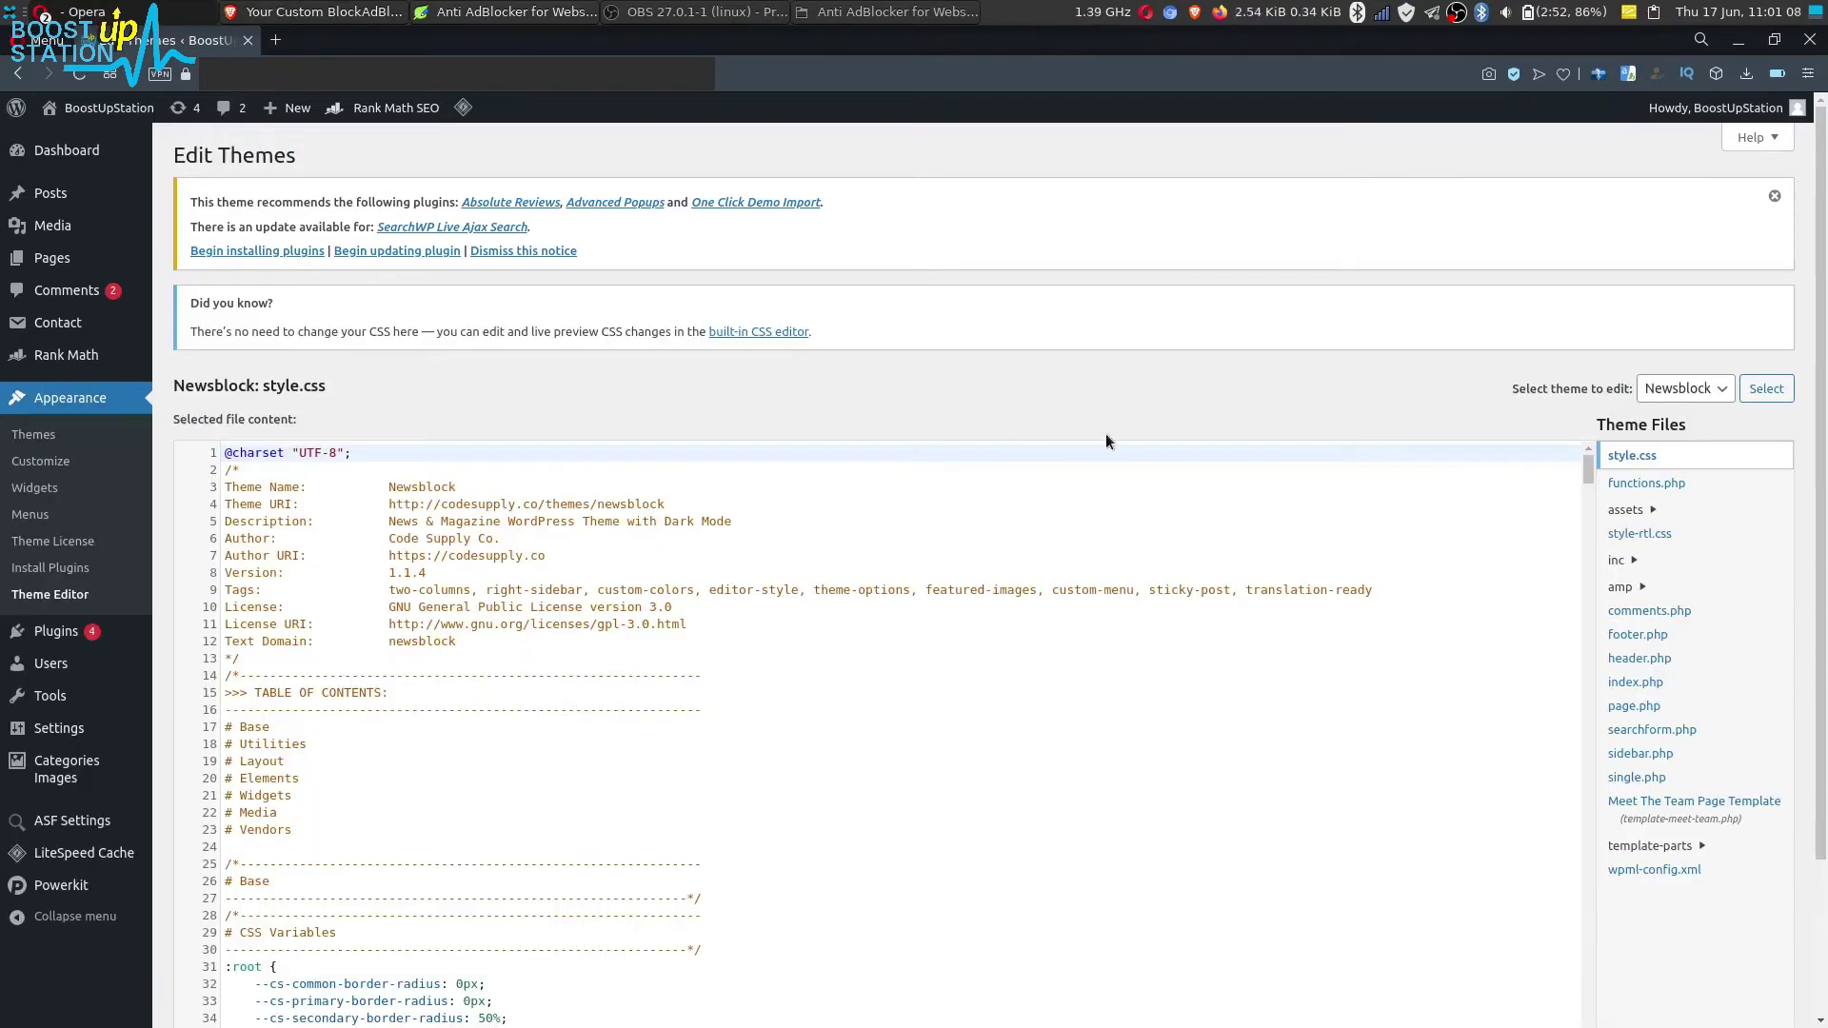
left_click(1671, 636)
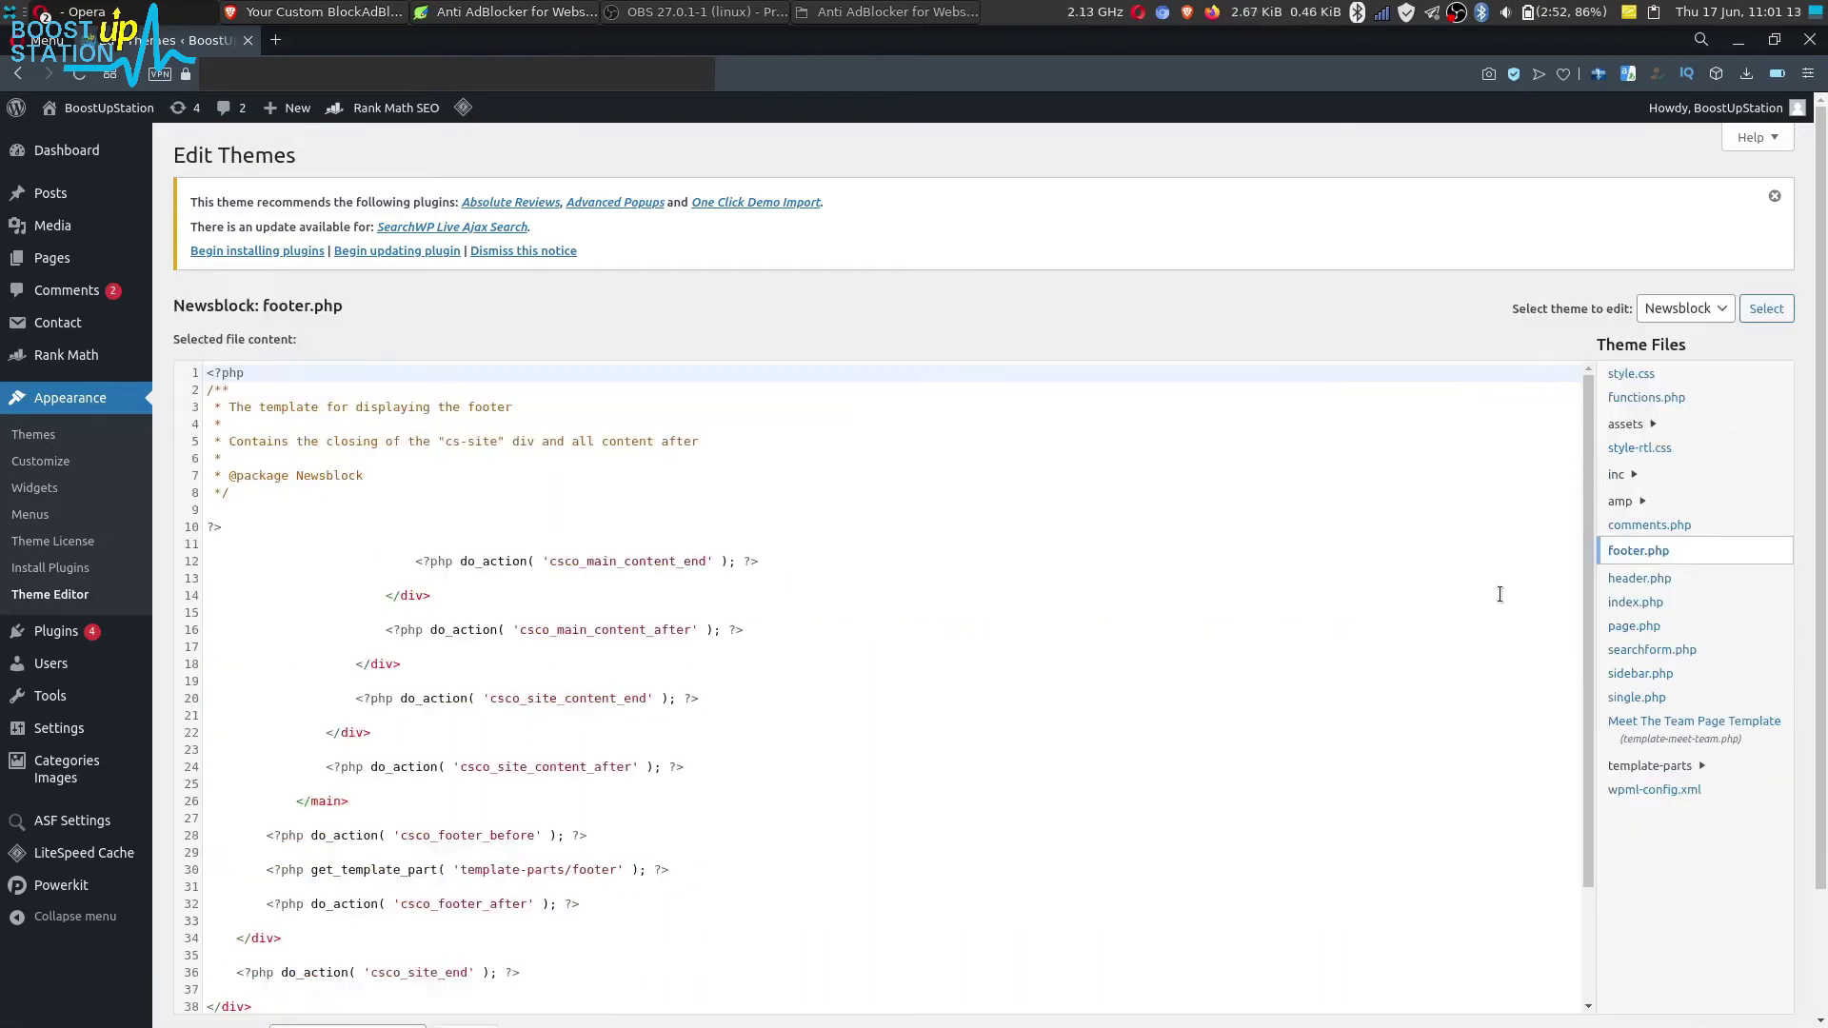
scroll(1501, 595, "down", 2)
scroll(1701, 538, "down", 2)
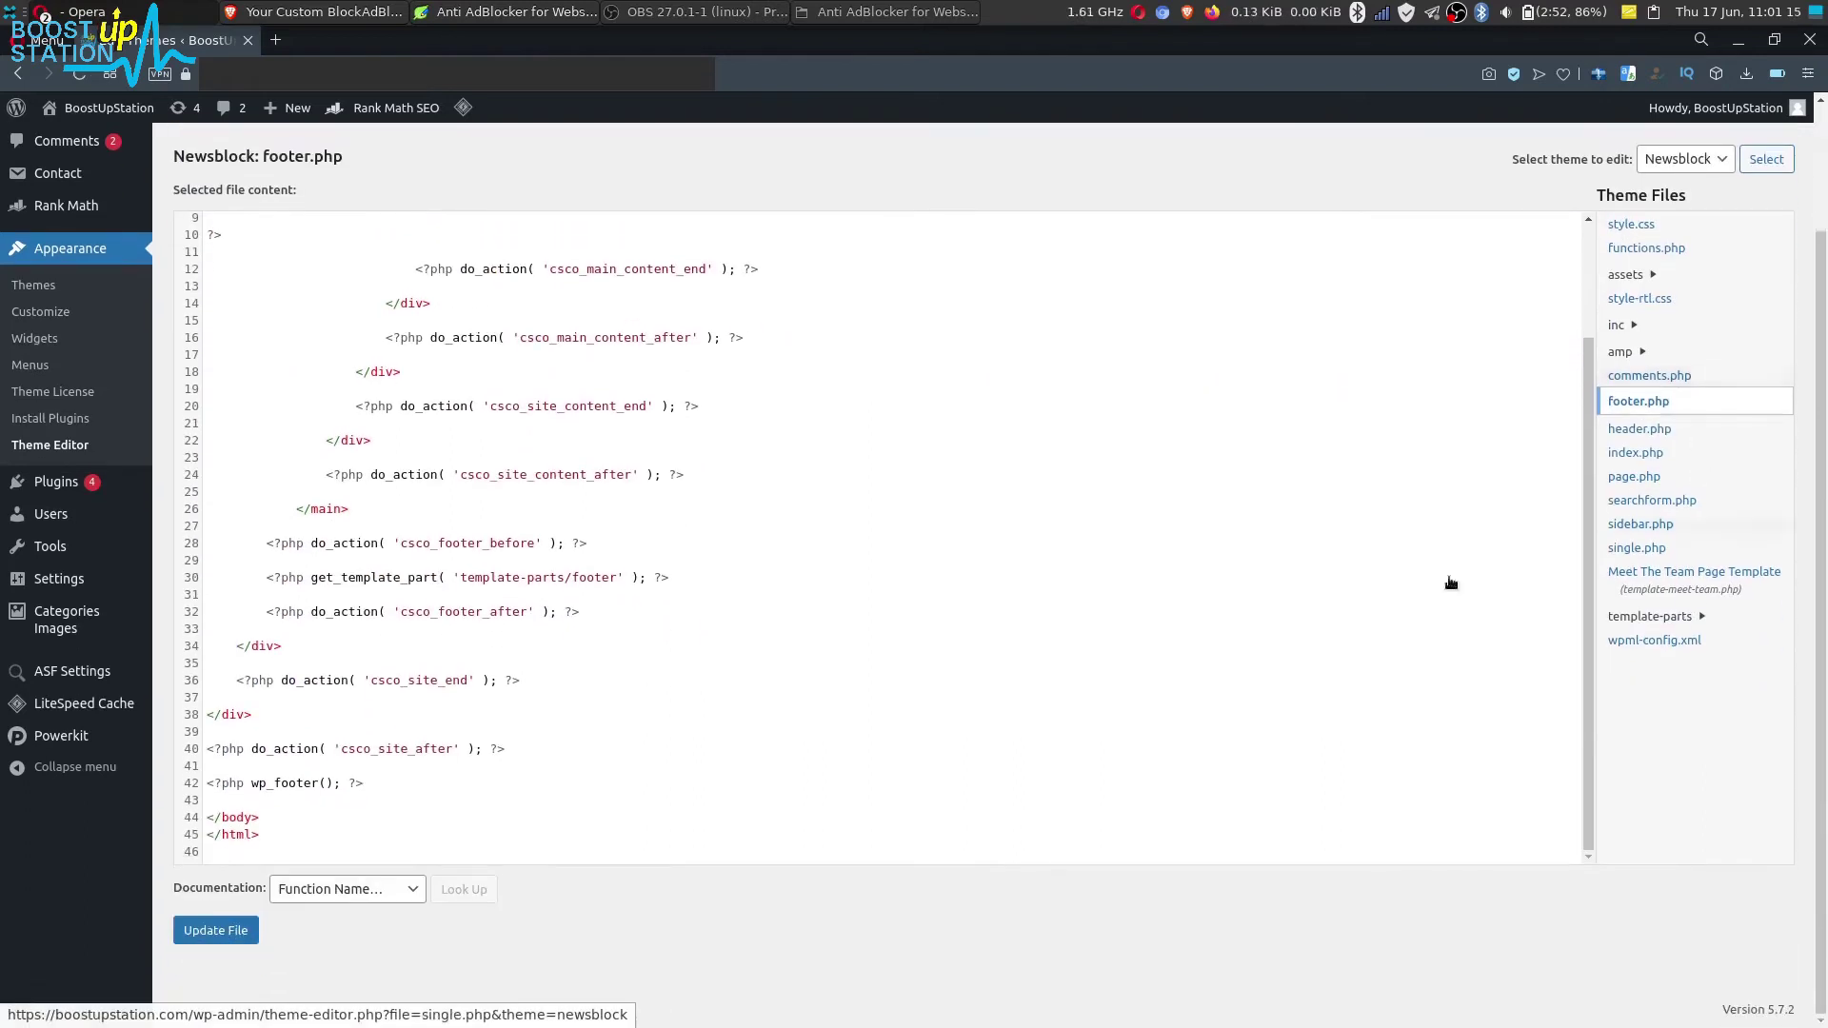
left_click(245, 801)
left_click_drag(259, 816, 209, 817)
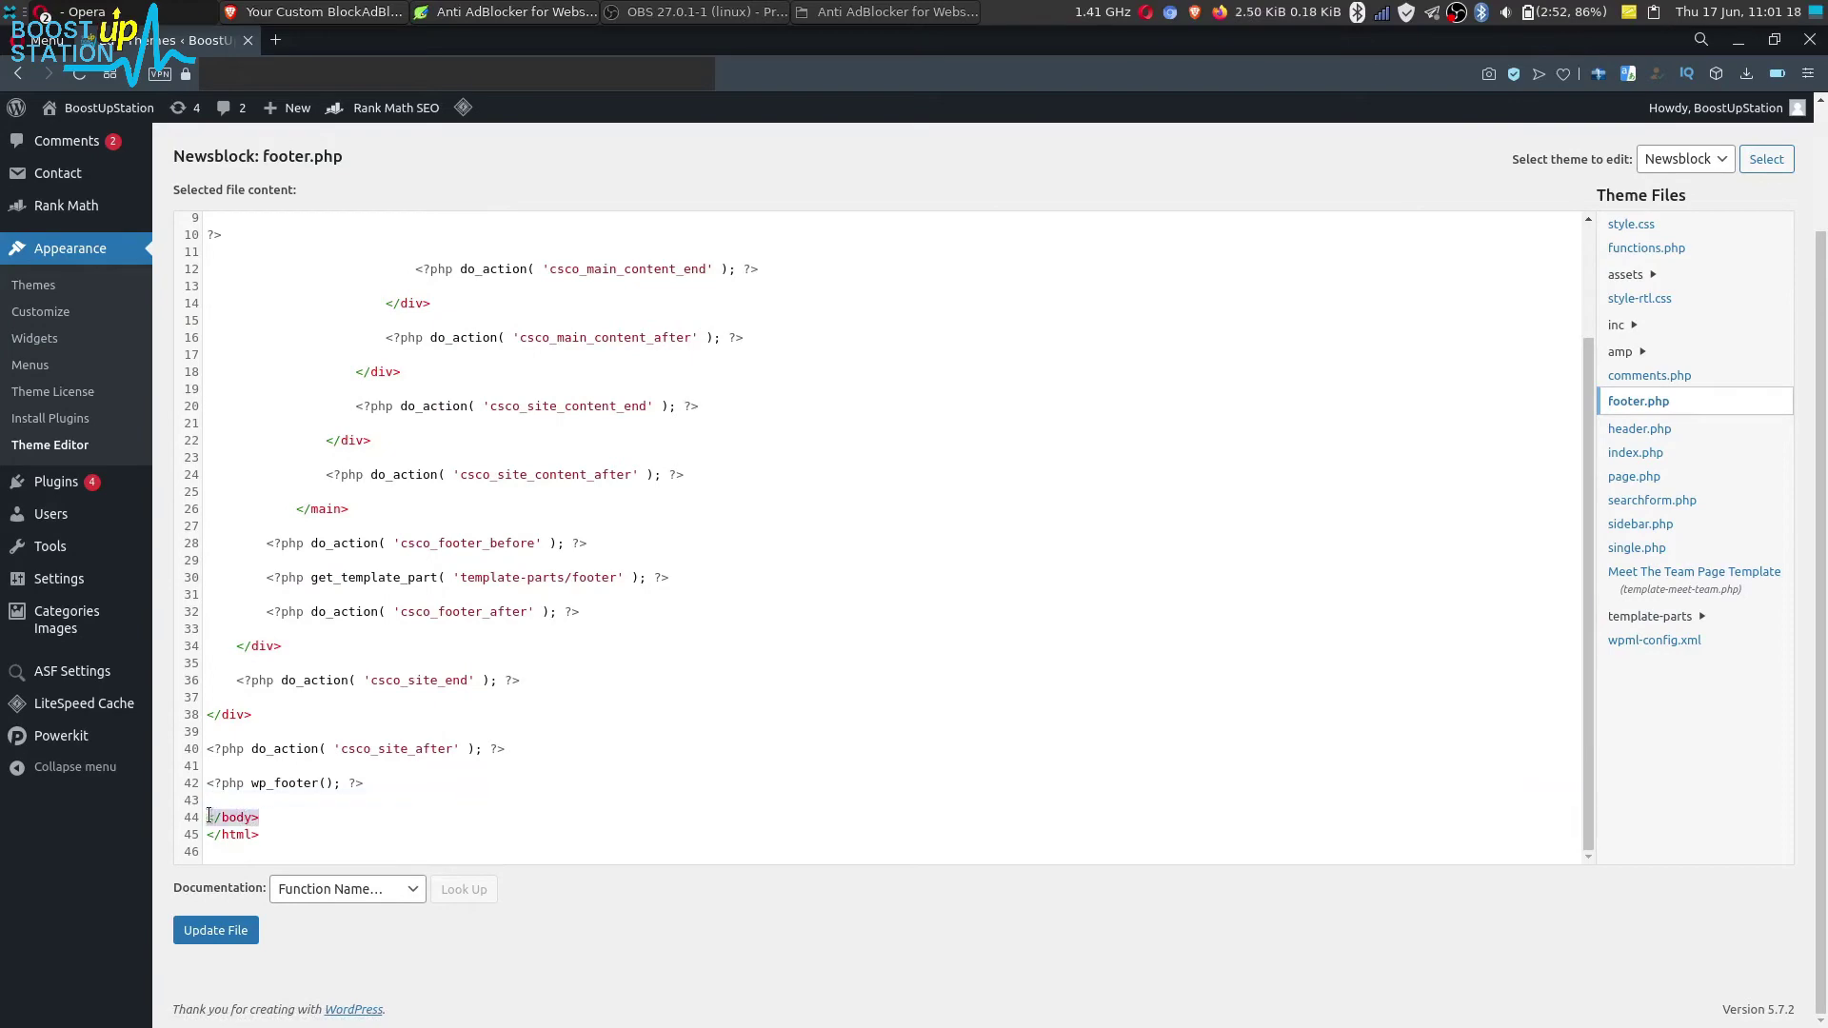
left_click(238, 801)
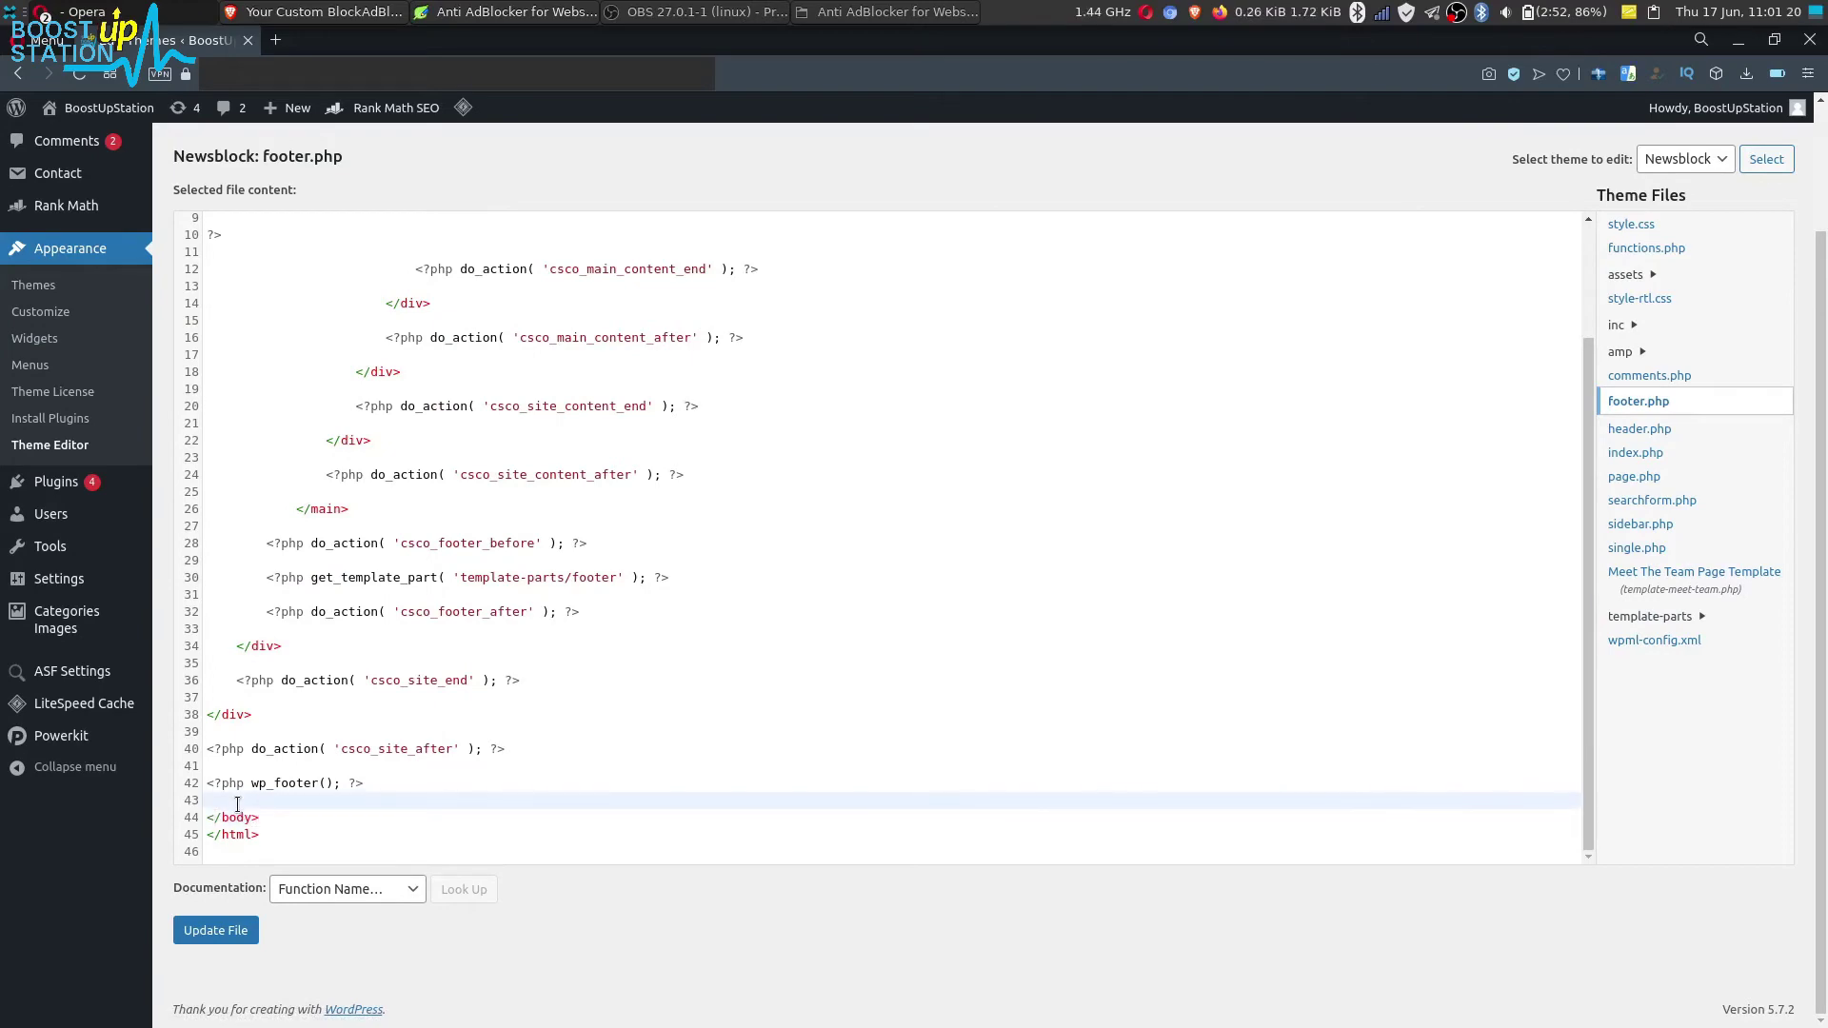
Step: Paste the BlockAdblock script above the closing body tag and save footer.php
key("ctrl+v")
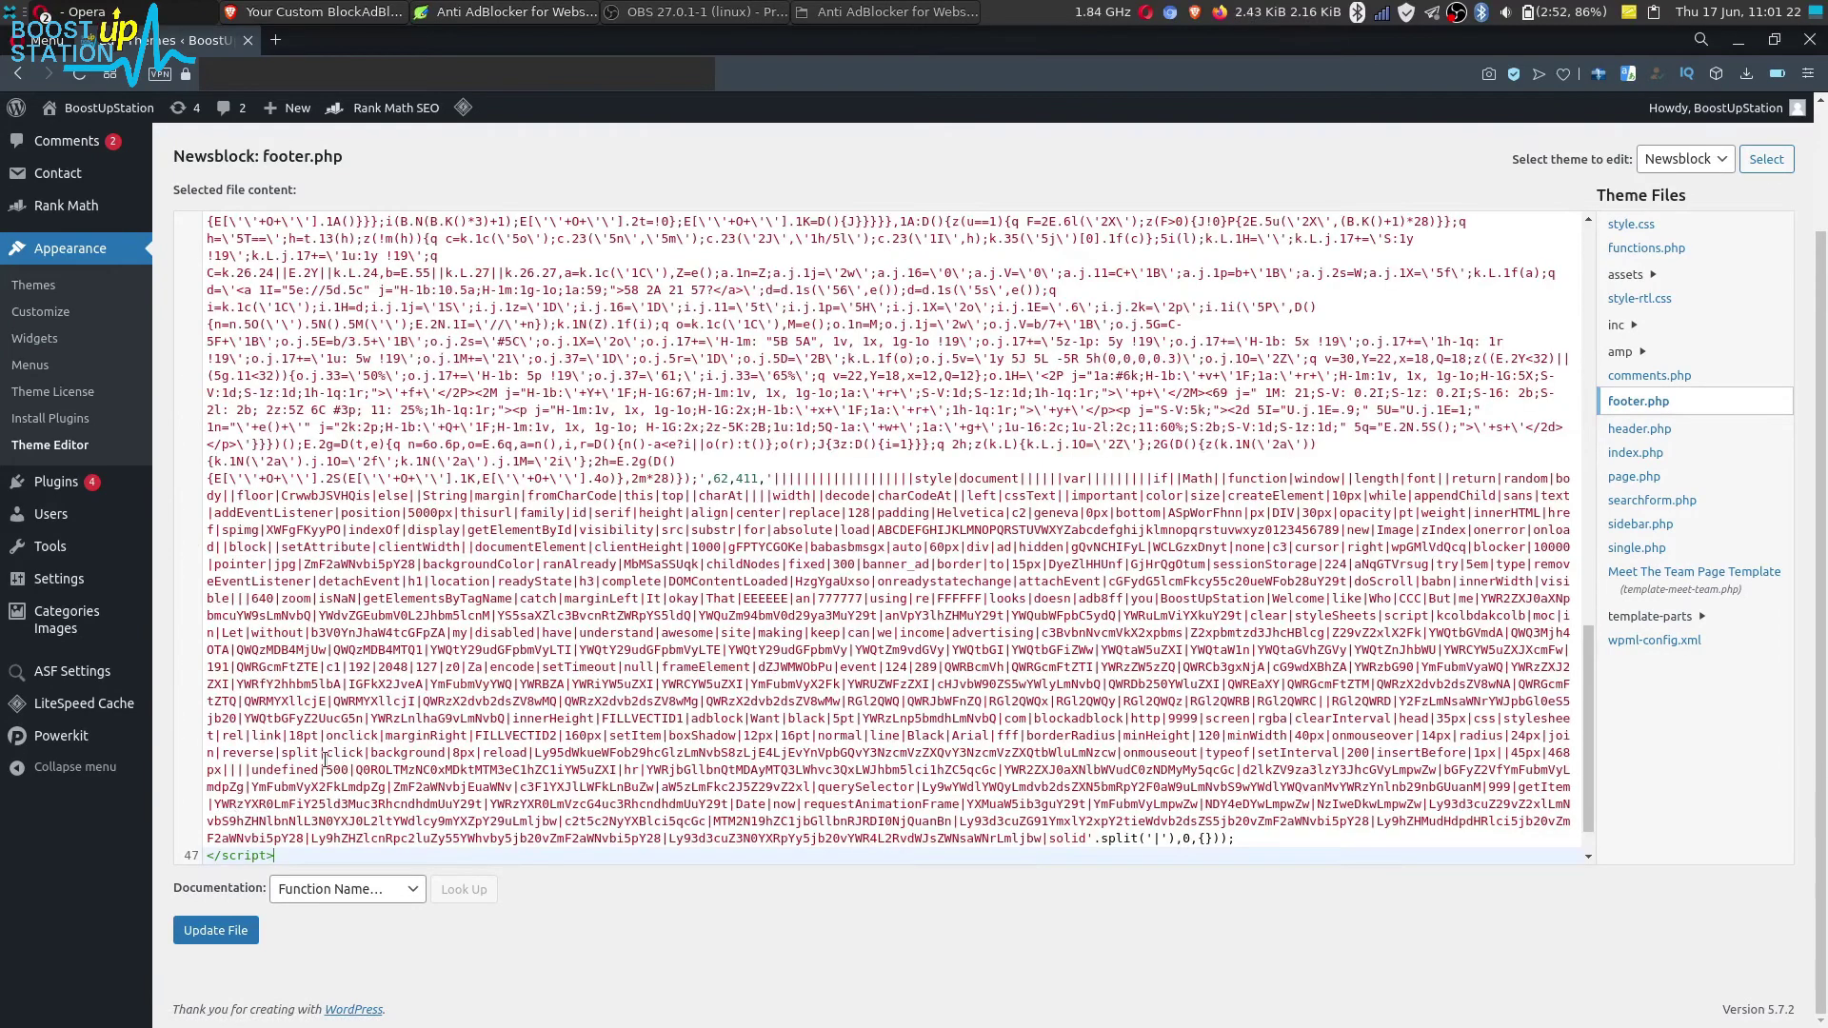
scroll(344, 757, "down", 1)
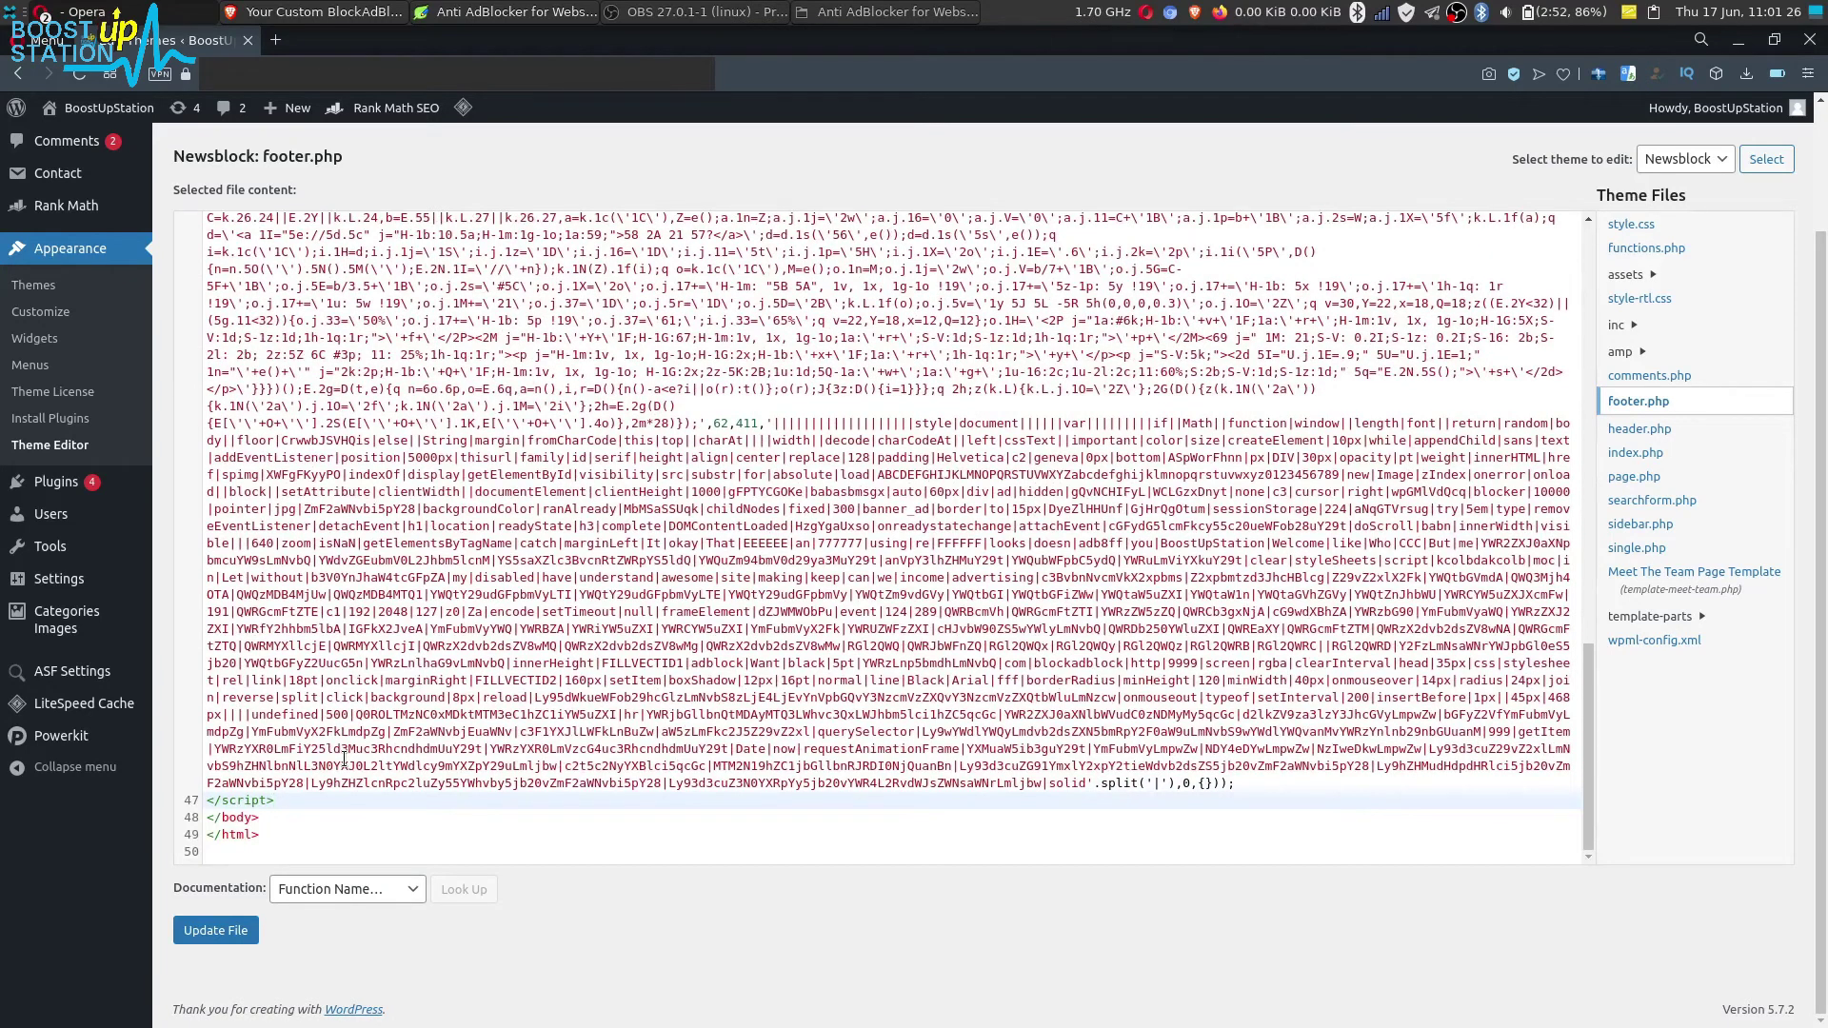
left_click(213, 936)
left_click(212, 931)
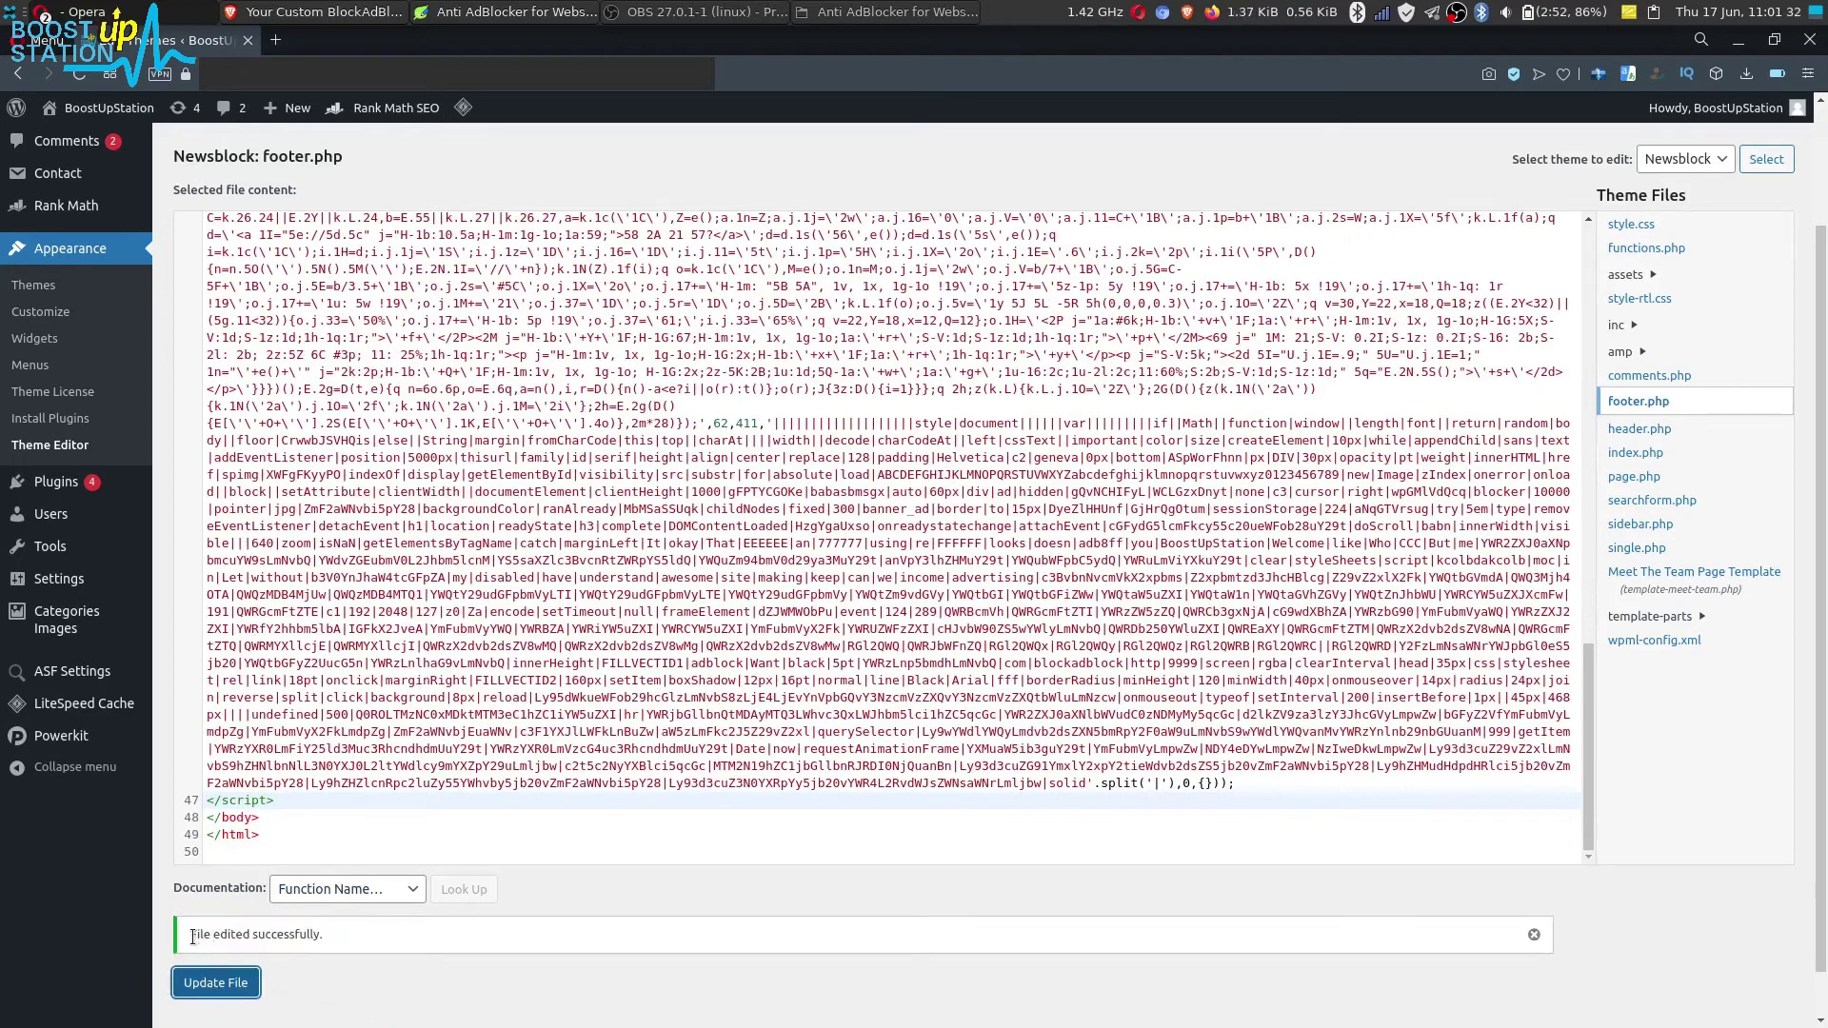
left_click_drag(189, 936, 323, 935)
left_click(324, 936)
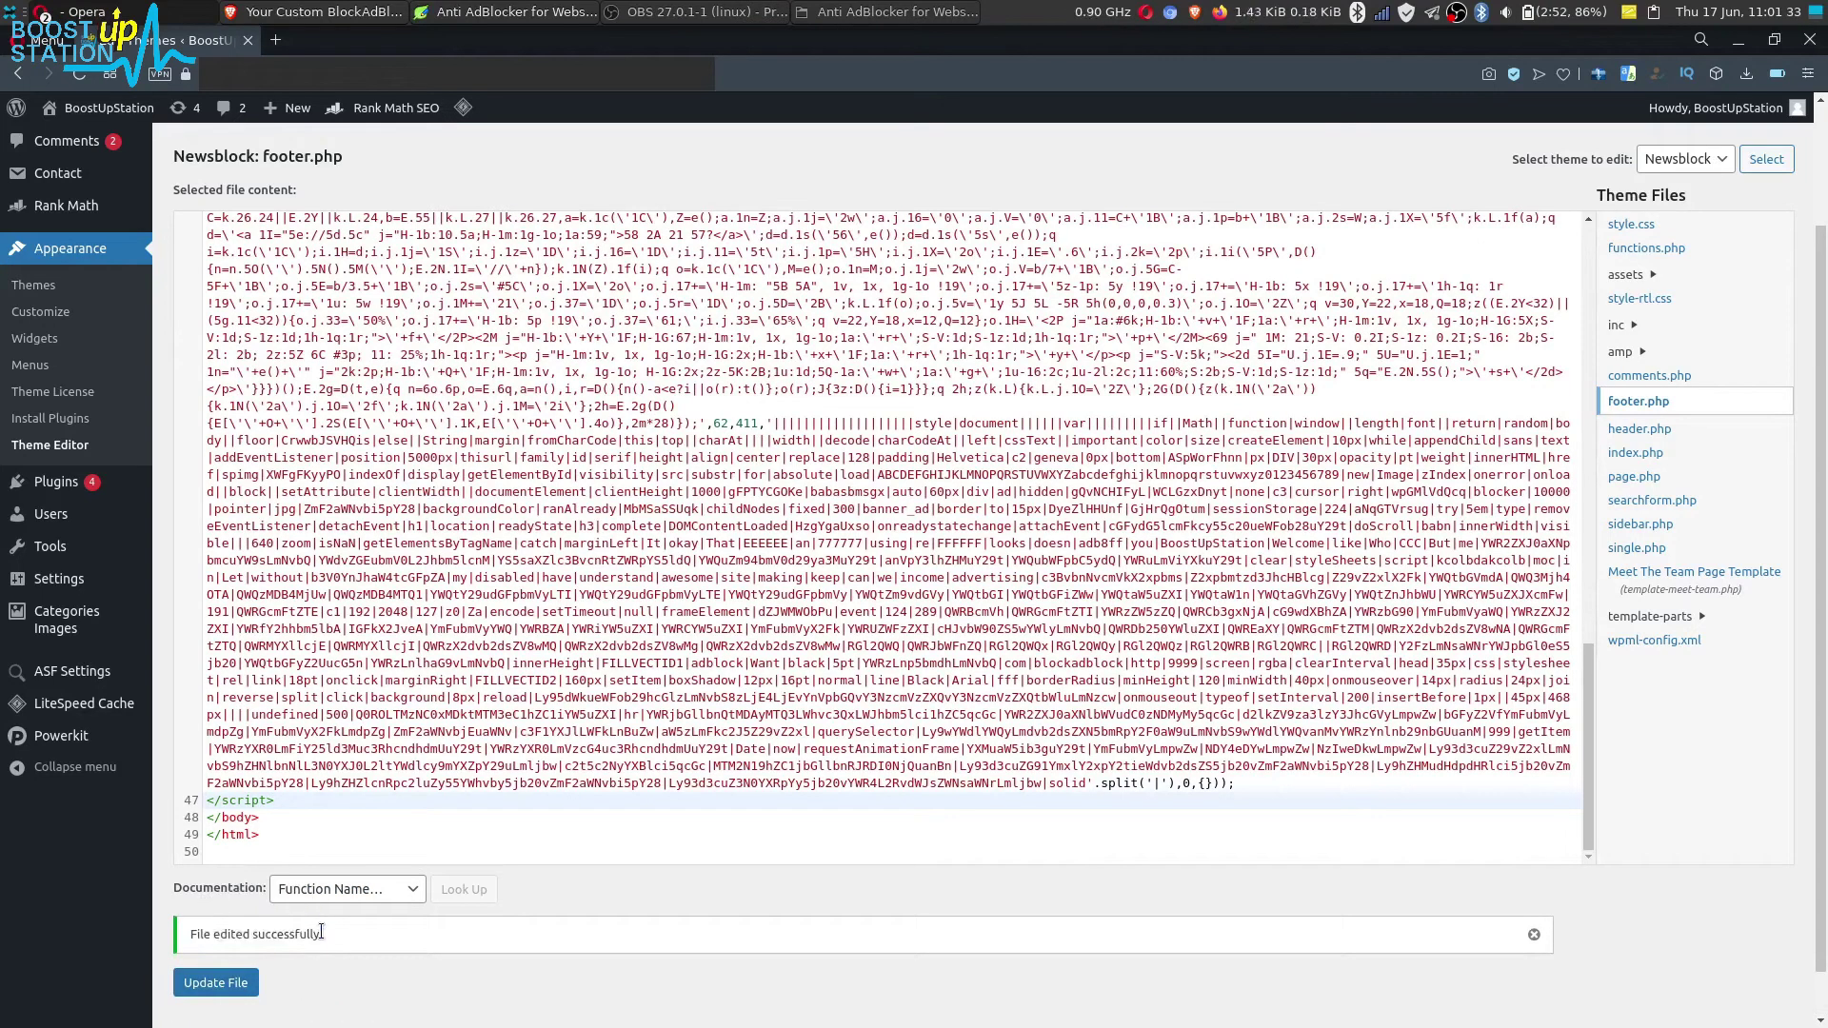
Step: Reload boostupstation.com to bring up the 'Welcome to BoostUpStation!' ad-blocker notice
left_click(368, 25)
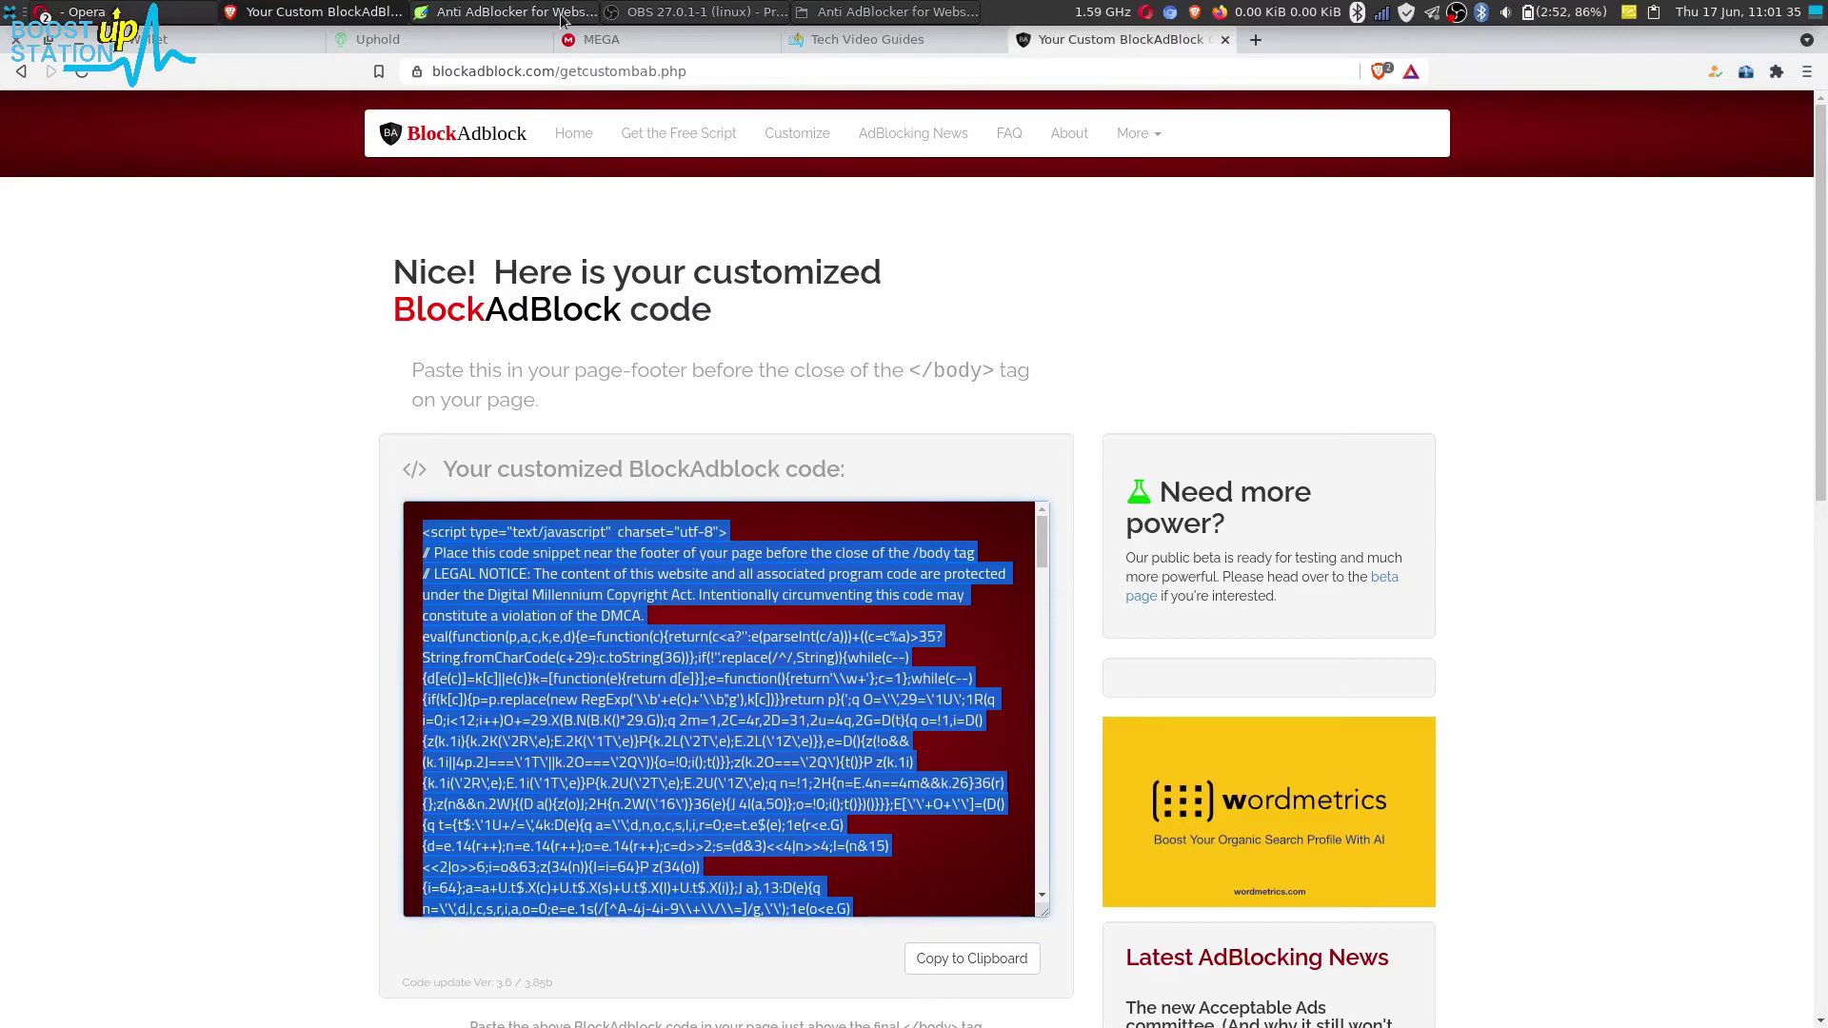
left_click(848, 36)
left_click(83, 73)
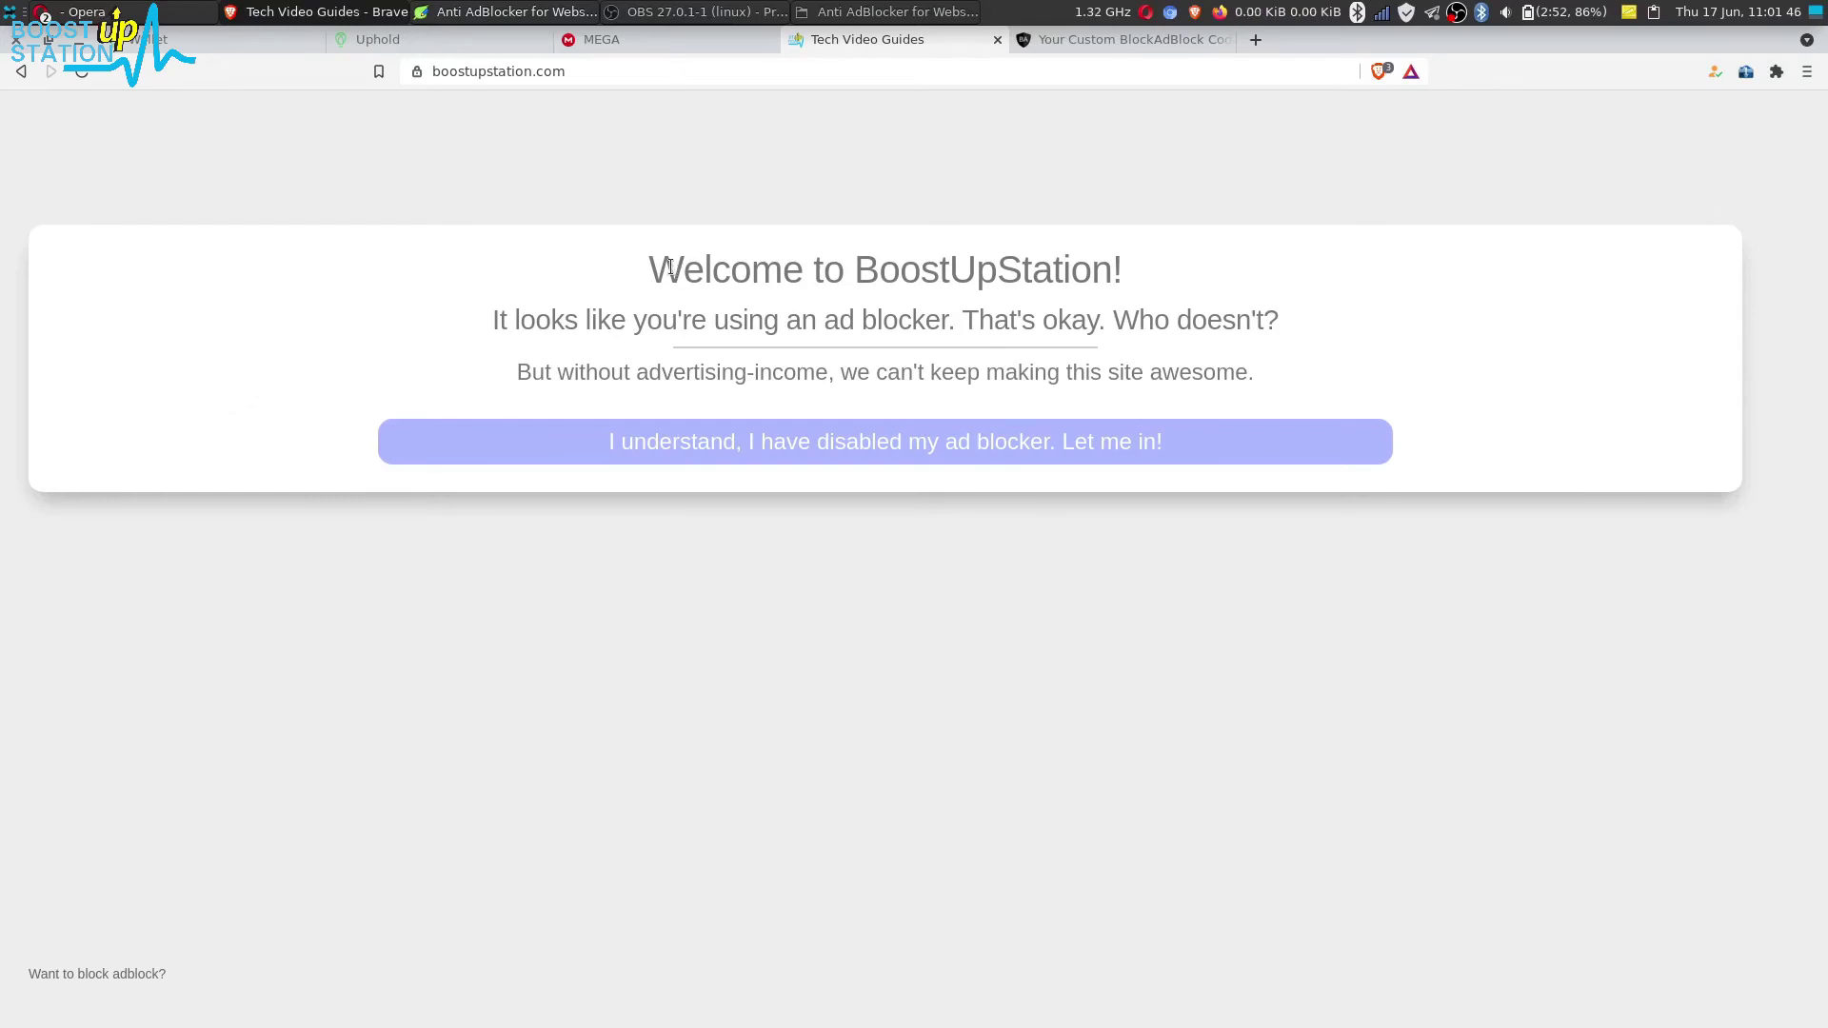
left_click_drag(667, 265, 1112, 271)
mouse_move(545, 307)
left_mouse_down()
mouse_move(968, 358)
mouse_move(983, 332)
left_mouse_up()
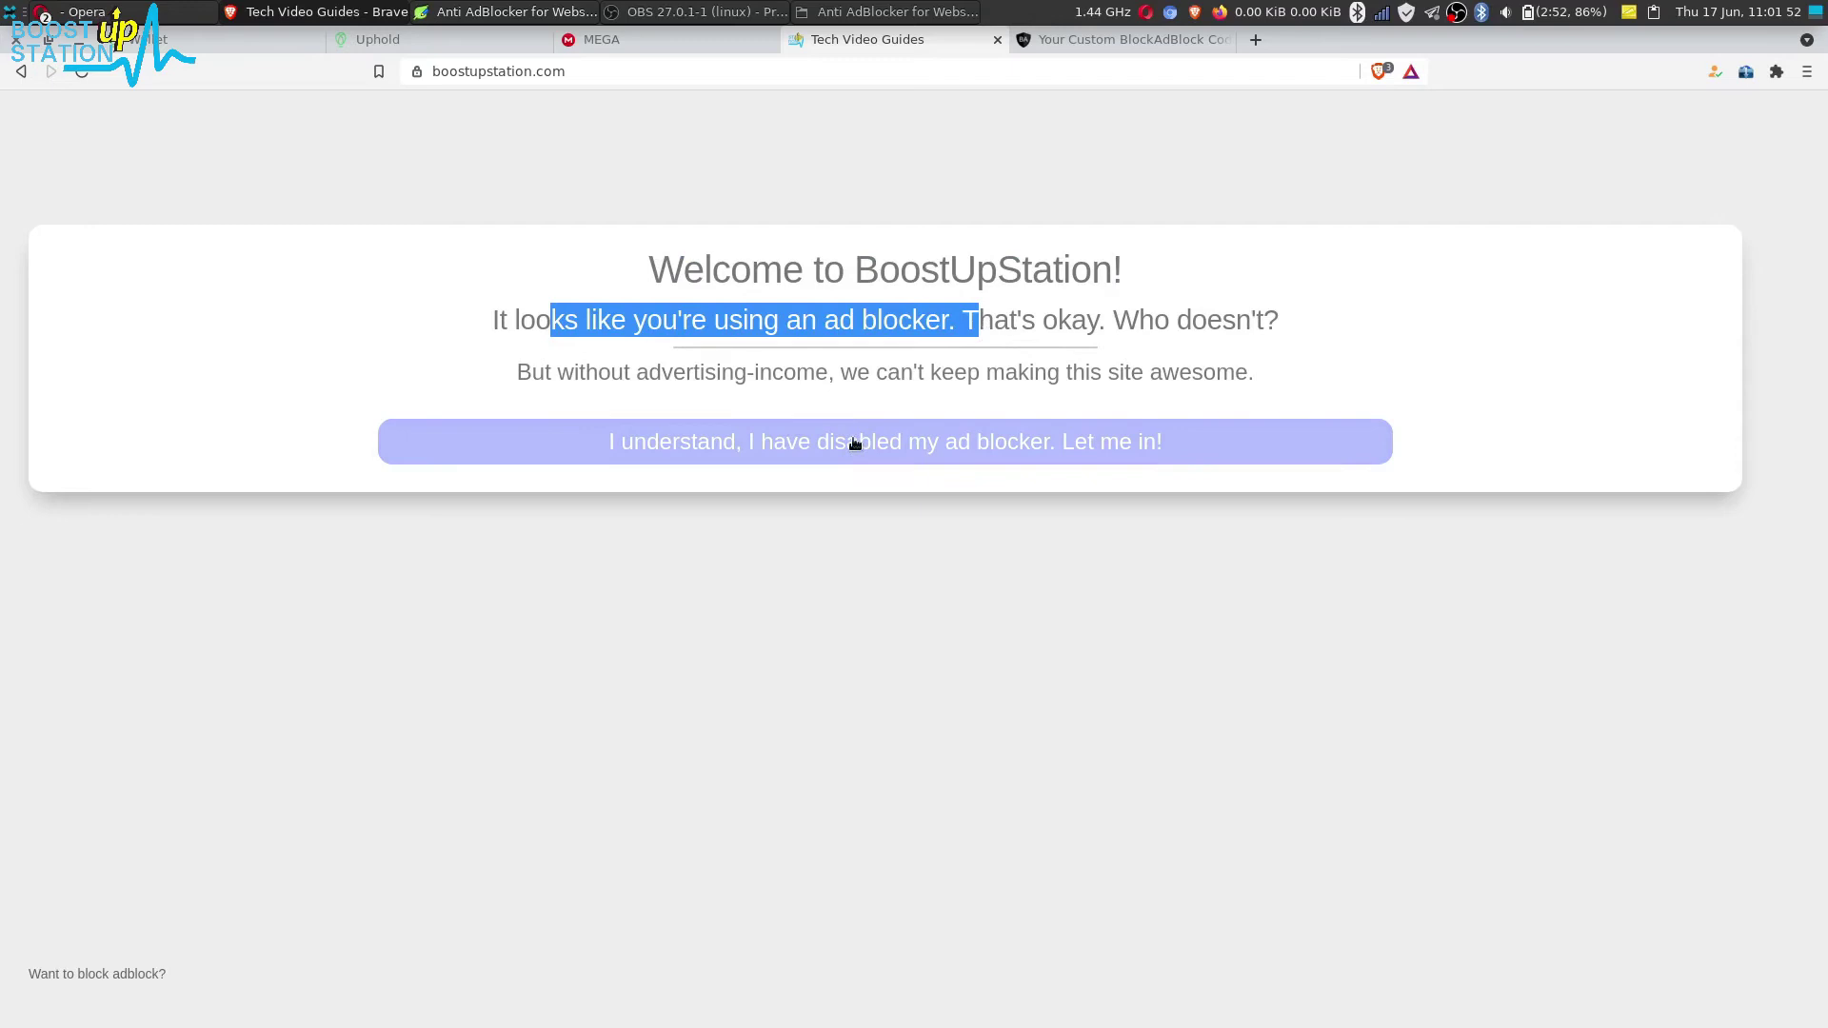
left_click(994, 348)
Step: Check Brave Shields, keep blocking on, and get past the notice to the homepage
left_click(1380, 74)
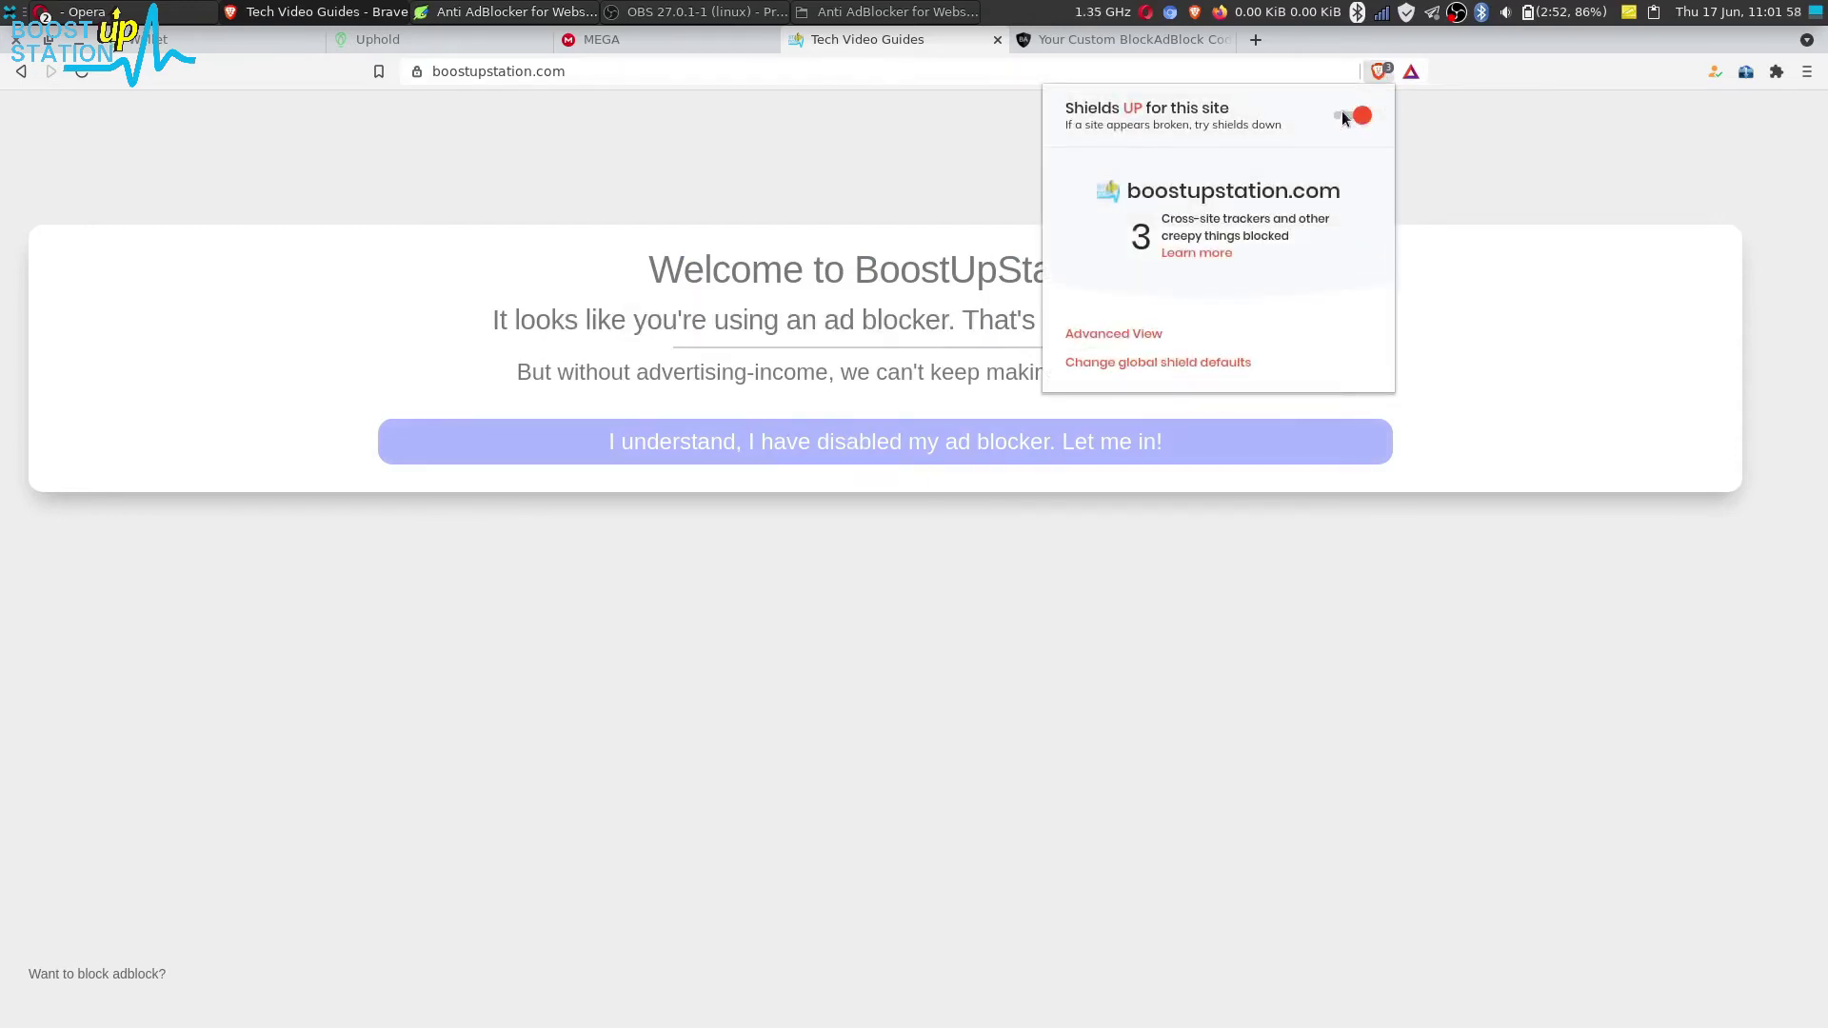
left_click(768, 208)
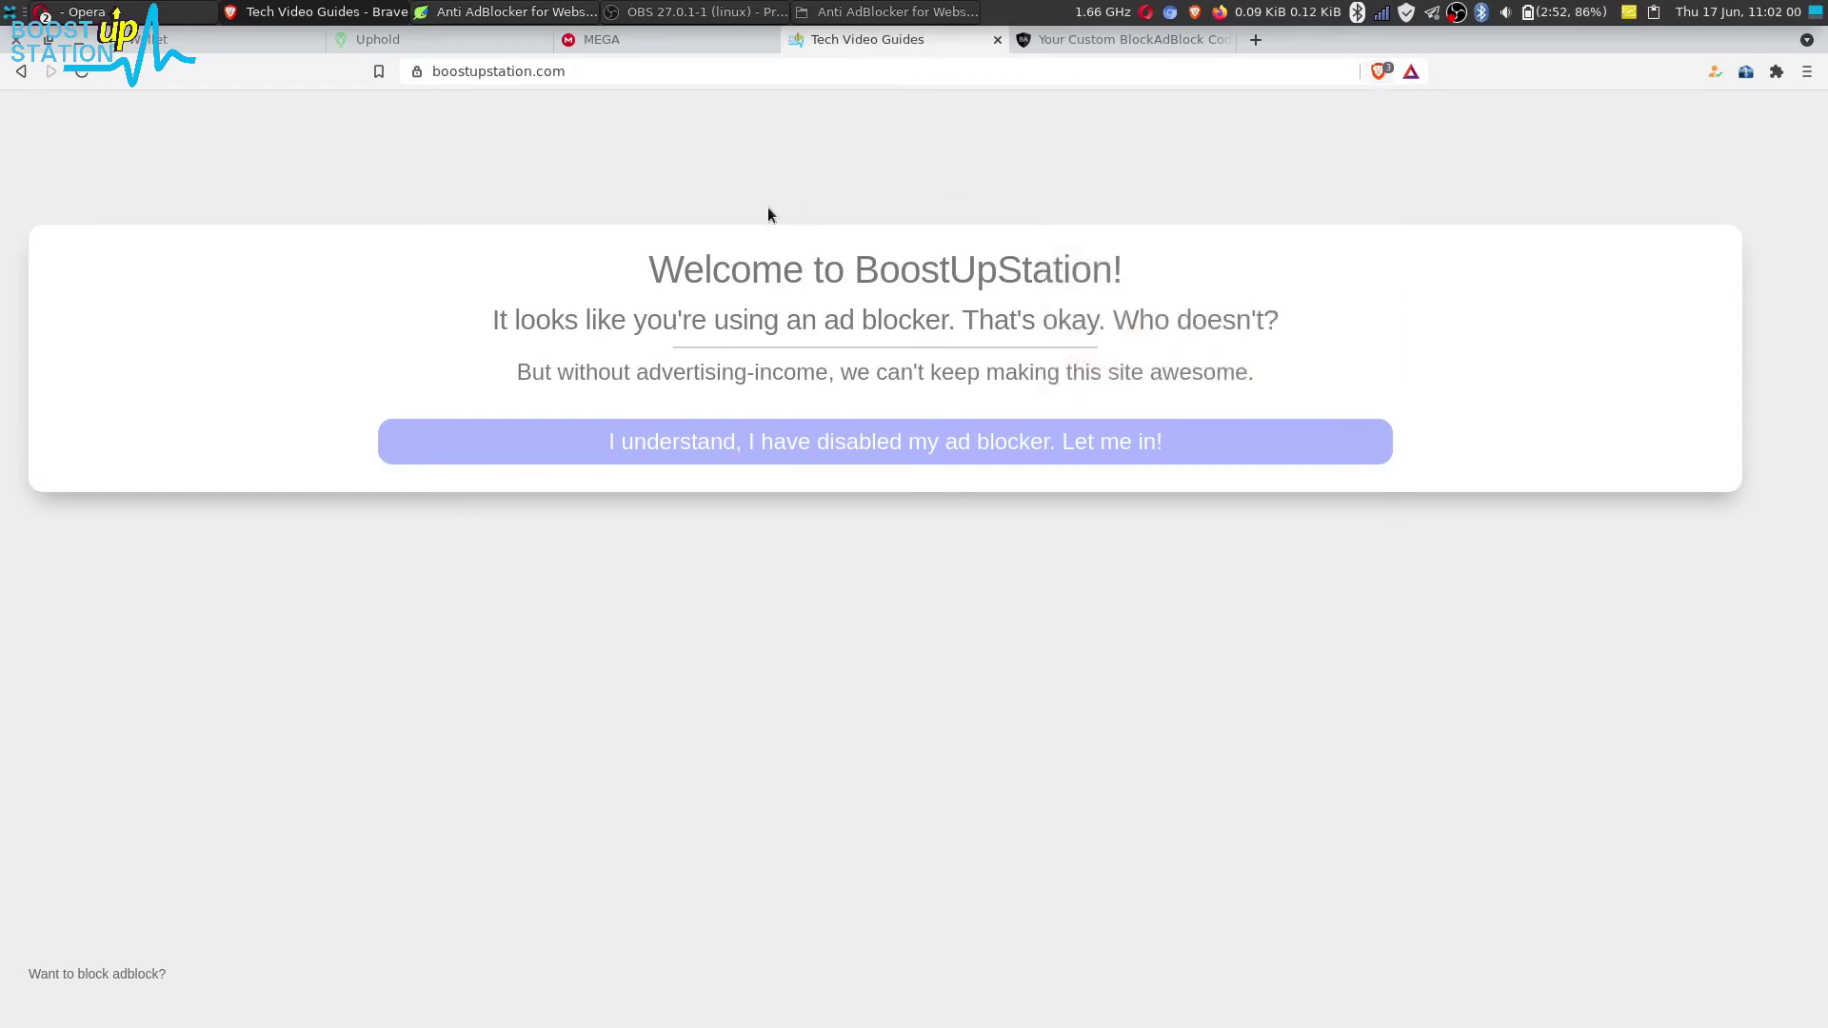
left_click(734, 433)
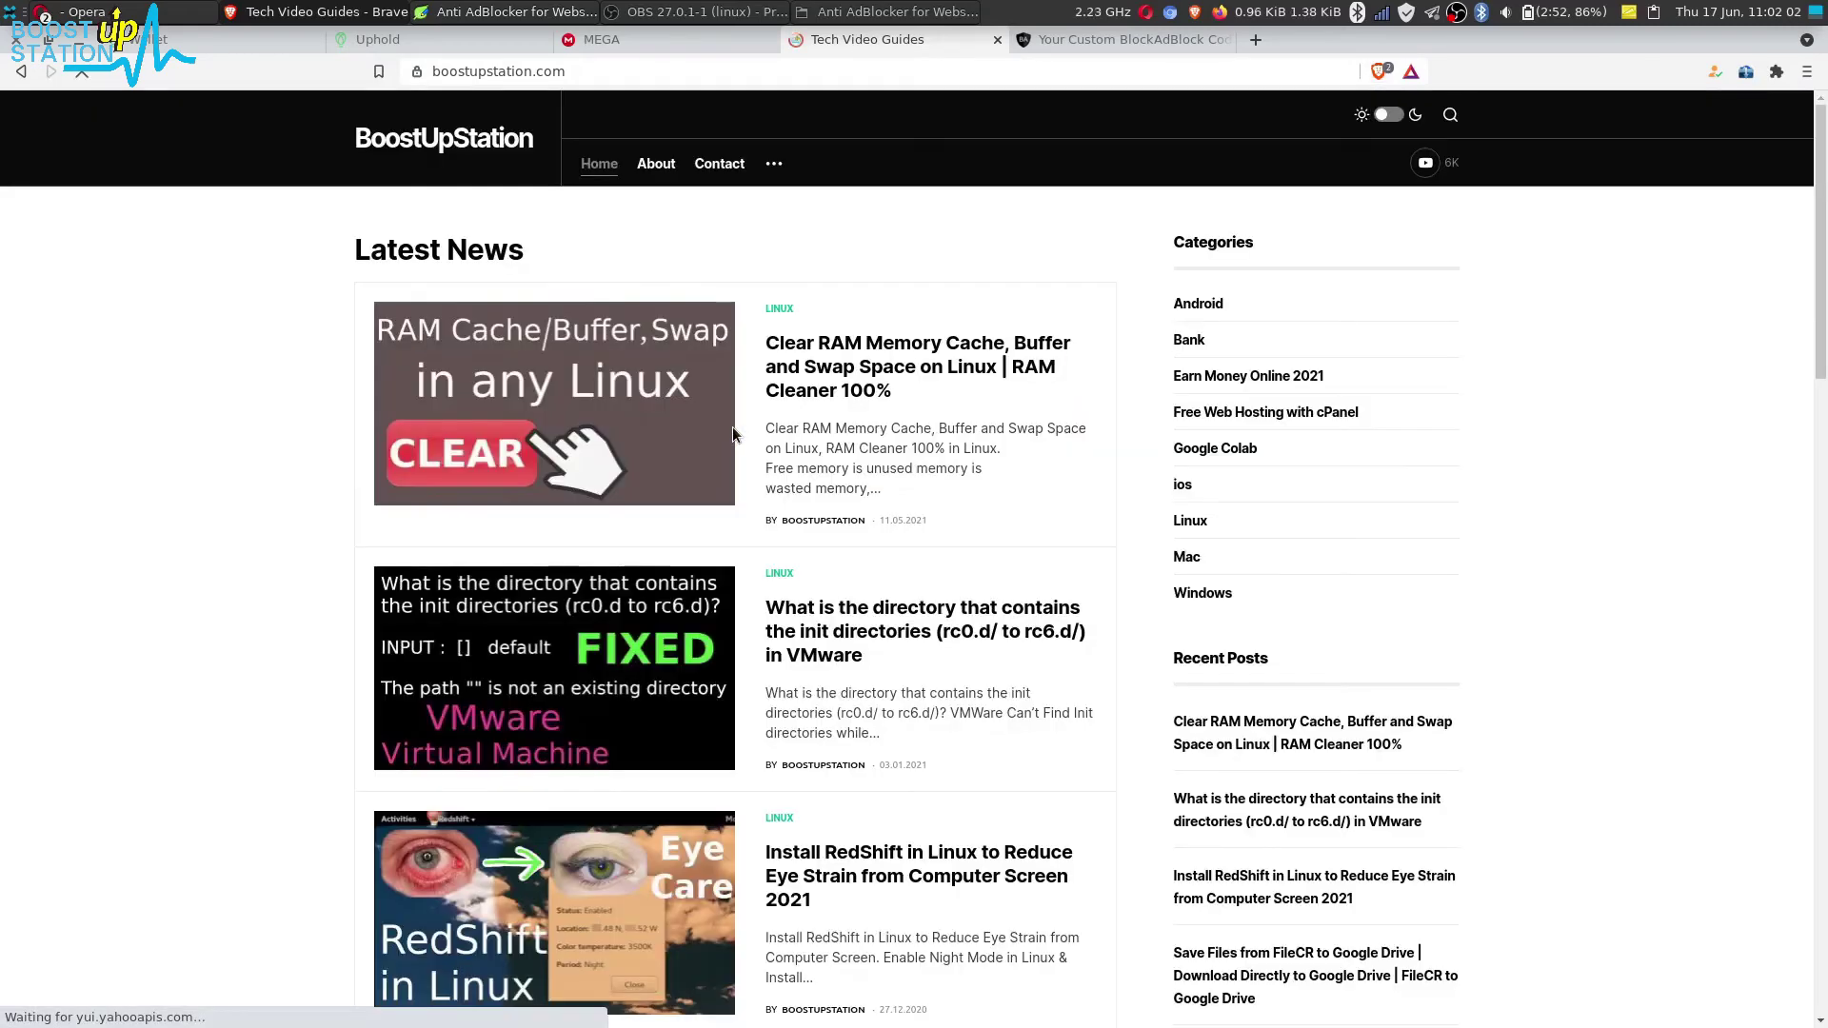
scroll(778, 419, "down", 5)
scroll(783, 416, "down", 2)
scroll(785, 415, "down", 2)
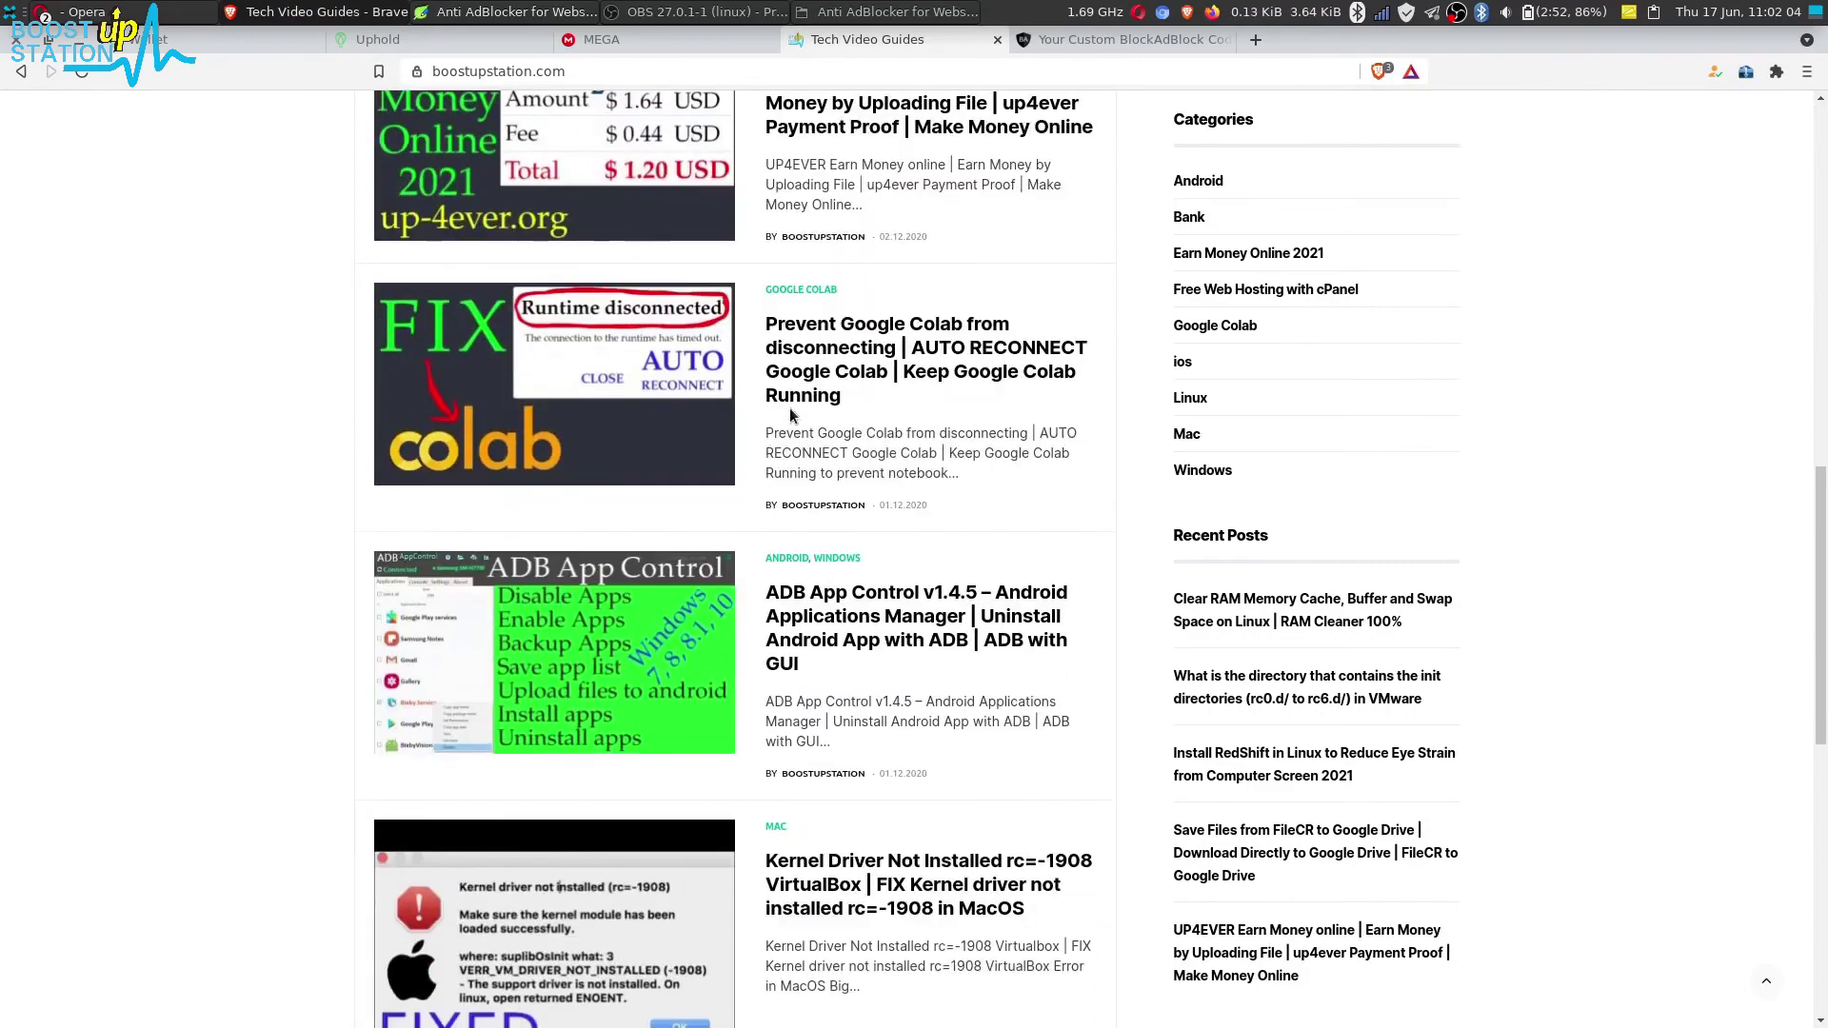
scroll(790, 415, "down", 2)
scroll(790, 407, "down", 3)
scroll(790, 407, "down", 2)
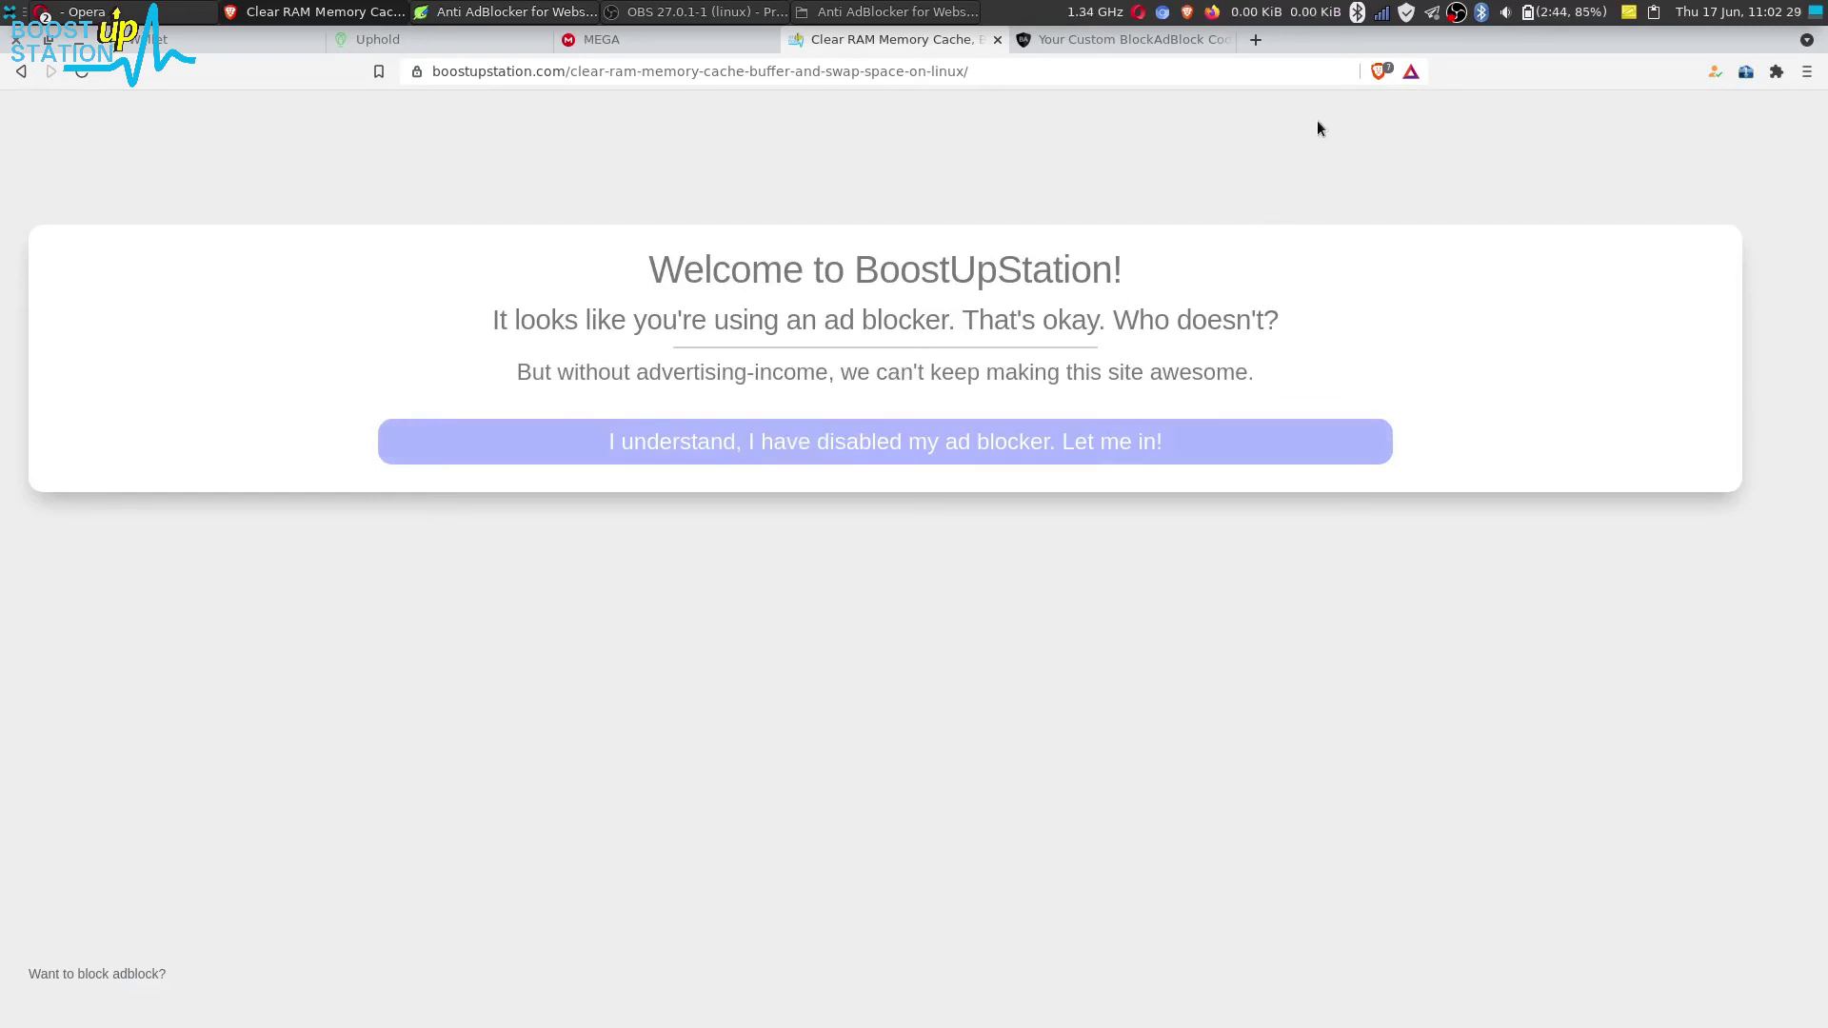
Step: Turn Brave Shields off for the site, pass the notice, and open the TensorFlow in Android article
left_click(1384, 68)
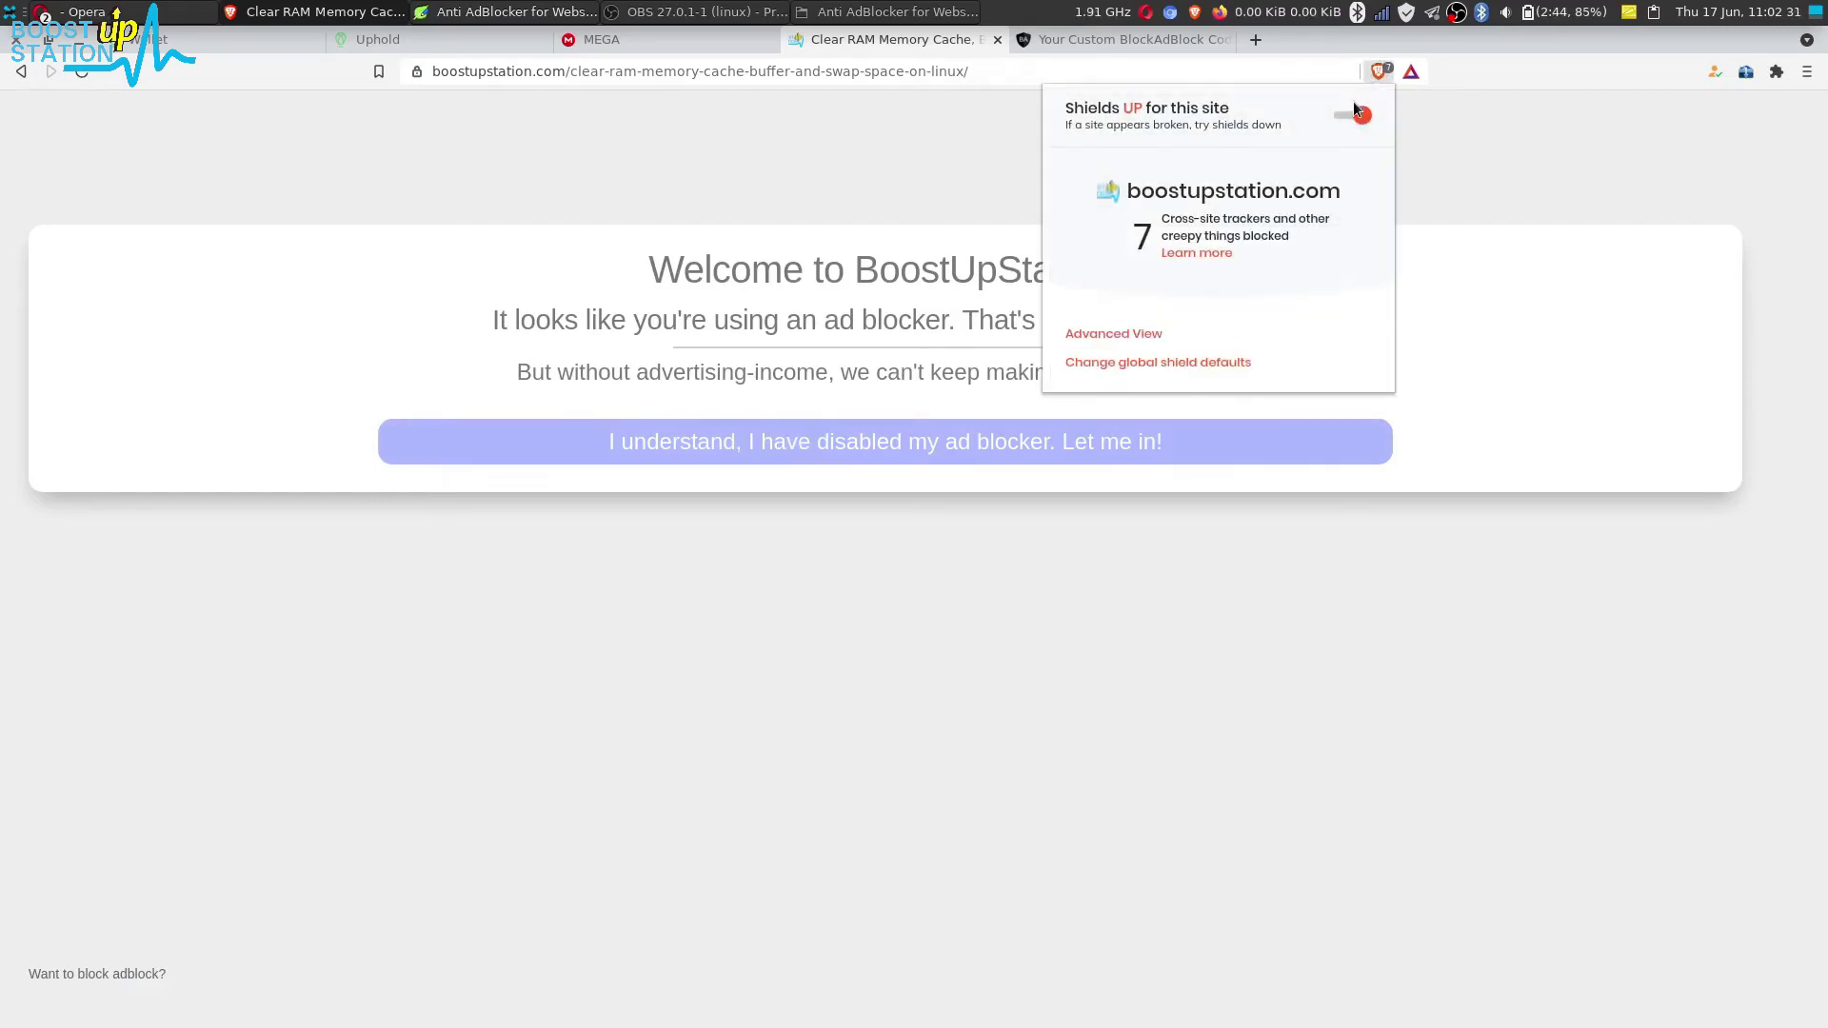
left_click(1346, 112)
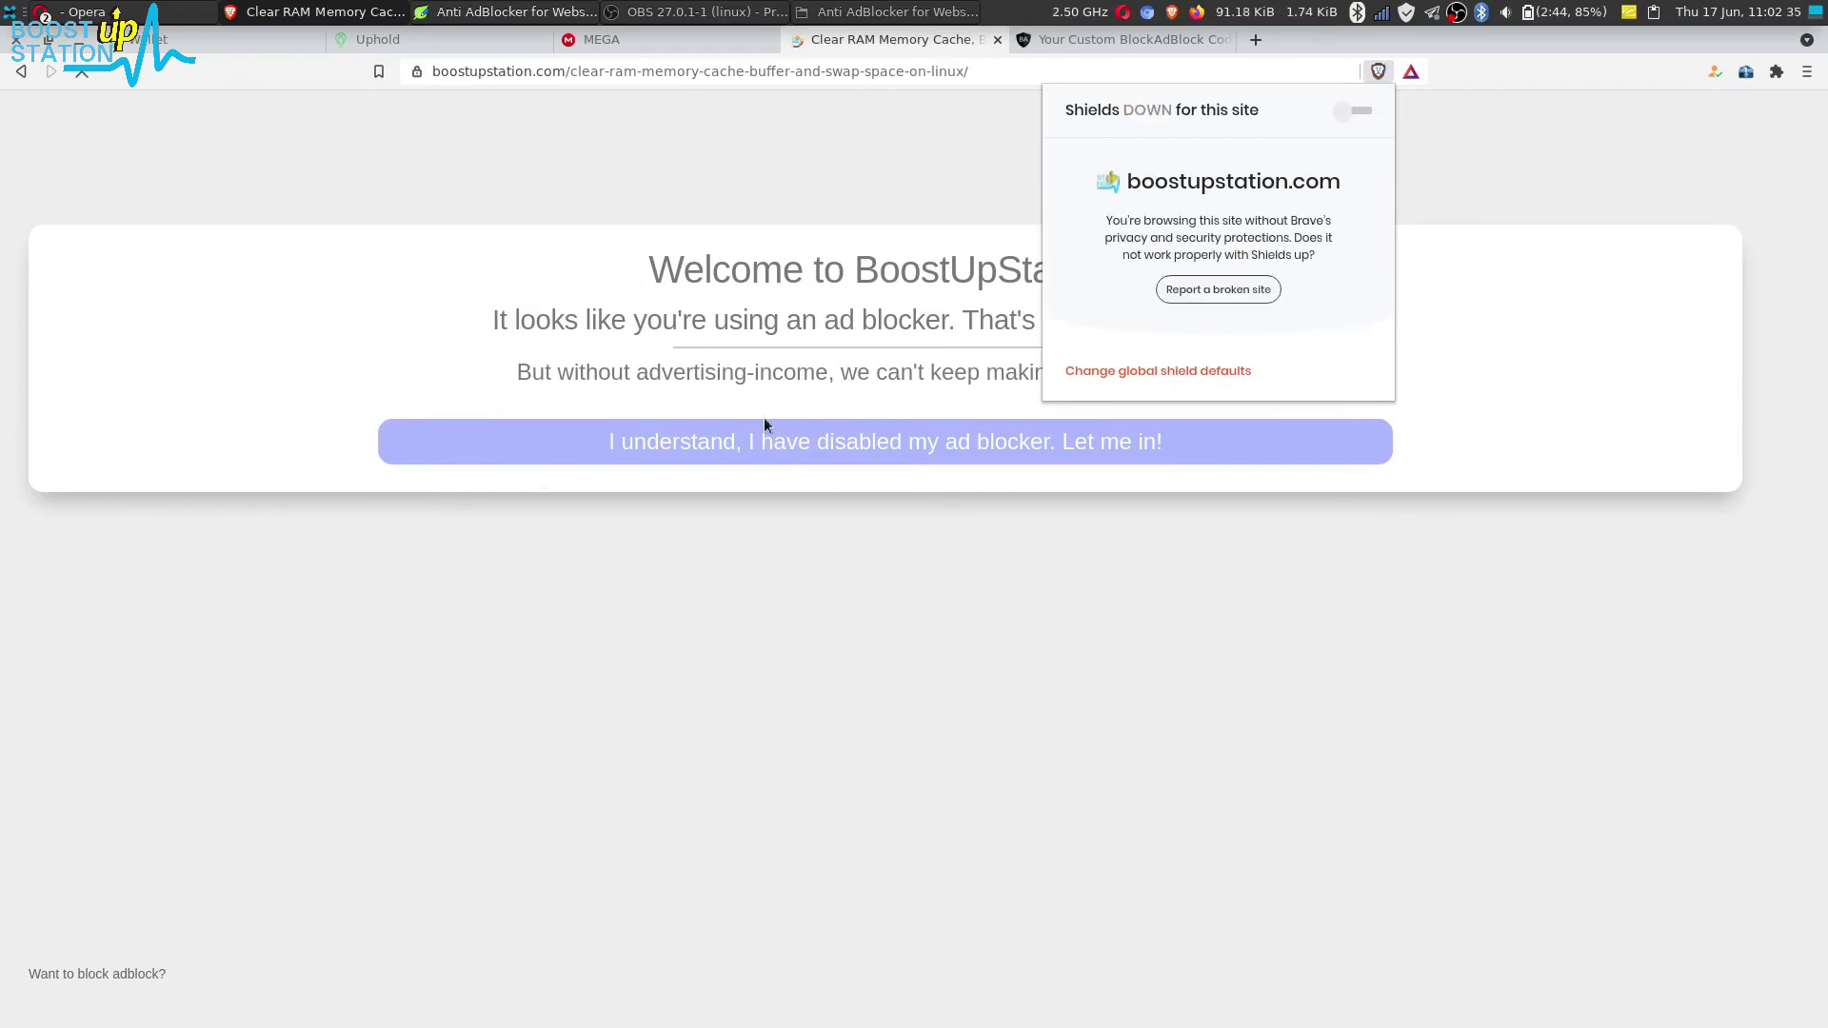
left_click(714, 442)
scroll(199, 575, "down", 3)
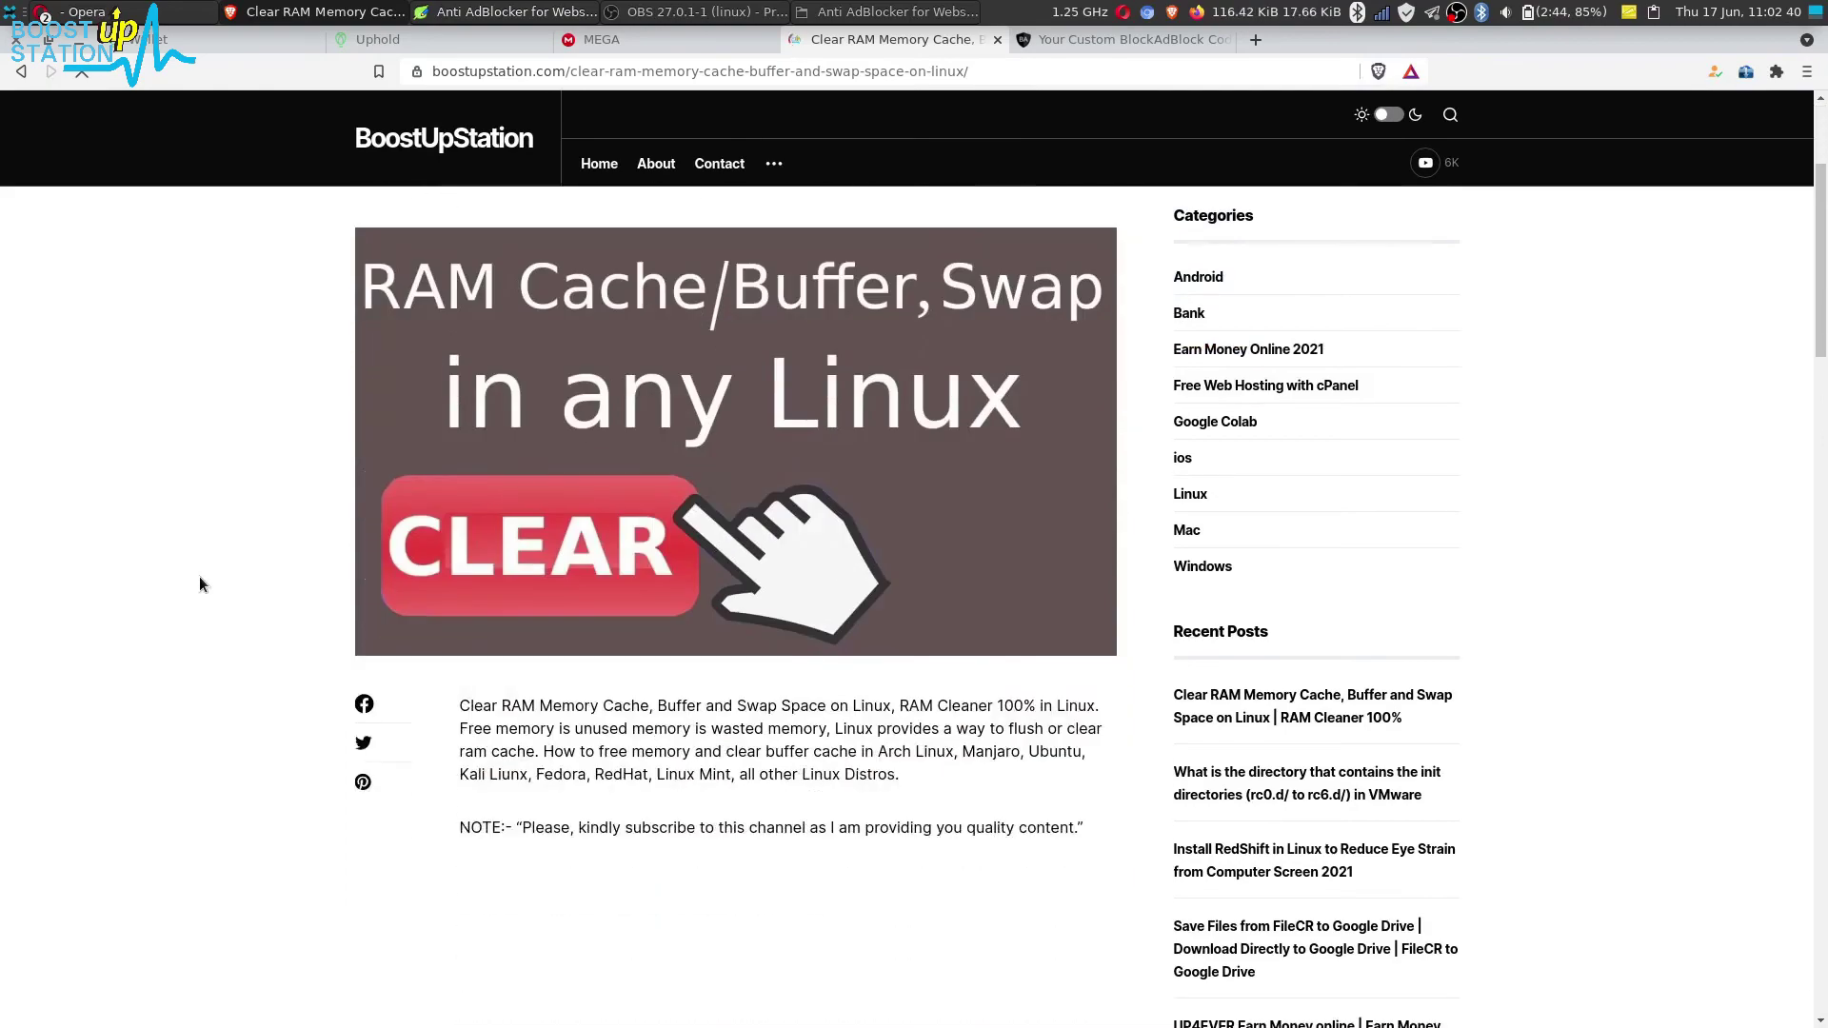
scroll(198, 575, "down", 3)
scroll(201, 579, "down", 3)
scroll(199, 579, "down", 2)
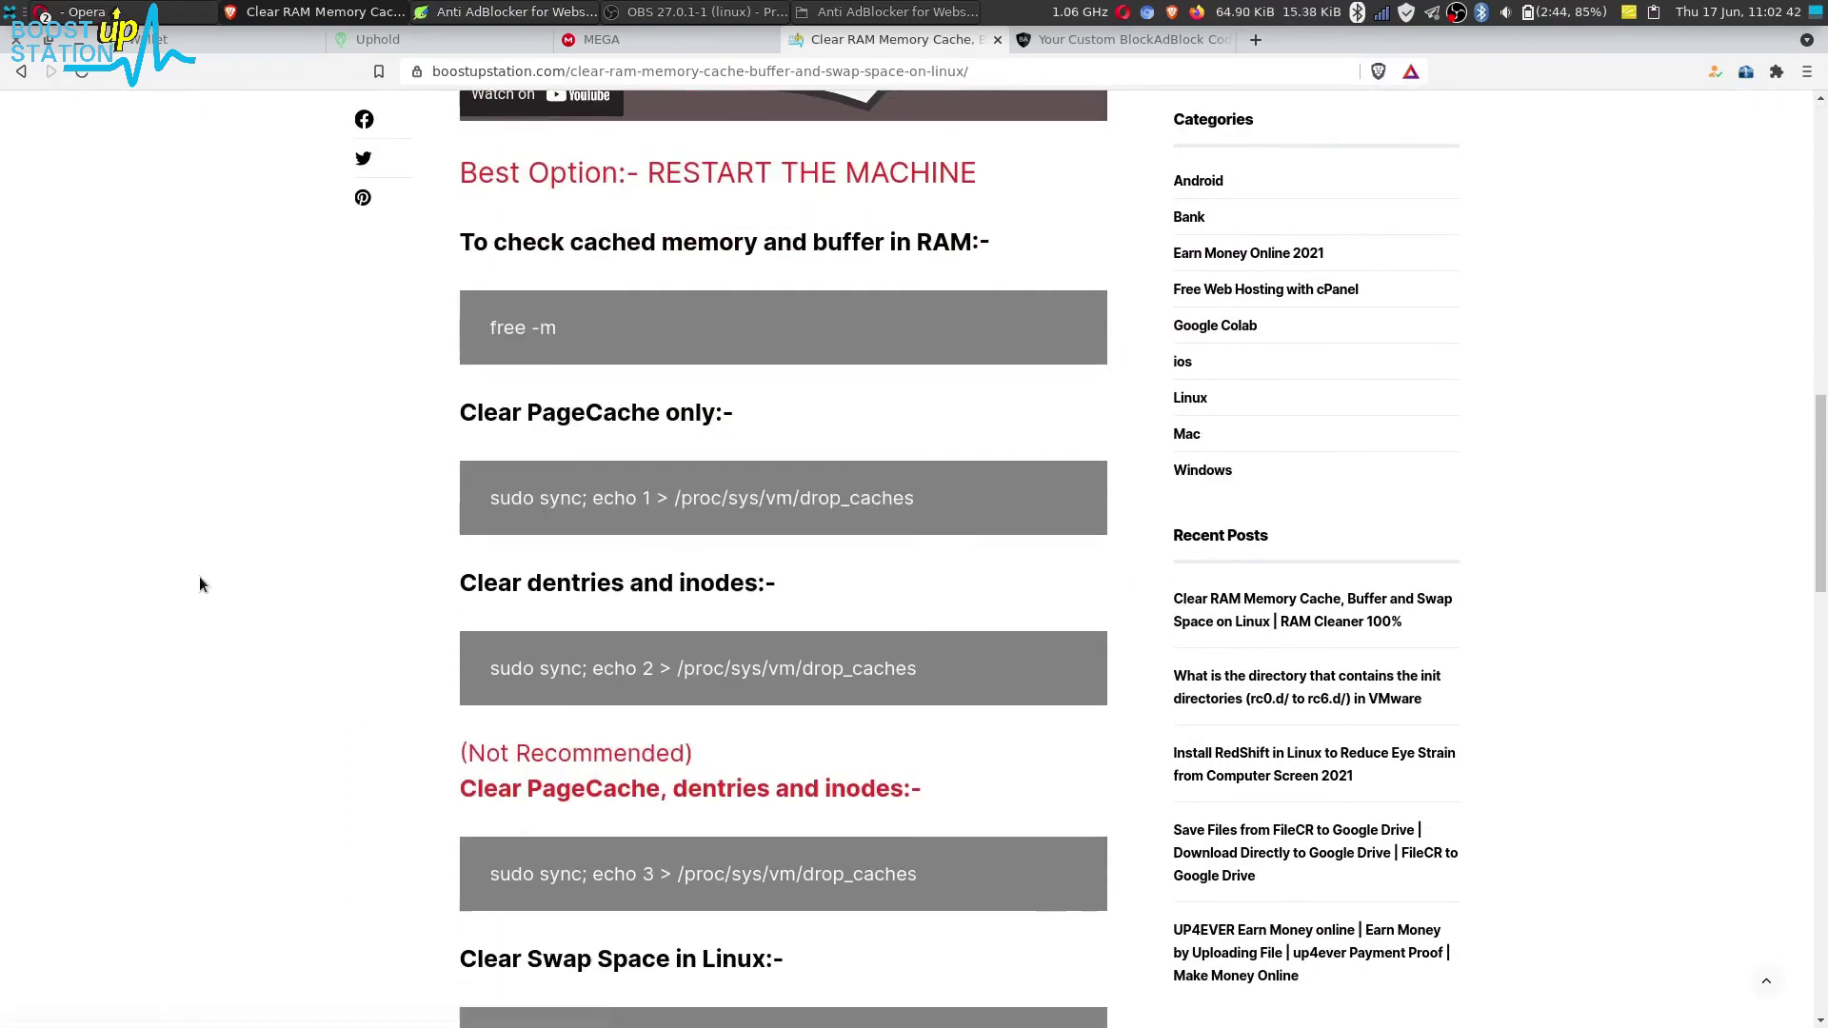
scroll(200, 579, "up", 3)
scroll(200, 579, "up", 5)
scroll(201, 579, "up", 2)
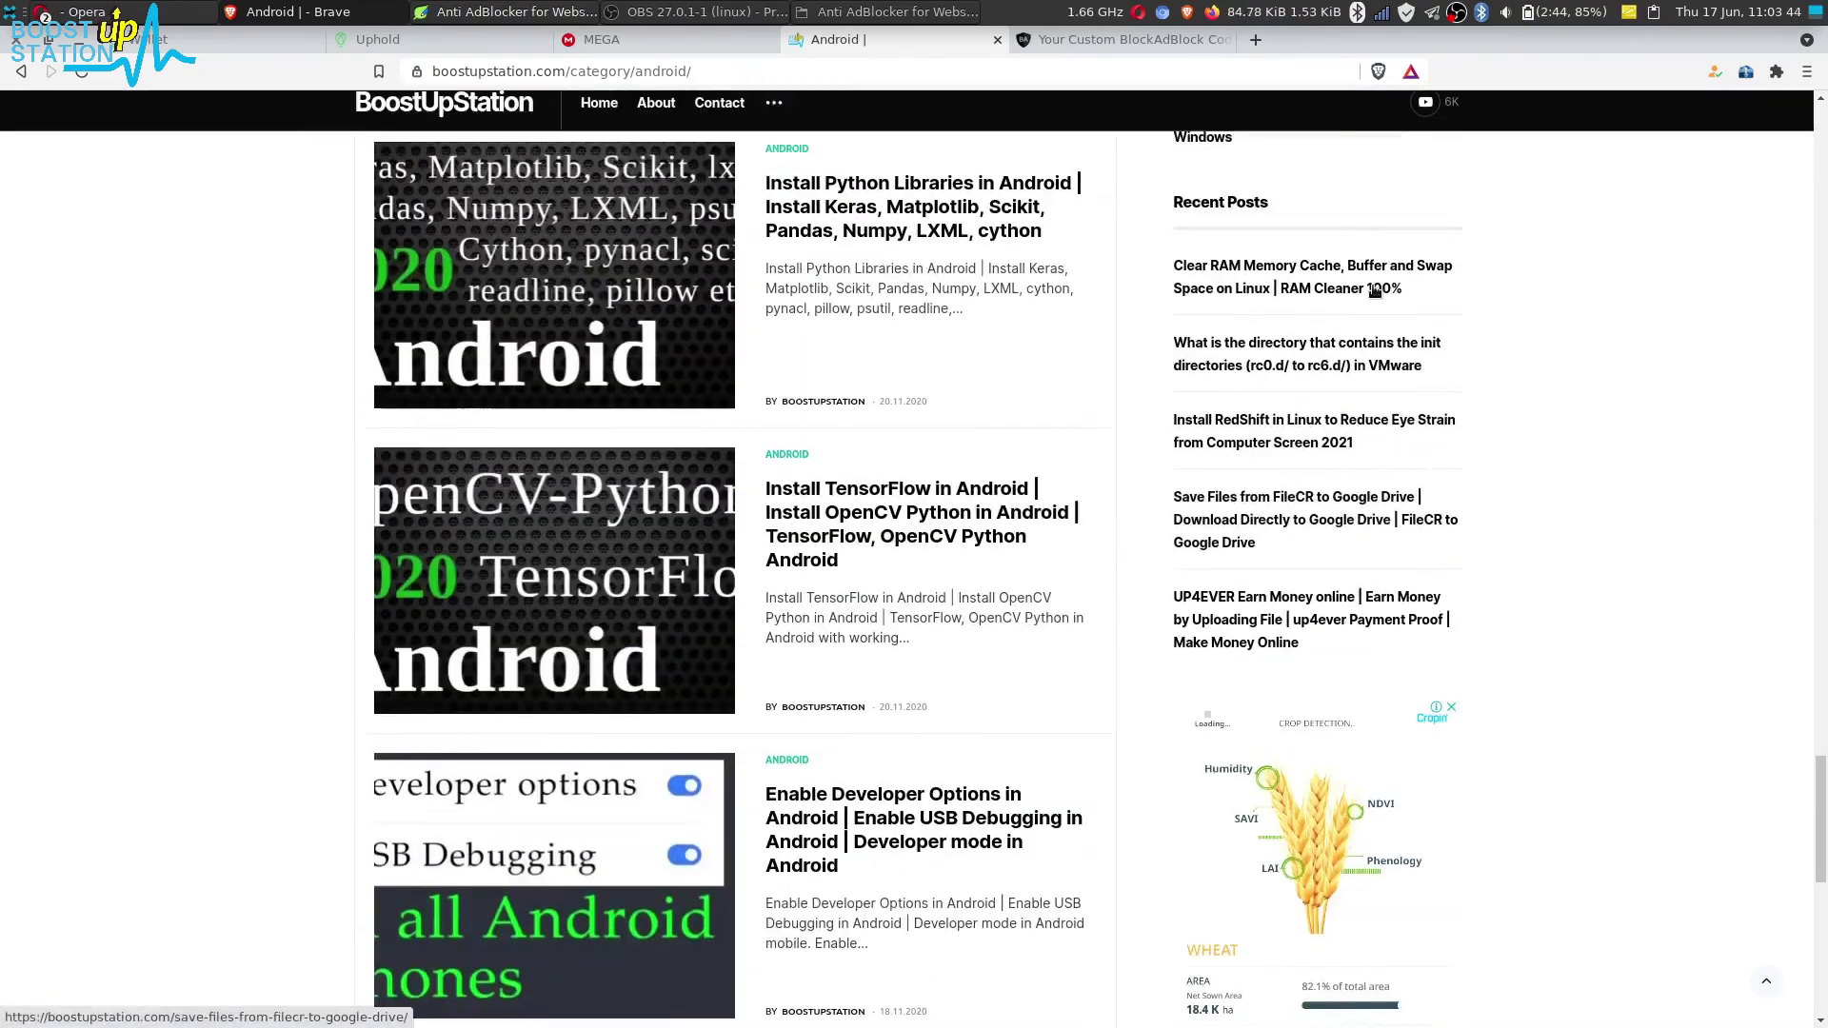
left_click(803, 553)
scroll(805, 553, "down", 2)
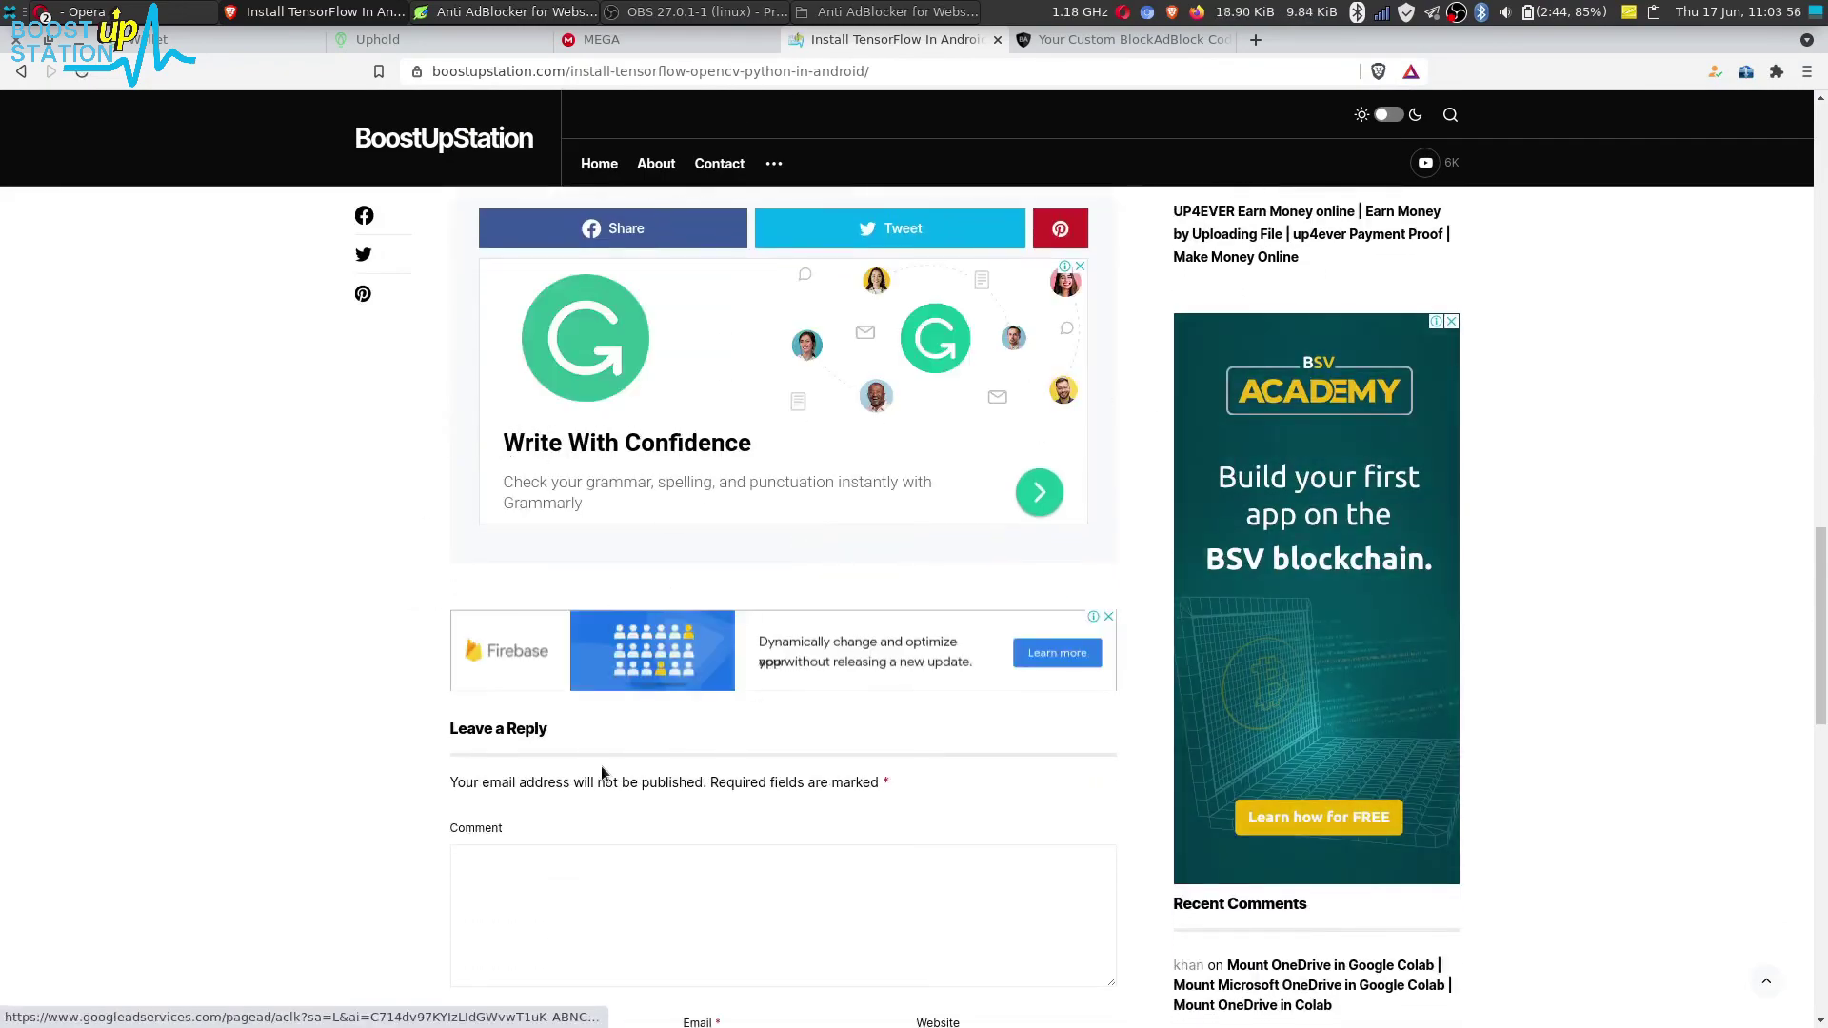
scroll(541, 710, "down", 2)
scroll(542, 710, "down", 6)
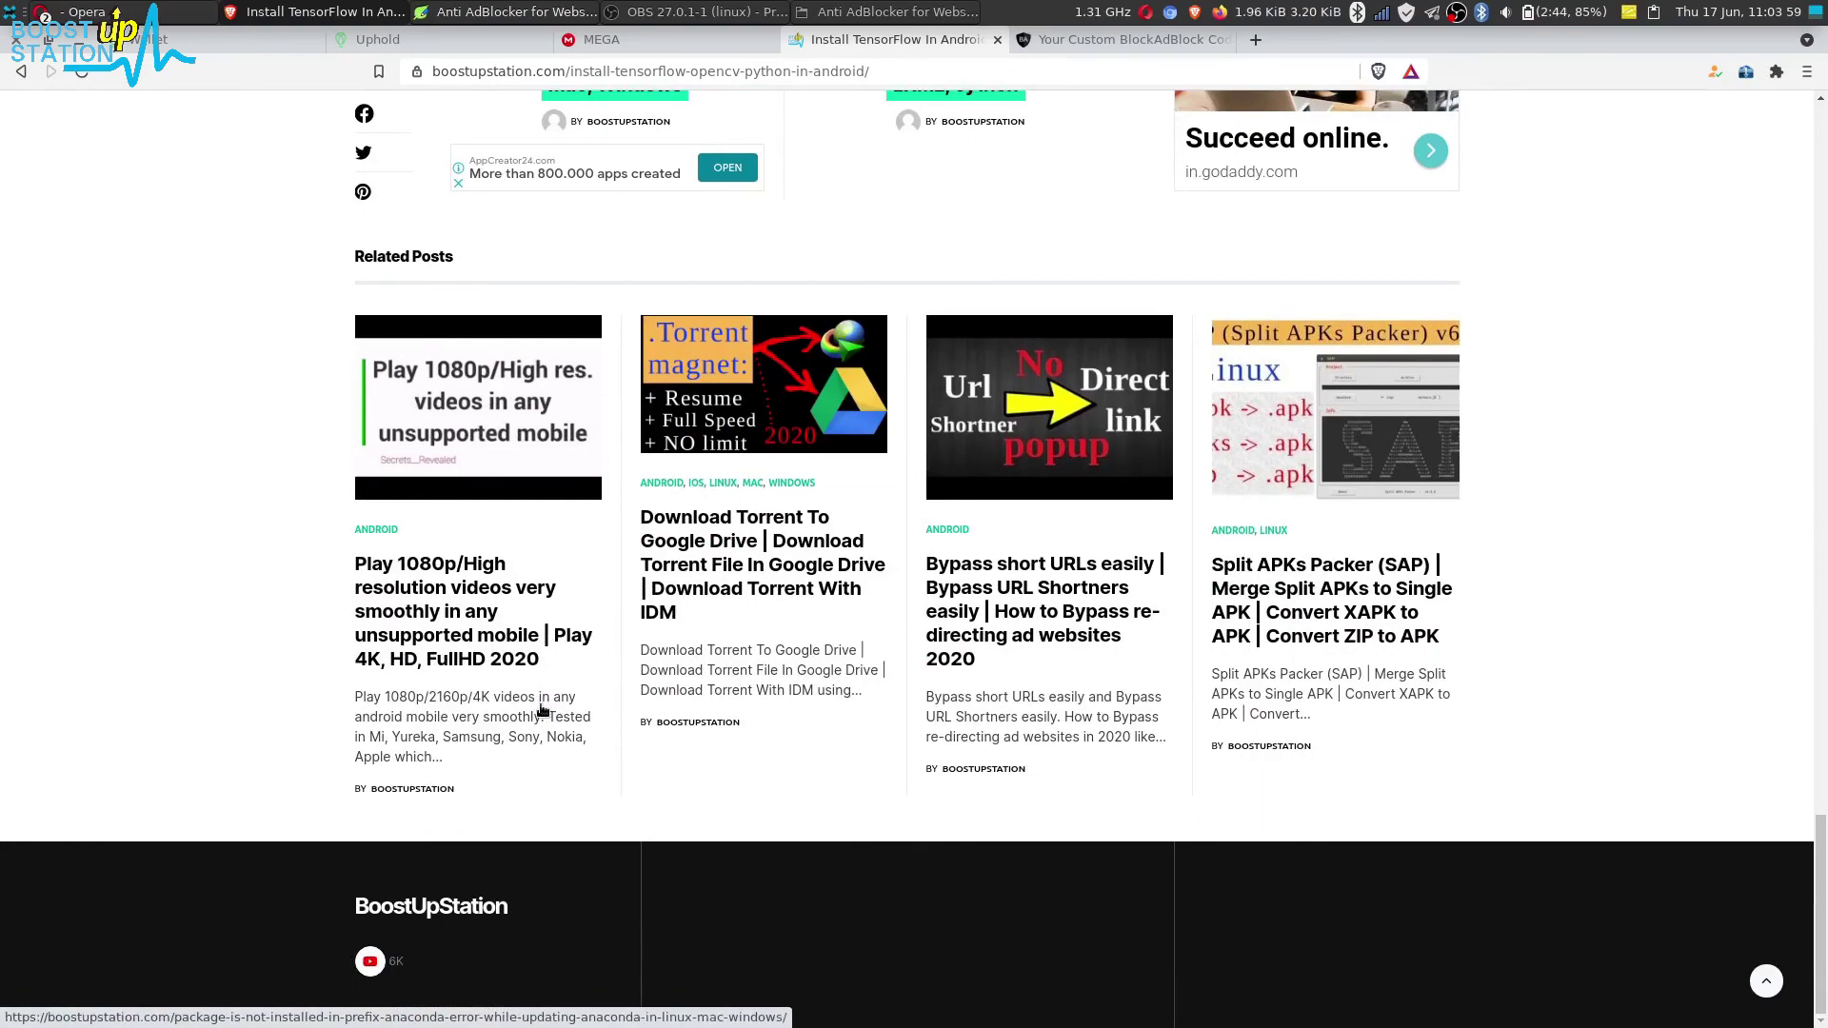
scroll(541, 711, "up", 2)
scroll(542, 711, "up", 2)
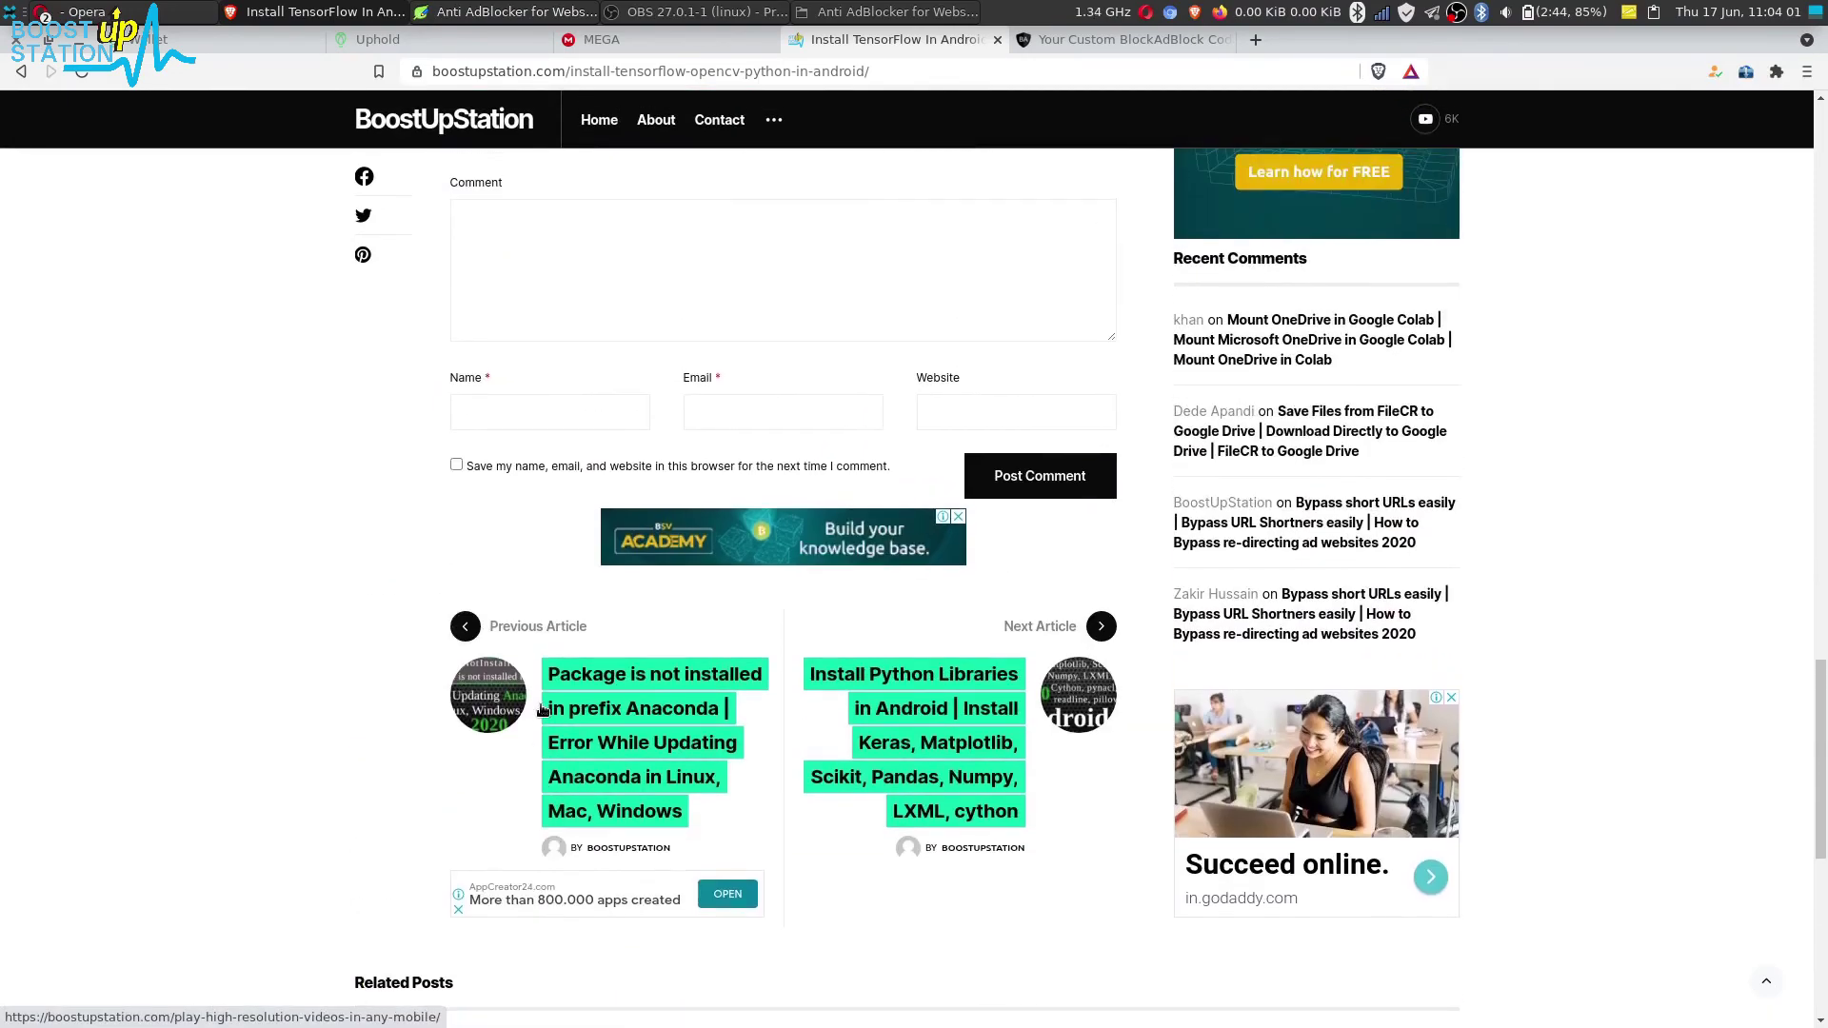
scroll(542, 711, "up", 1)
scroll(540, 709, "up", 1)
scroll(542, 710, "up", 2)
scroll(542, 710, "up", 1)
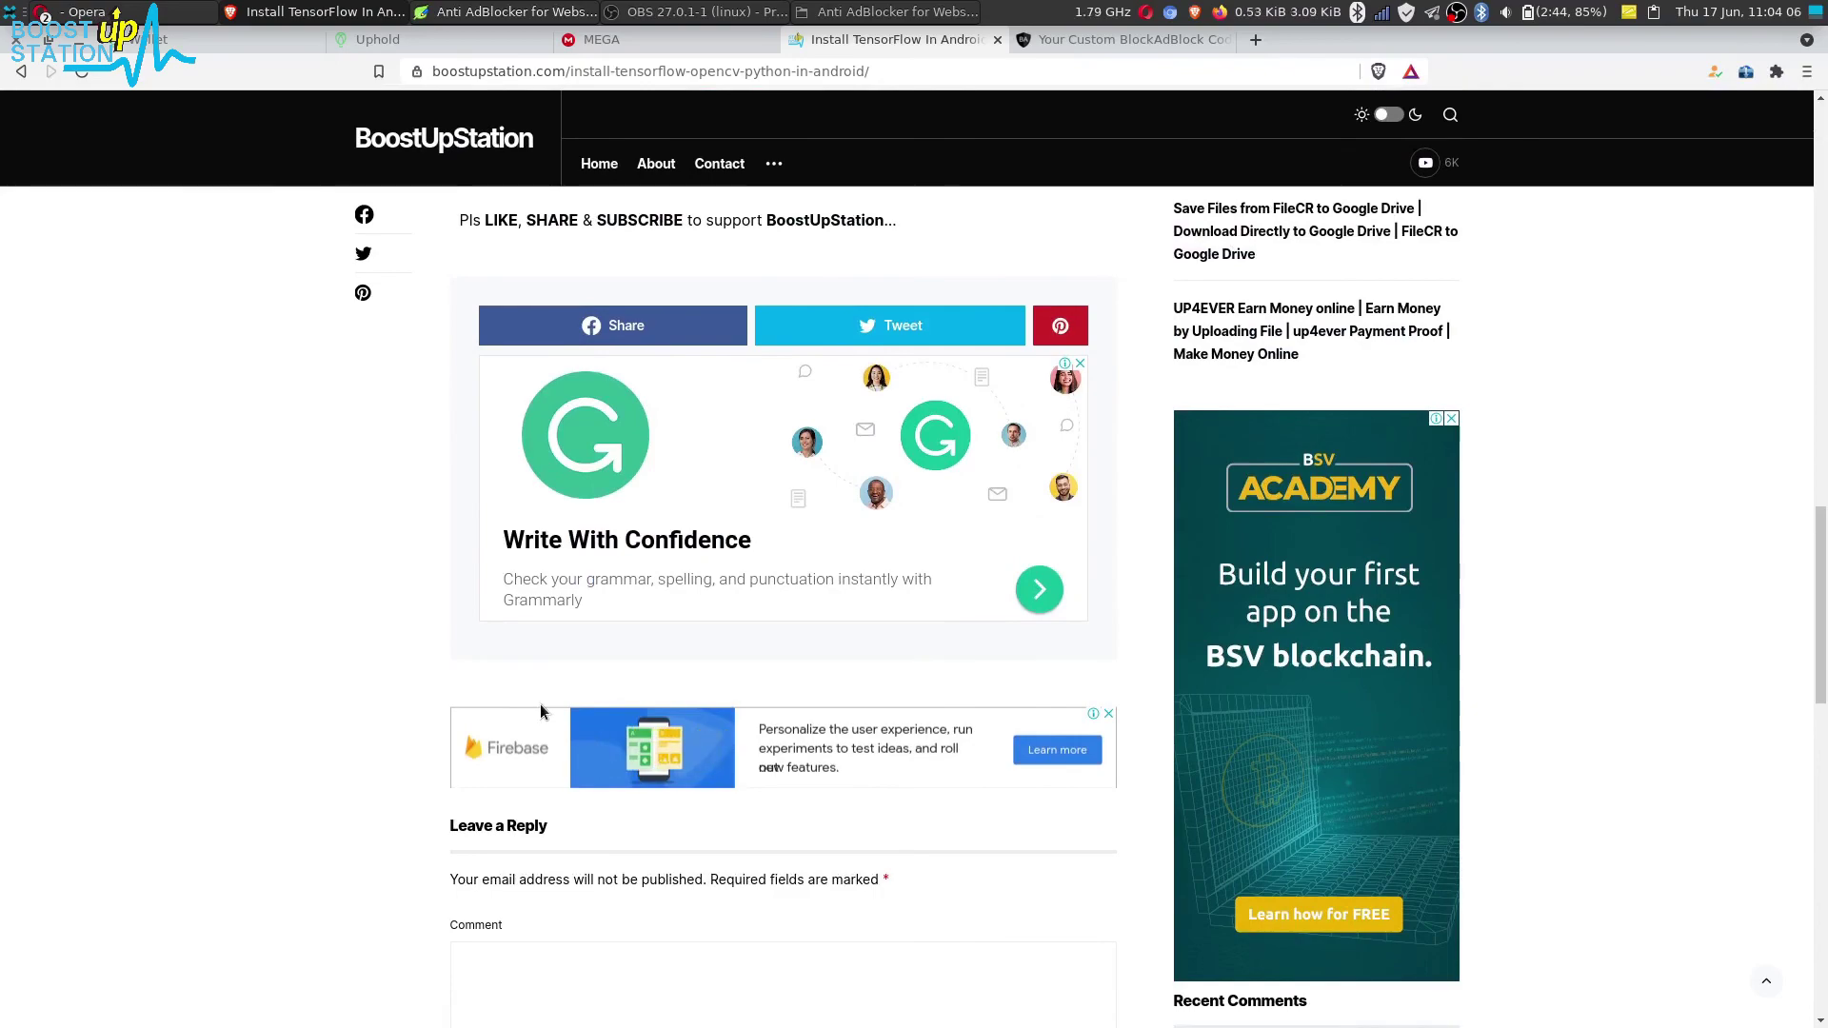
scroll(542, 706, "up", 4)
scroll(539, 705, "up", 3)
scroll(540, 704, "up", 4)
scroll(540, 705, "up", 2)
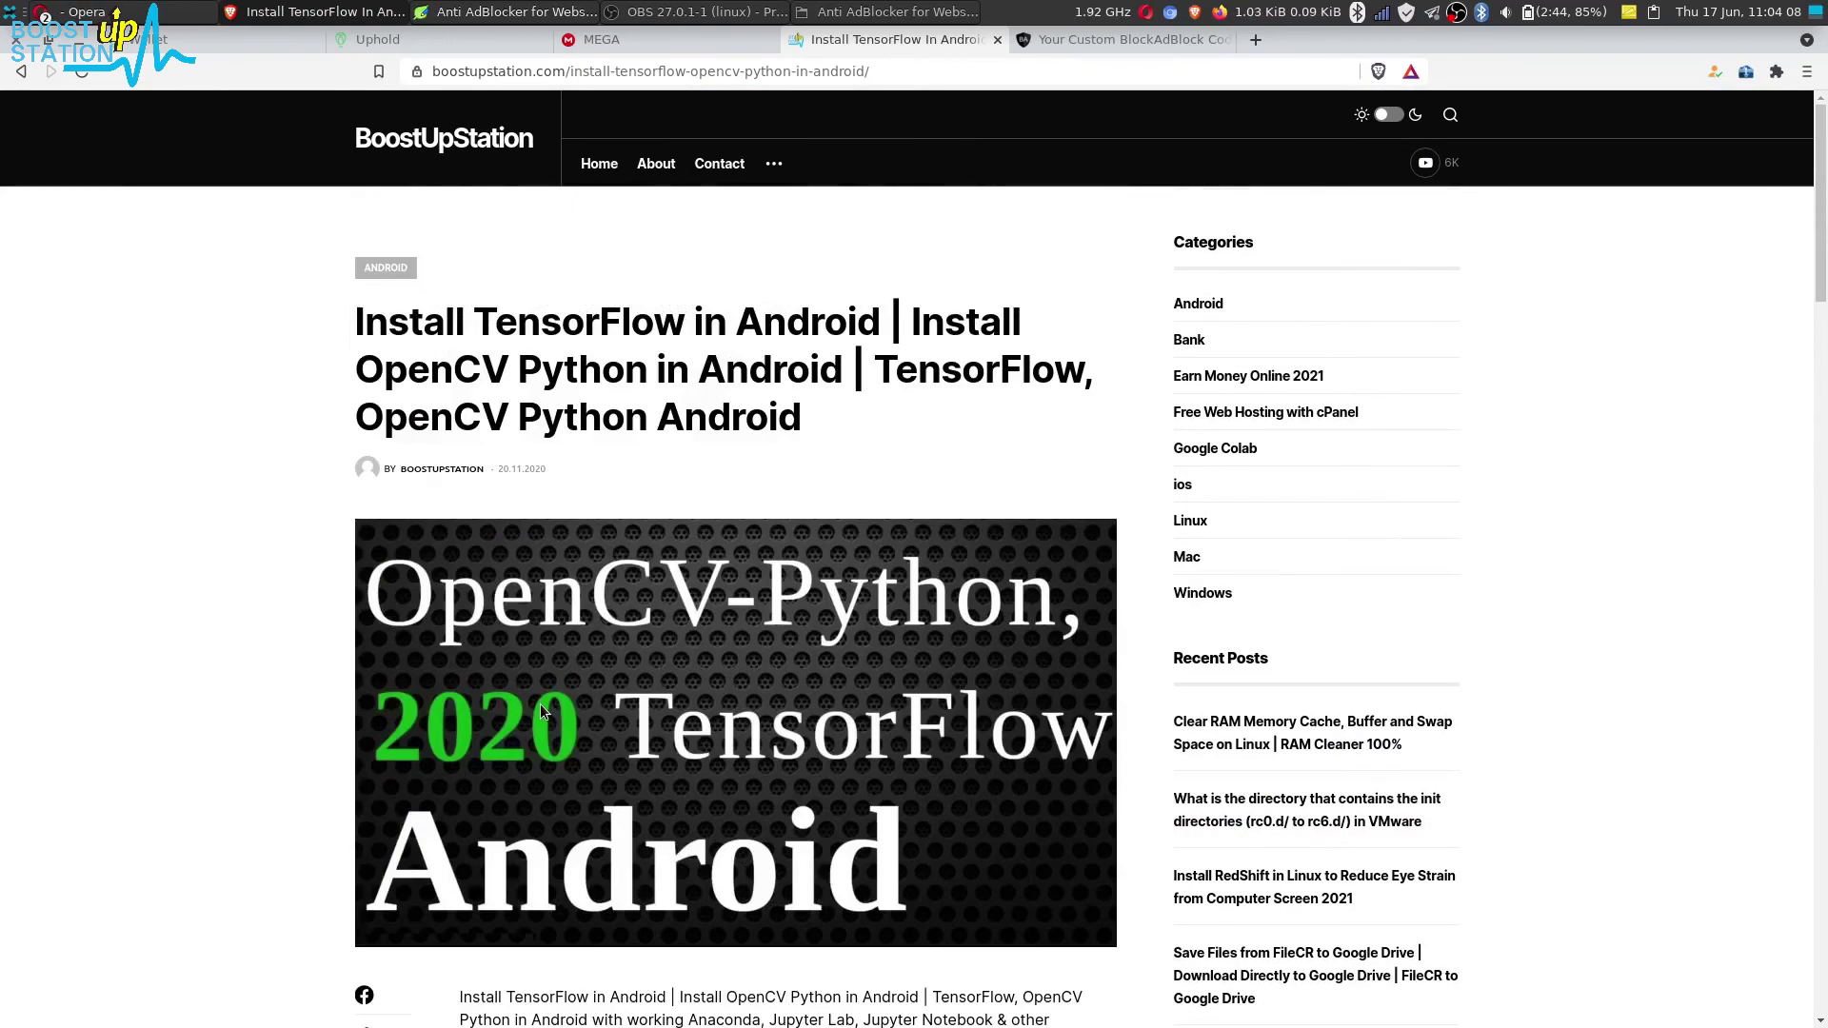
Step: Switch to the text editor notes and highlight the 'Subscribe: BoostUpStation' line
key("alt+Tab")
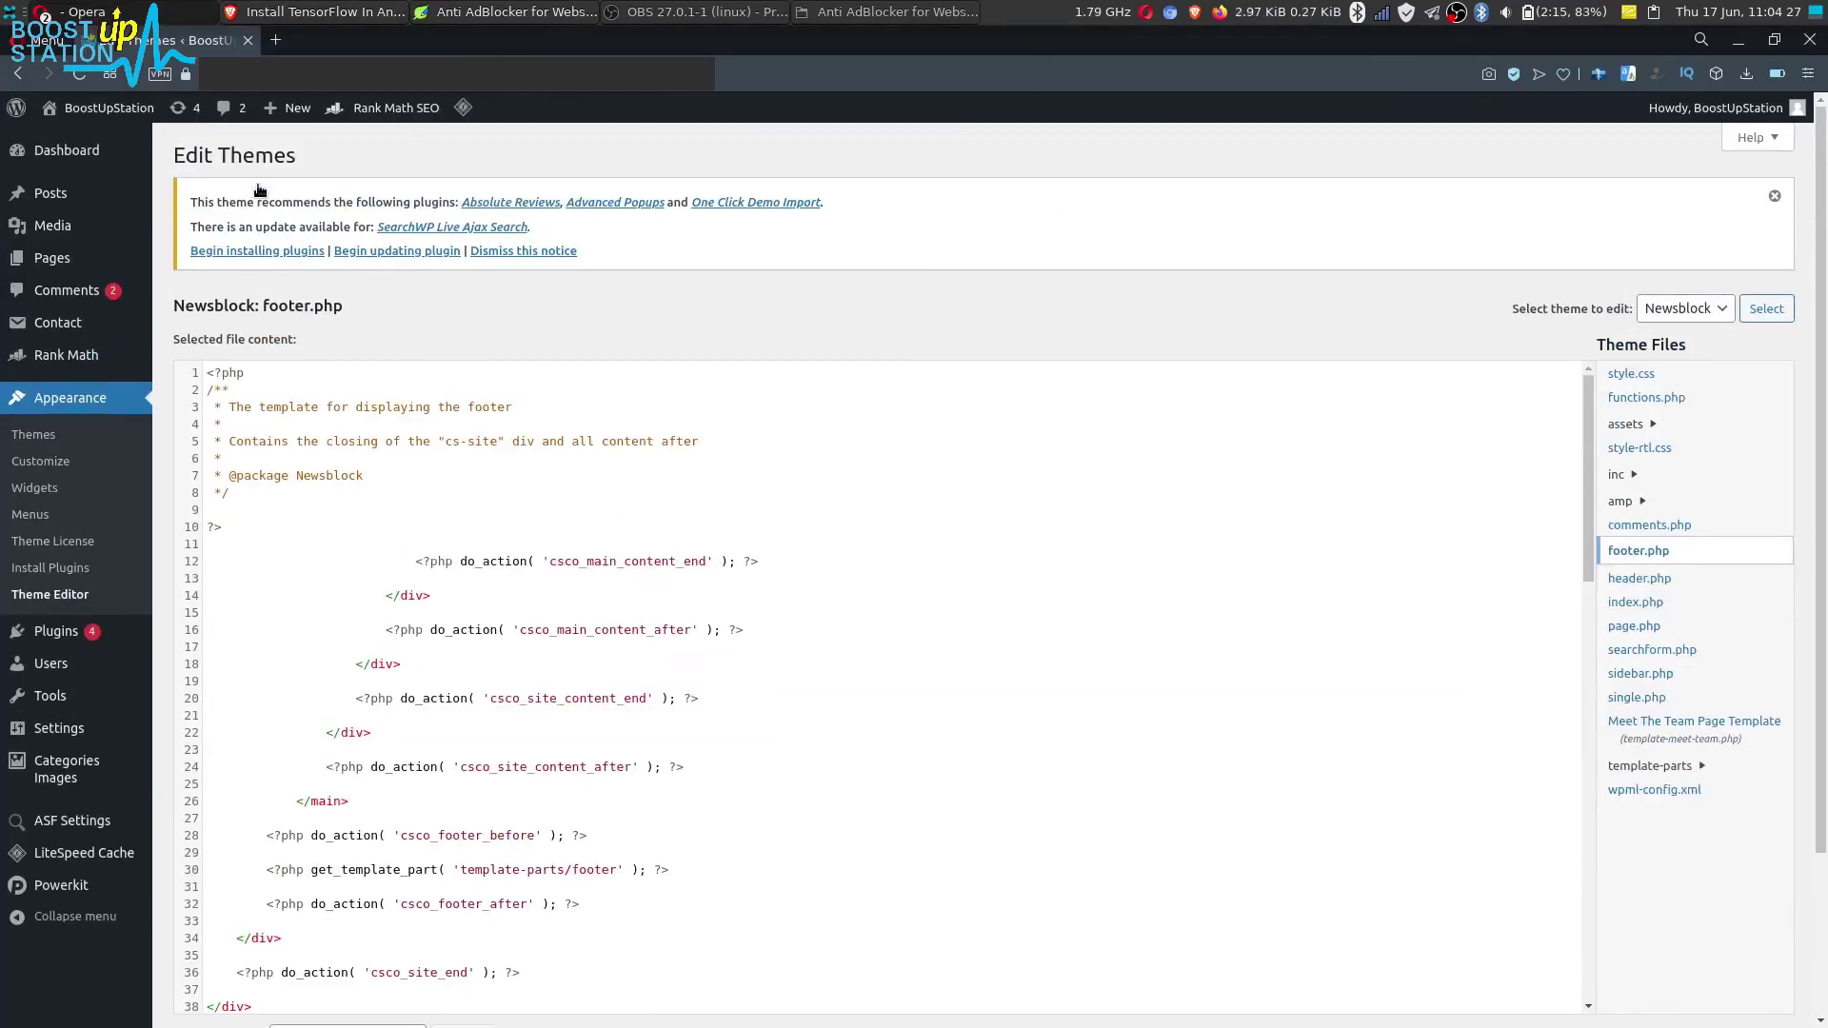
mouse_move(58, 324)
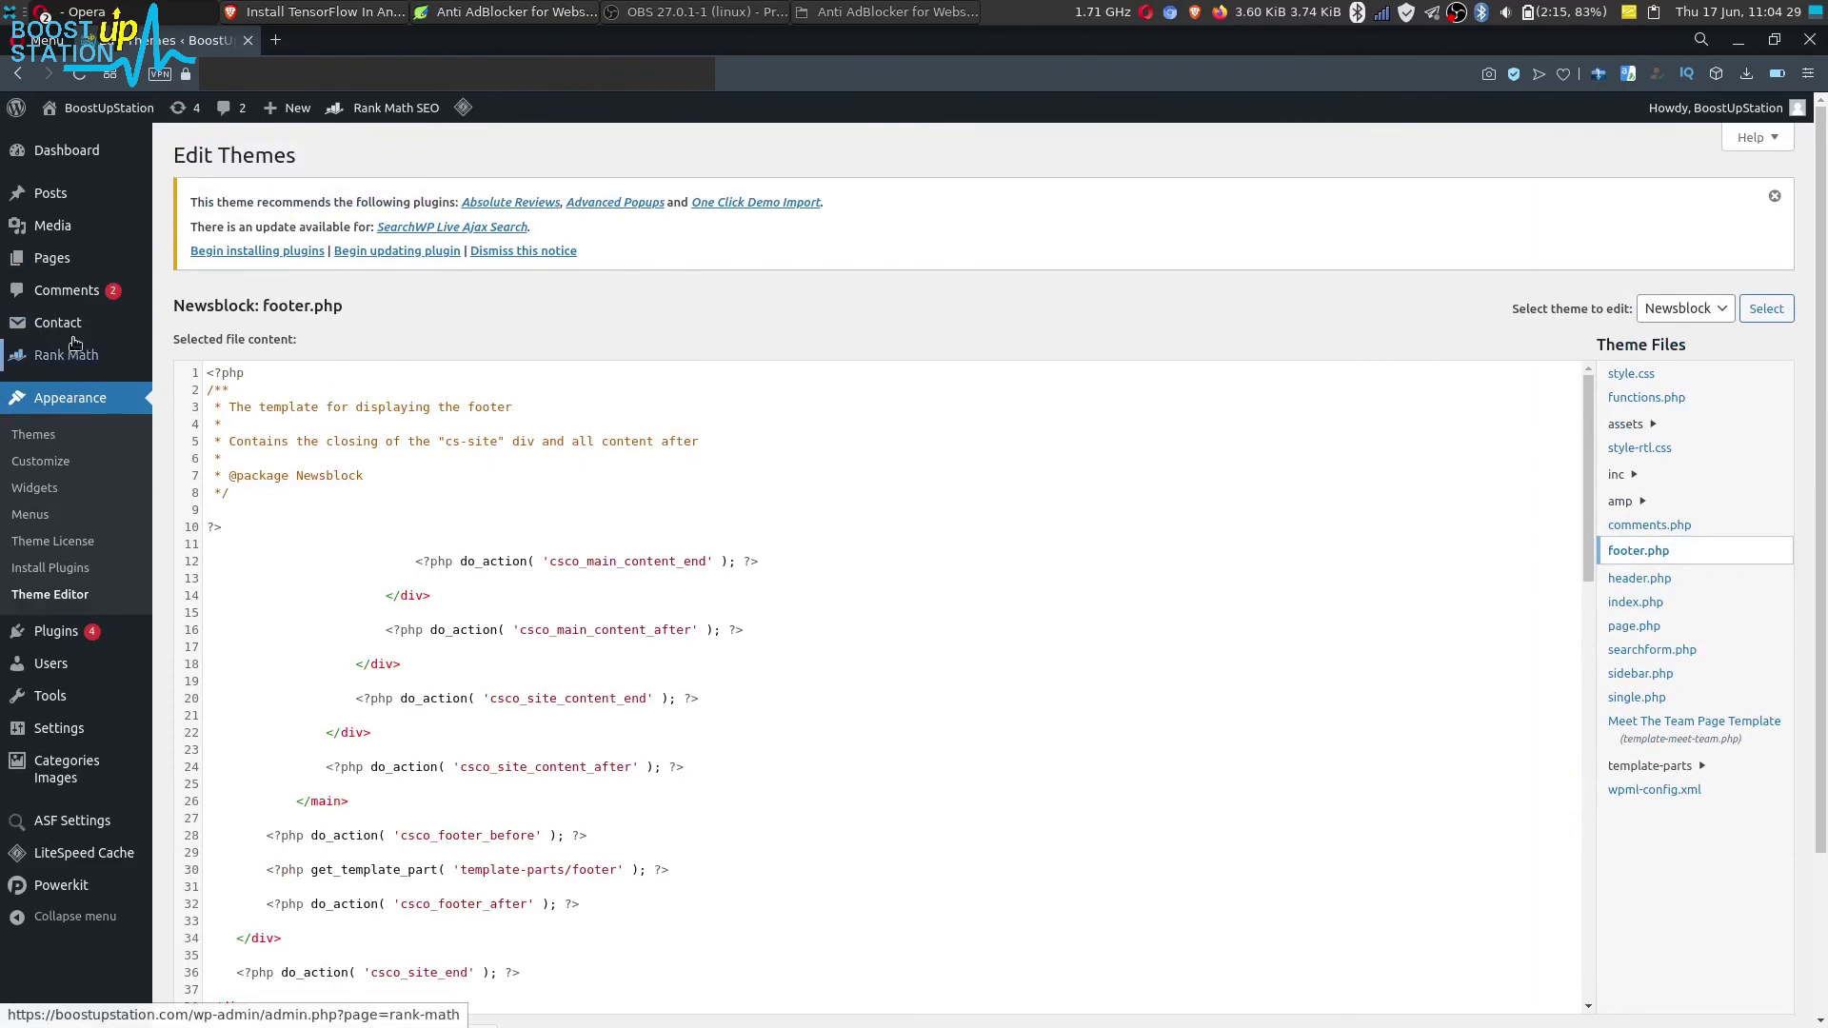
key("alt+Tab")
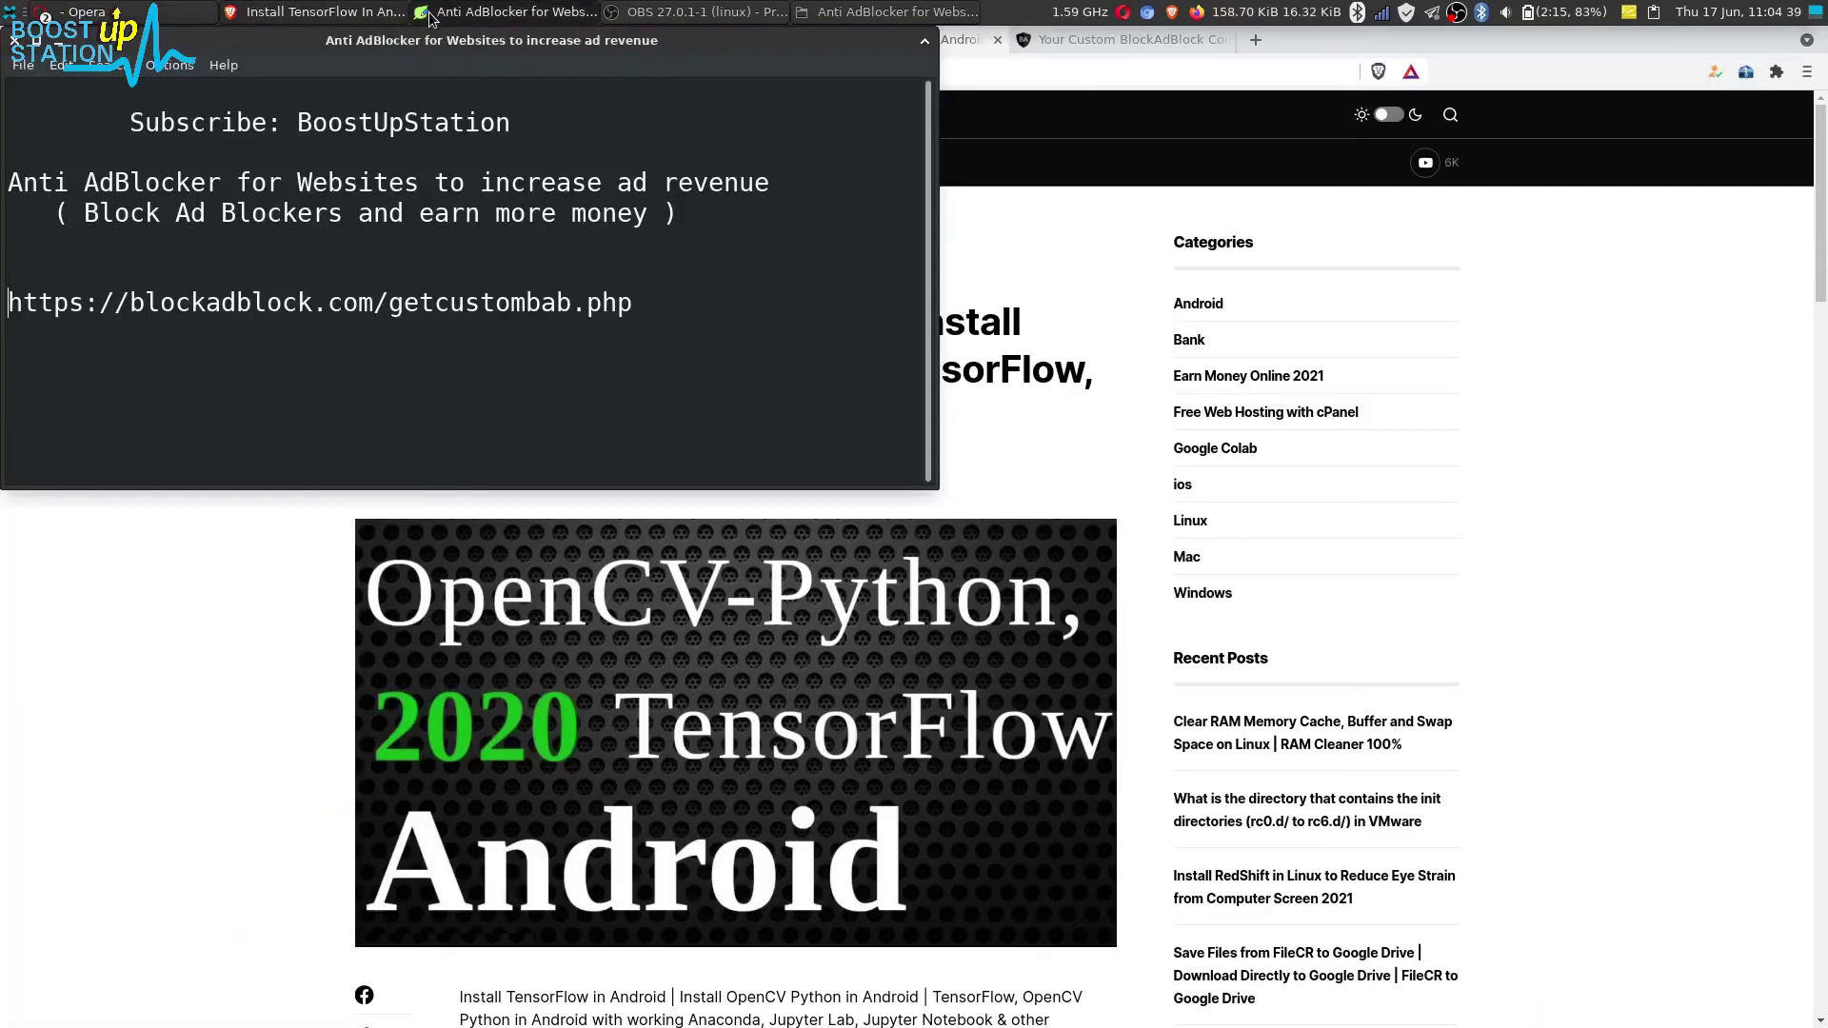
left_click_drag(130, 123, 521, 125)
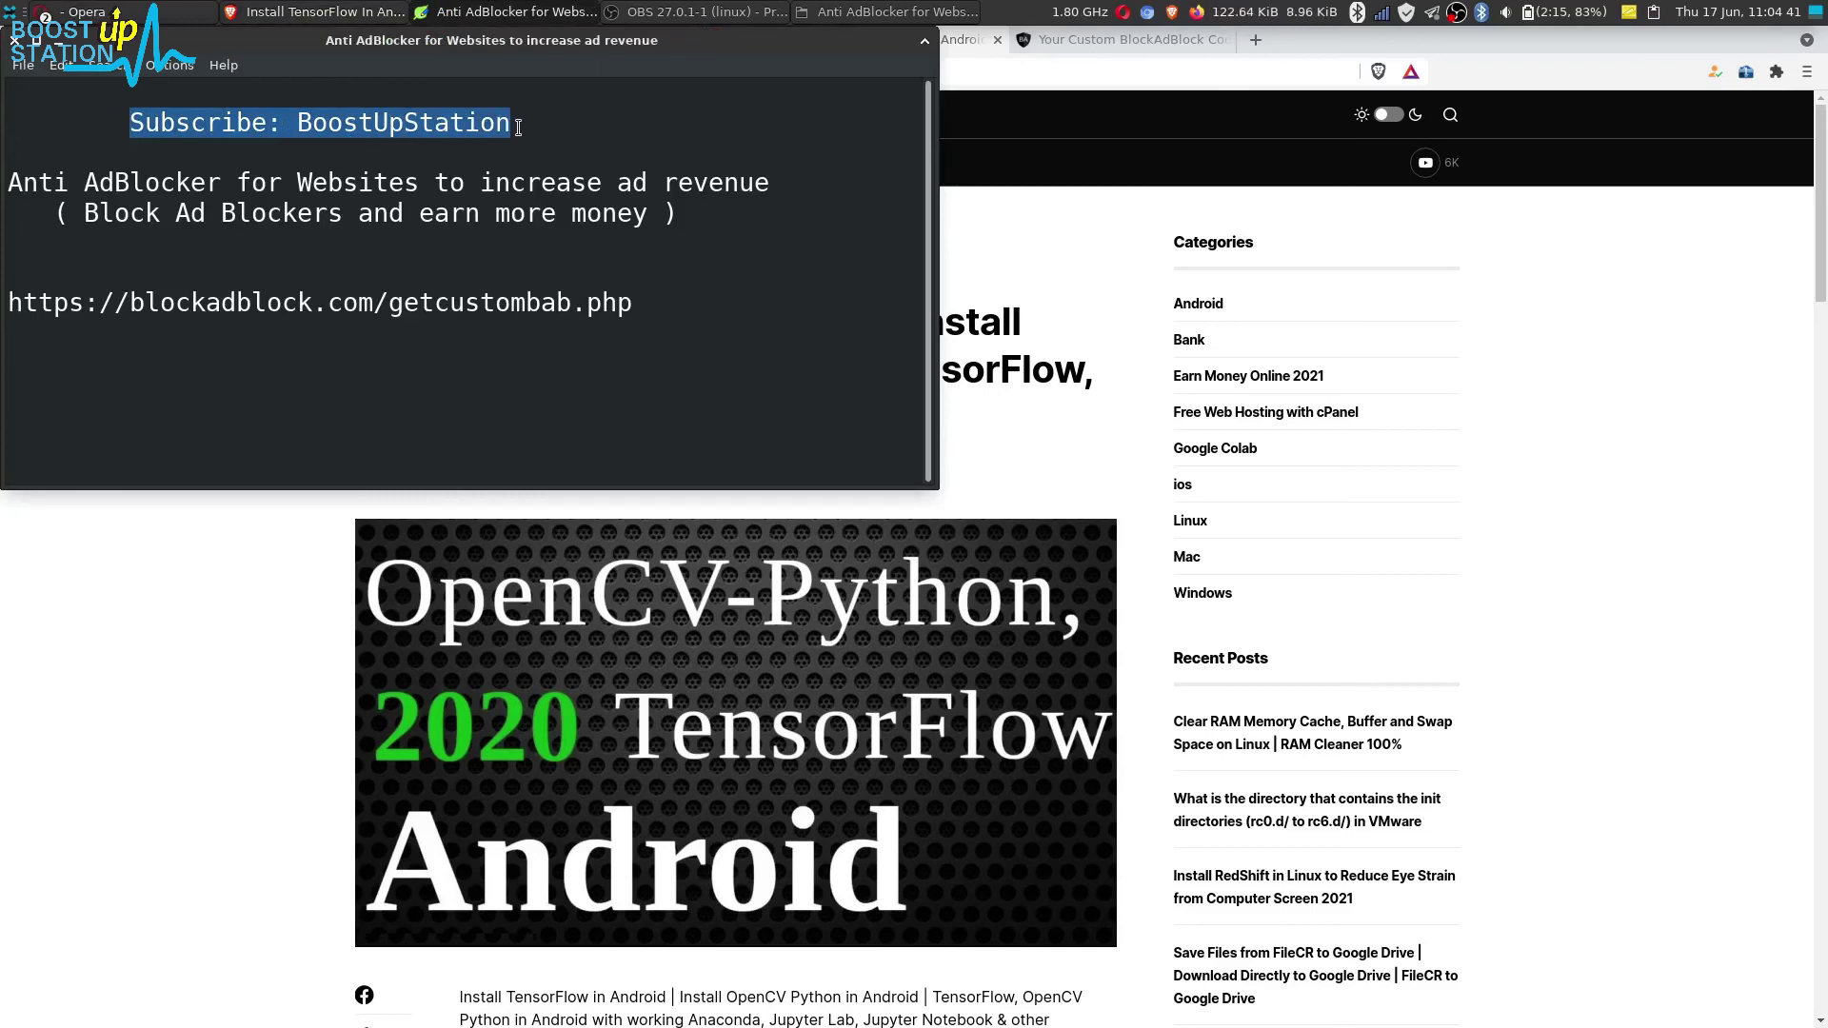